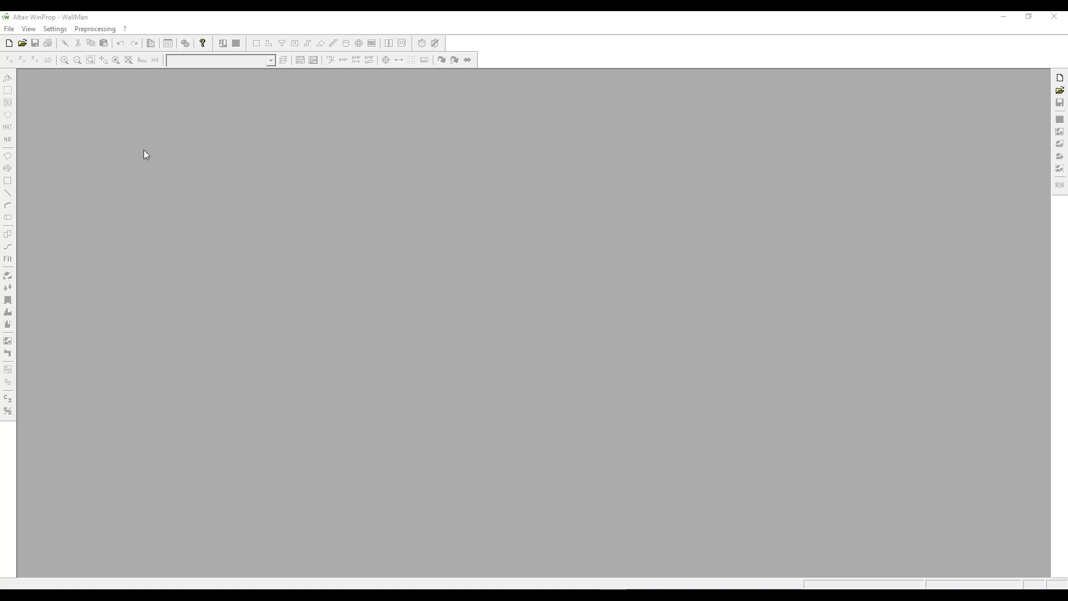
- Create a new indoor database for manual drawing, using GlobalMaterialCatalogue.mcb from the Winprop Demo indoor project as material catalogue
click(11, 30)
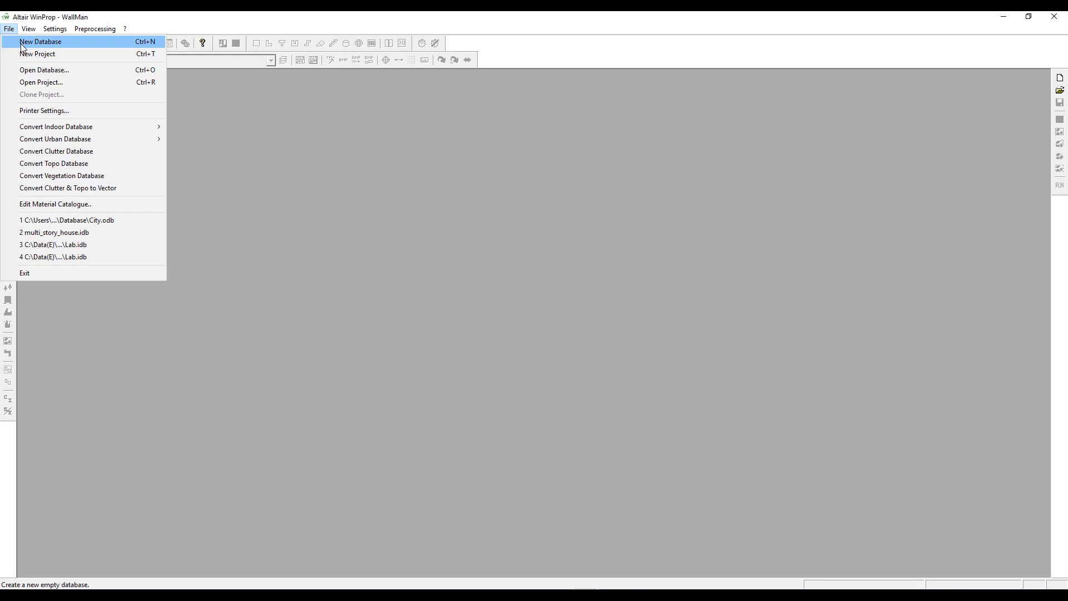
click(25, 42)
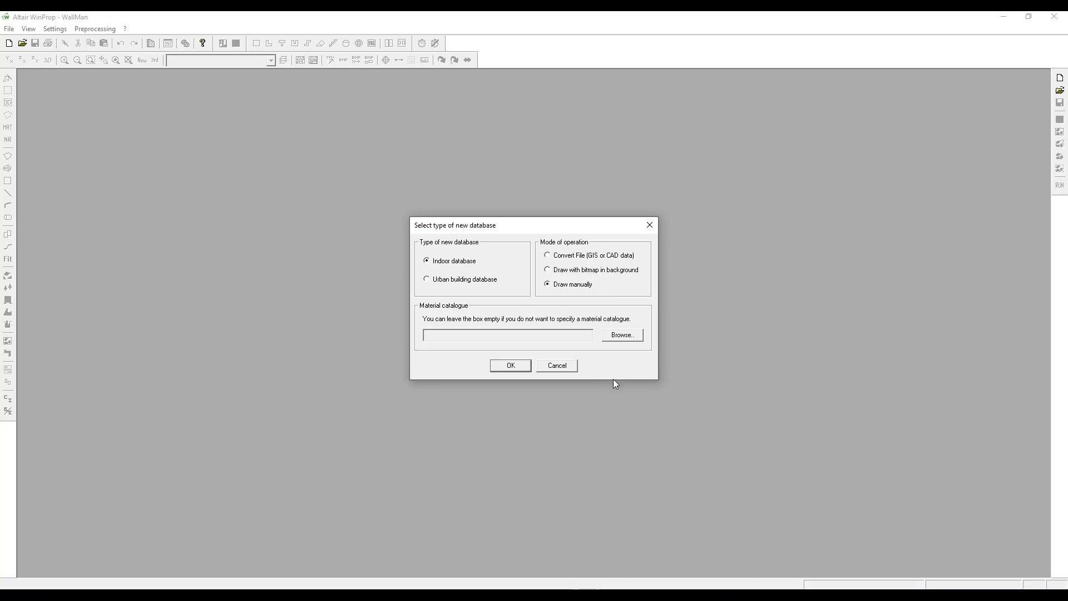
click(619, 335)
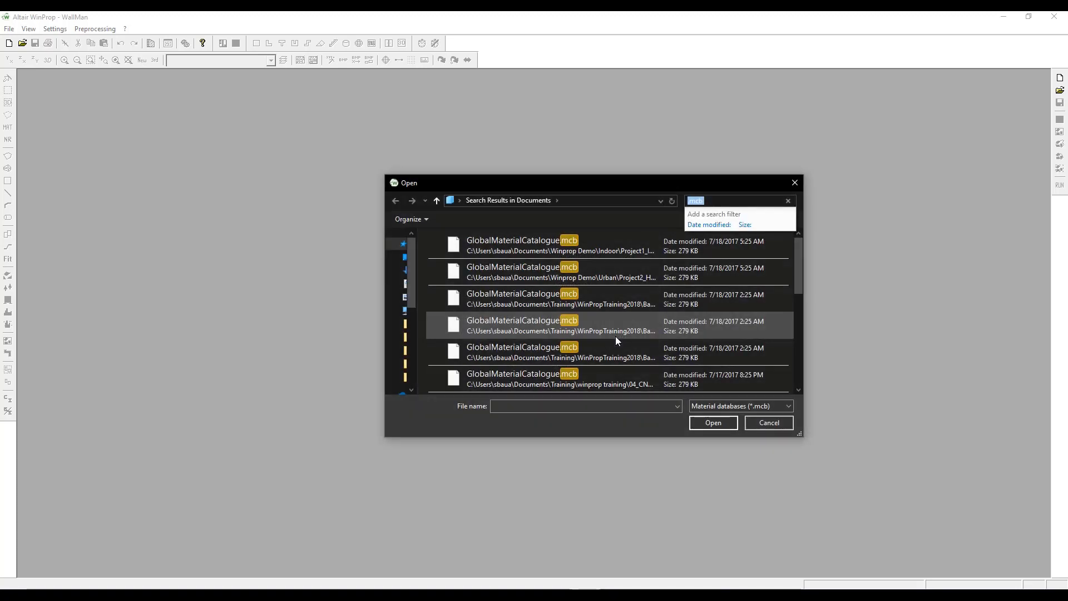
click(512, 247)
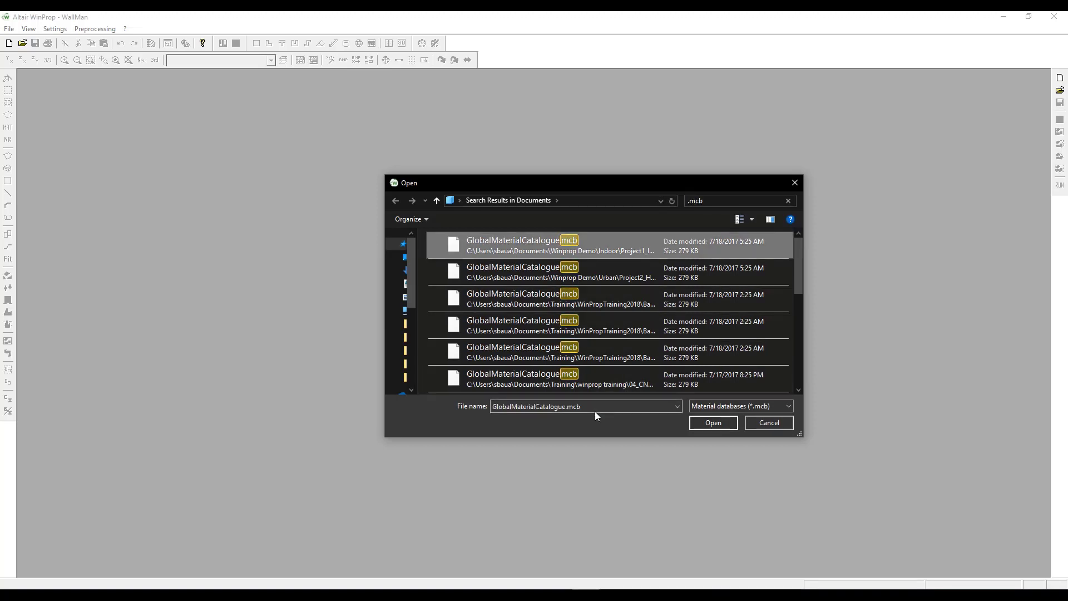
click(721, 423)
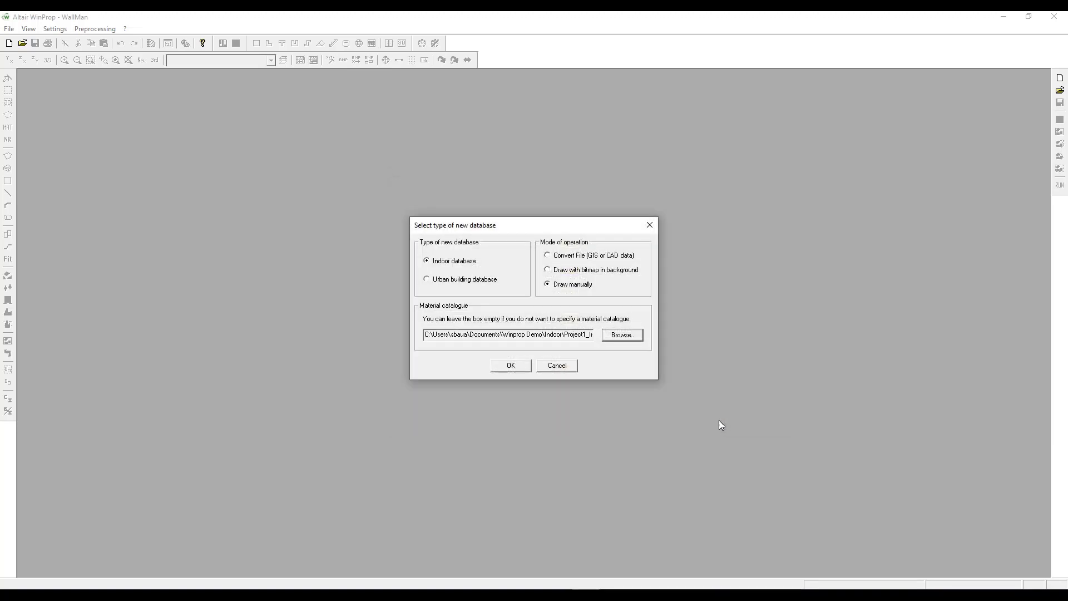
click(510, 366)
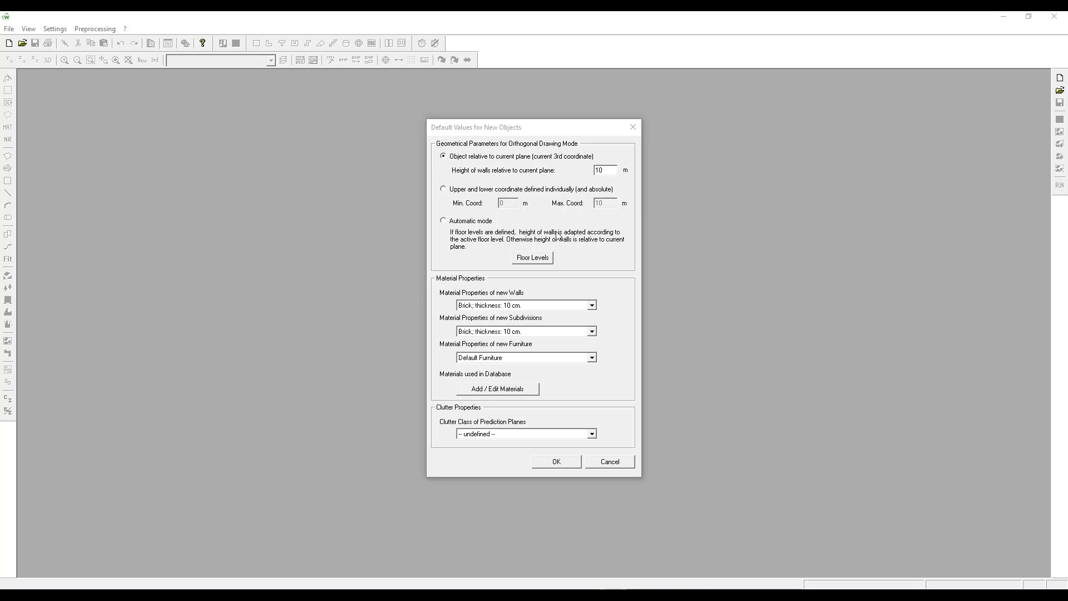
- Set the default wall height to 3 m and the material of new subdivisions to Wood (Fir) with 5 cm thickness
click(565, 180)
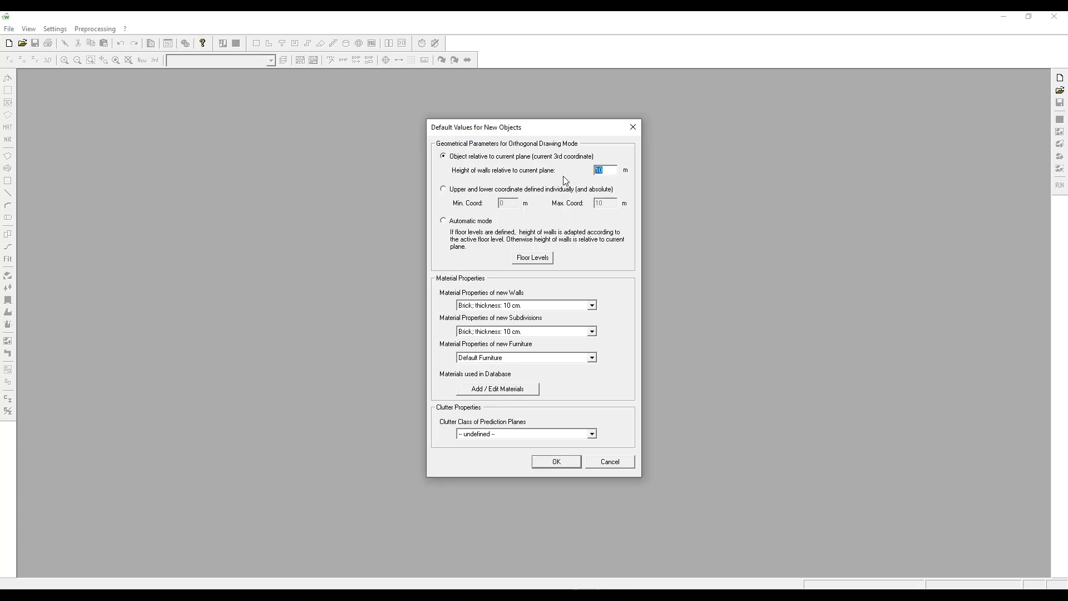
text(3)
click(592, 331)
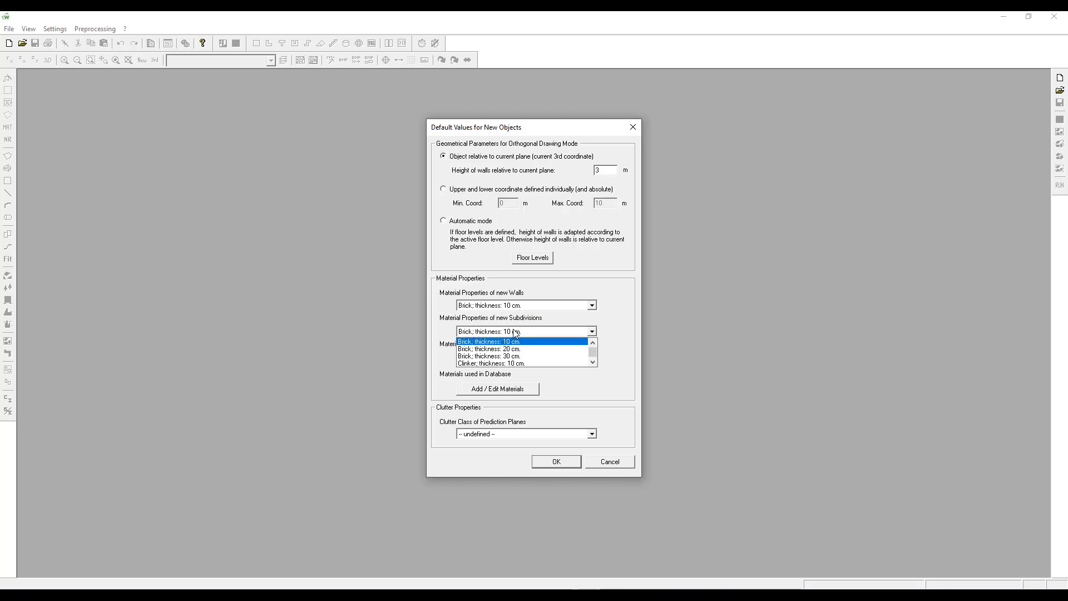
click(593, 362)
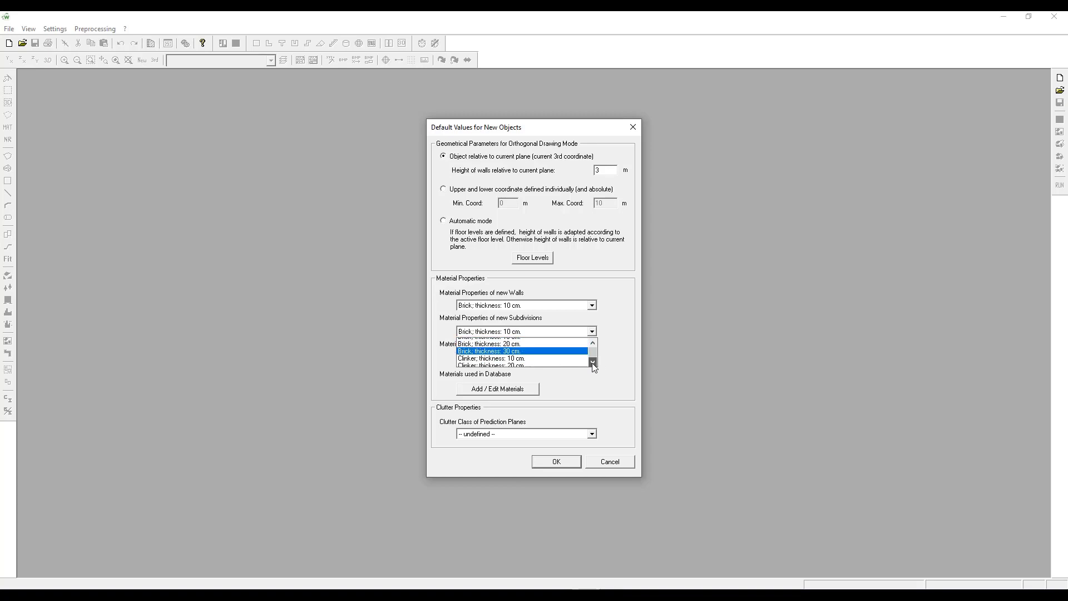
click(593, 363)
click(594, 363)
click(593, 363)
drag(593, 349, 593, 352)
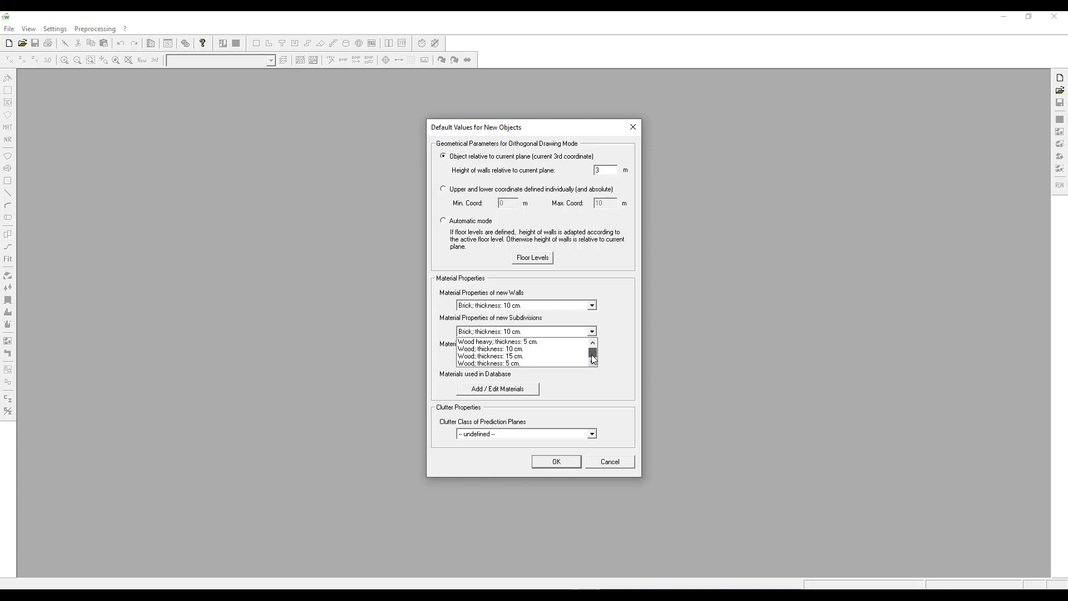
scroll(533, 363, up, 1)
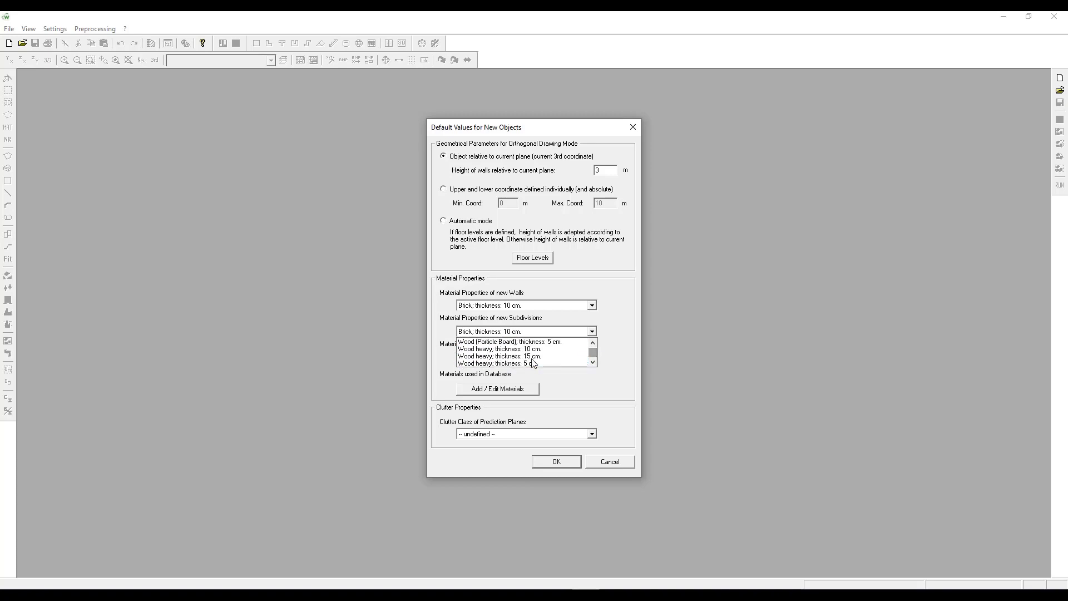
scroll(533, 363, up, 1)
click(517, 342)
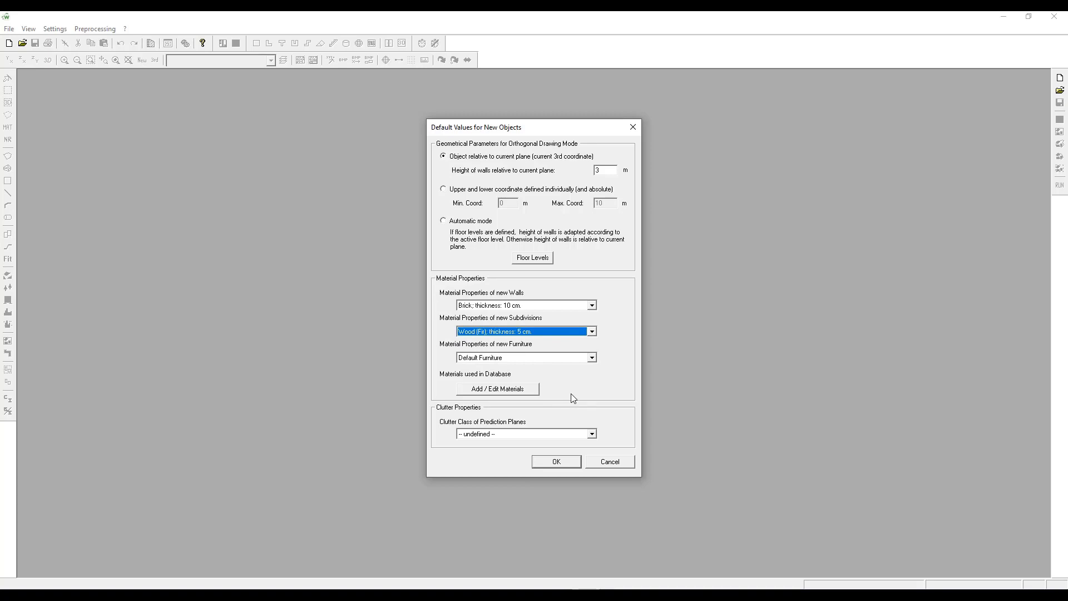
click(557, 462)
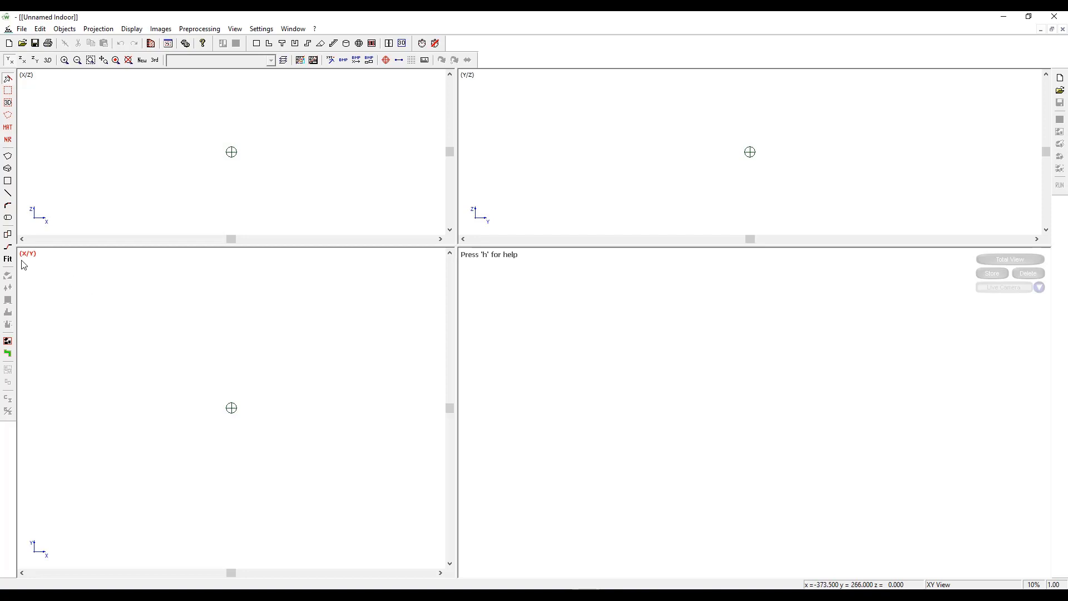
- Activate the X/Z, Y/Z and X/Y views one after another and inspect the 3rd coordinate settings of the X/Y view
click(117, 171)
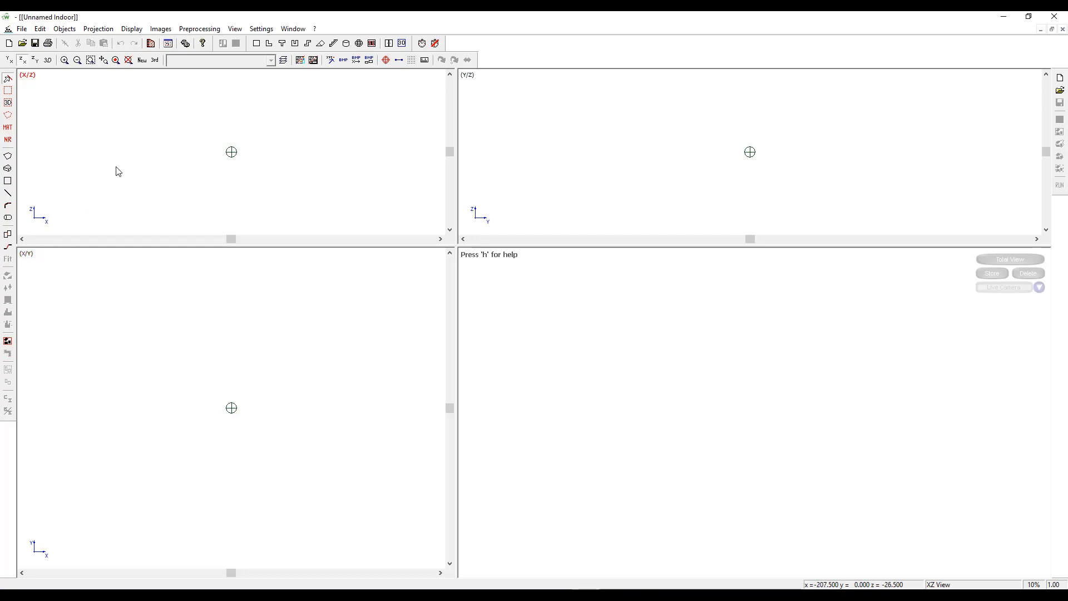
click(575, 145)
click(280, 301)
click(156, 60)
mouse_move(22, 119)
mouse_down()
mouse_move(28, 99)
mouse_move(29, 130)
mouse_up()
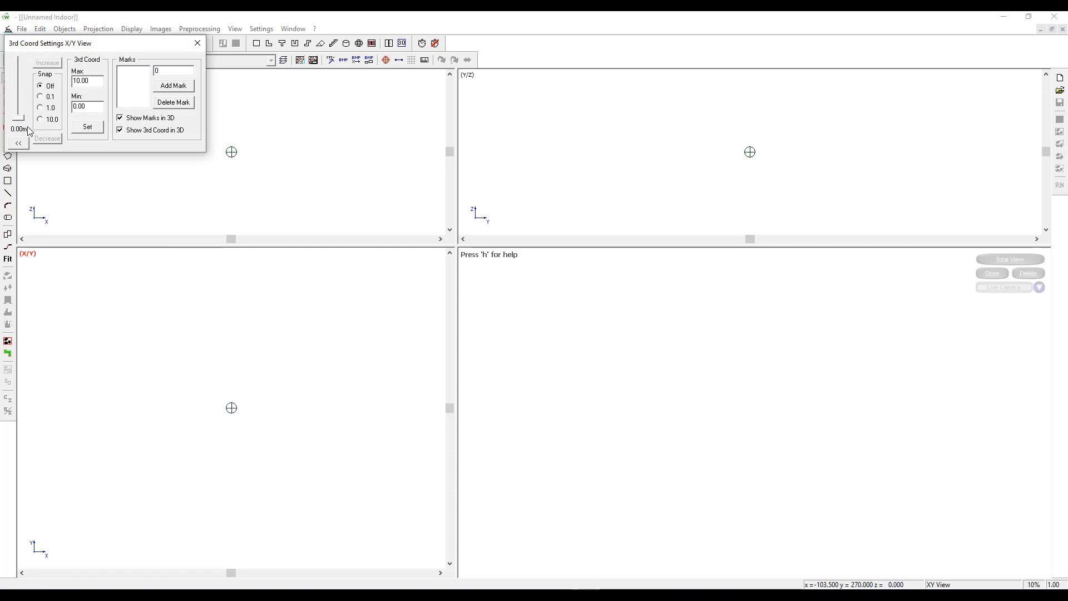
click(198, 43)
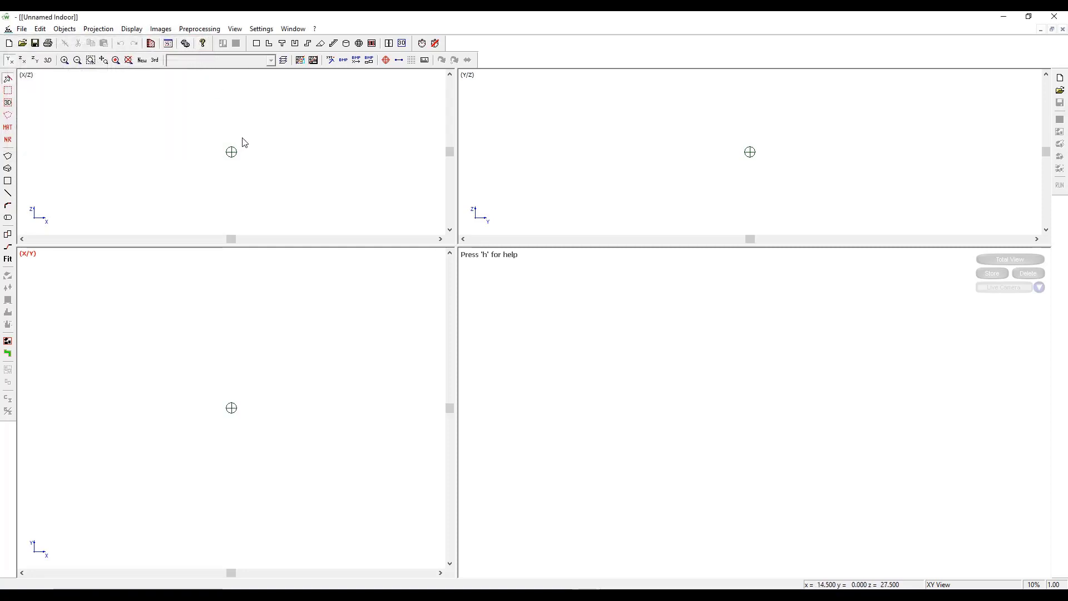
- Enable the drawing grid with a size of 0.25 m and turn on the display of wall thickness in the local settings
click(261, 30)
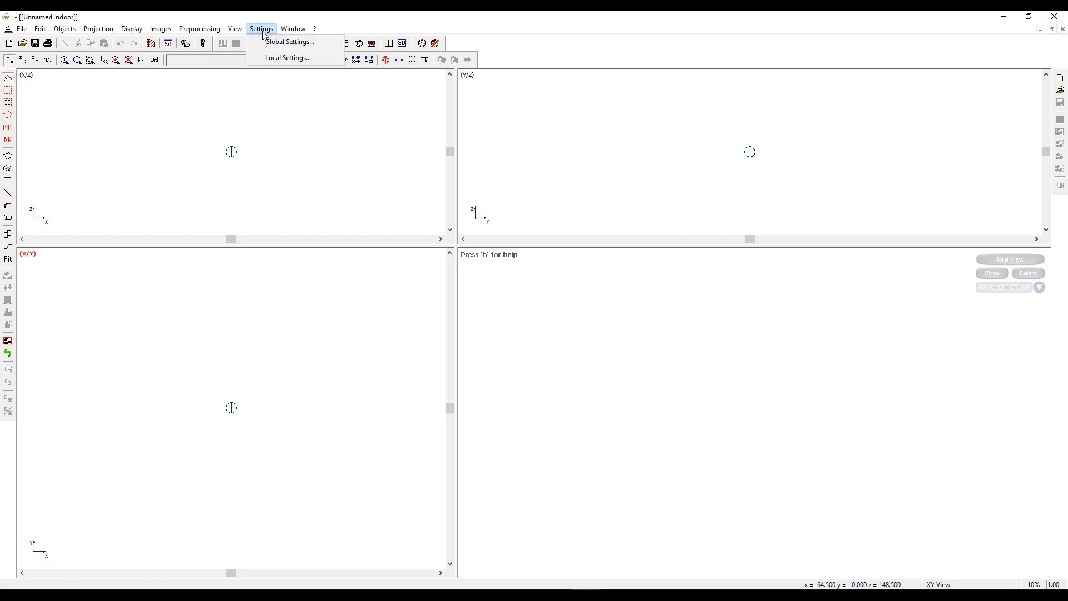
click(276, 59)
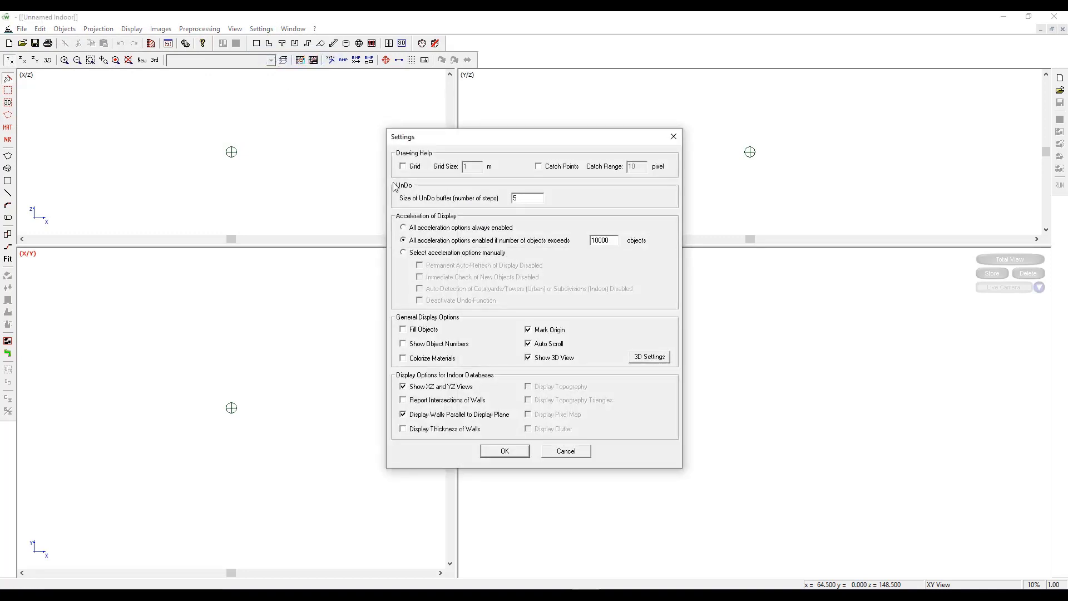
click(402, 167)
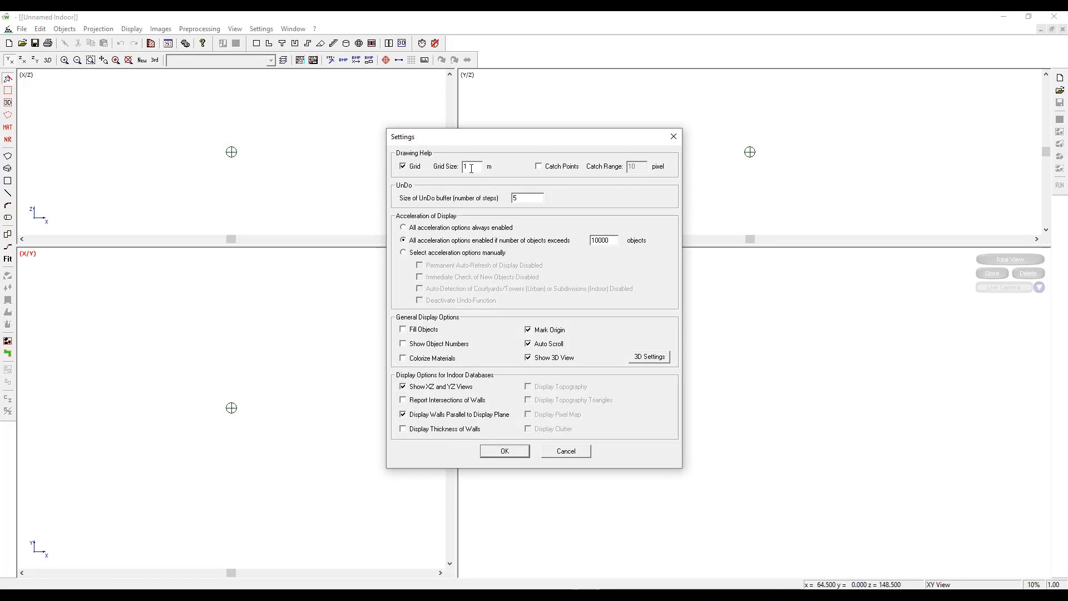
drag(471, 168, 442, 168)
text(0.25)
click(403, 430)
click(492, 457)
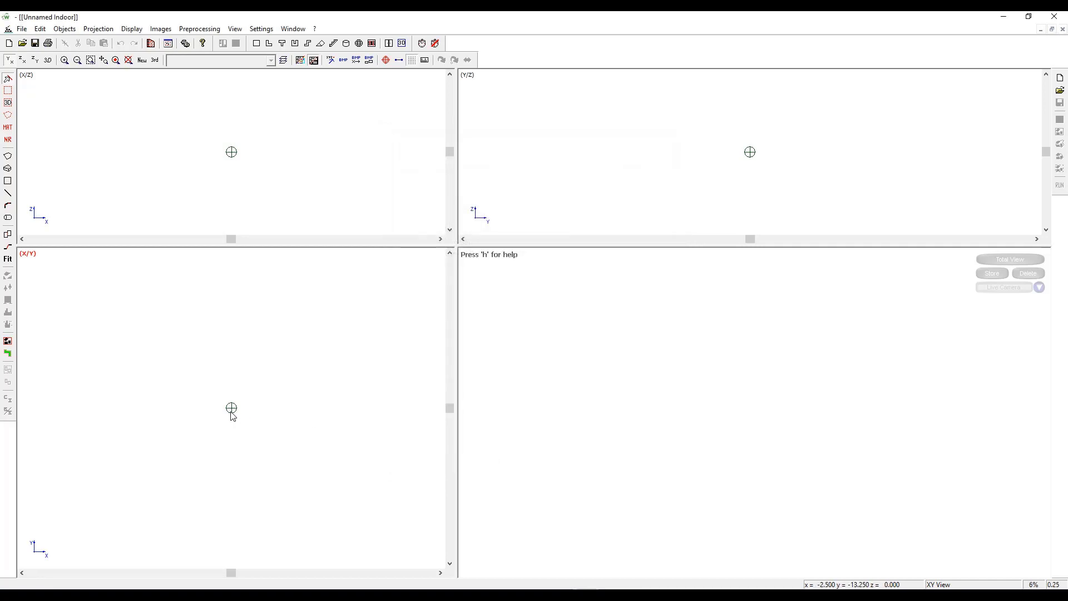
- Draw a closed L-shaped building in the X/Y view through (-10, 6), (-5, 6), (-5, 0), (7, 0), (7, -5) and (-10, -5)
scroll(233, 417, up, 5)
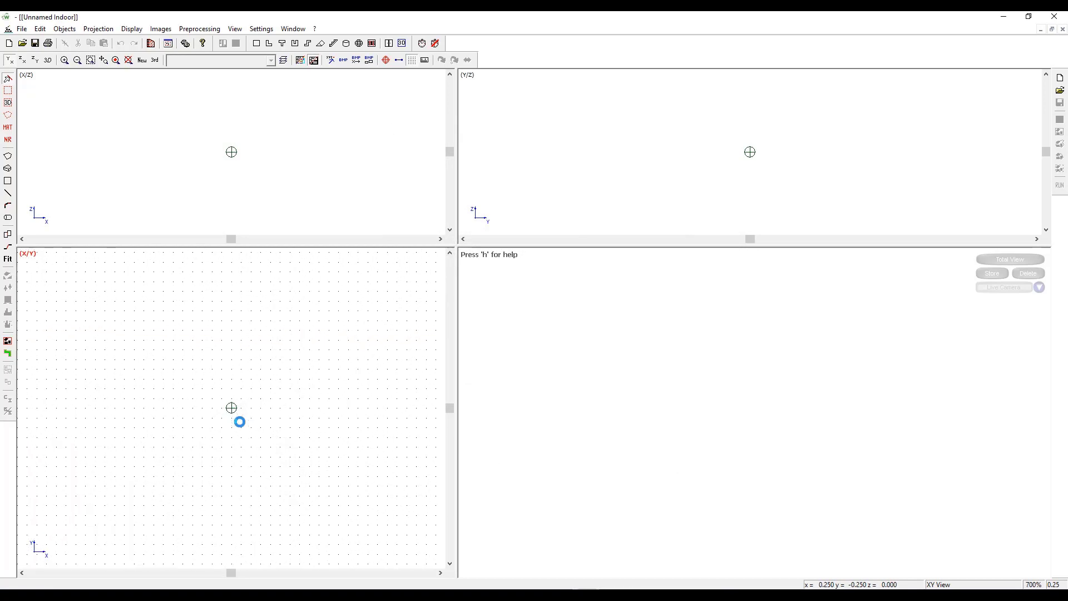
scroll(234, 422, down, 1)
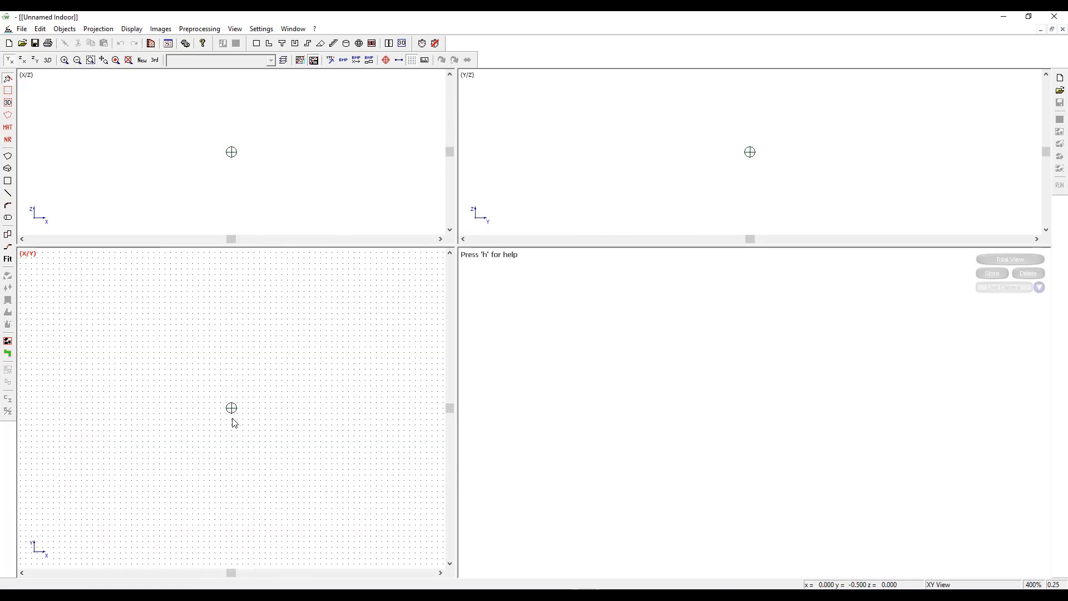
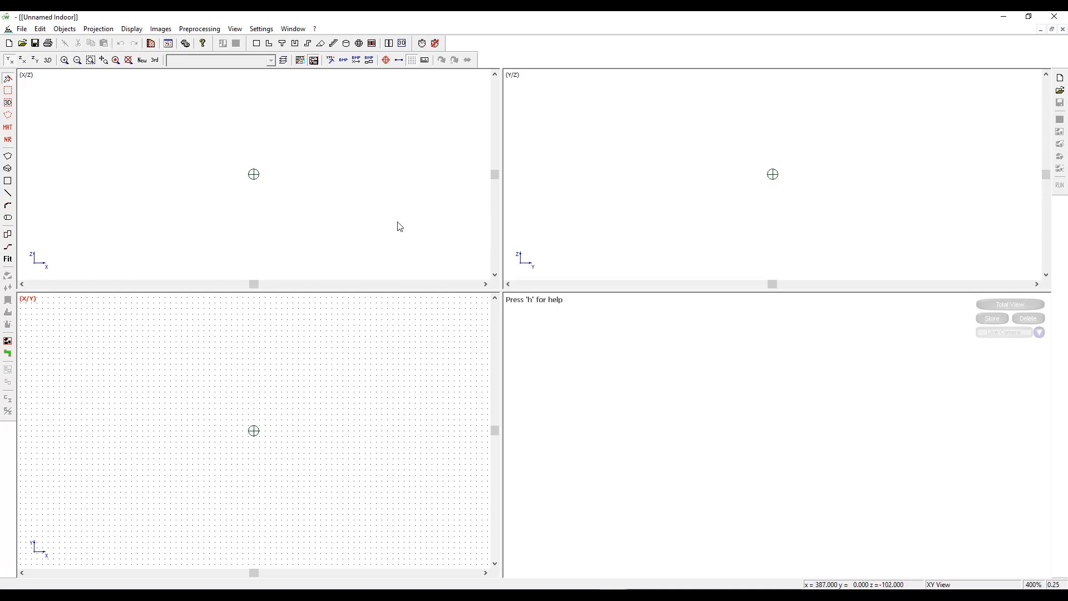
click(8, 168)
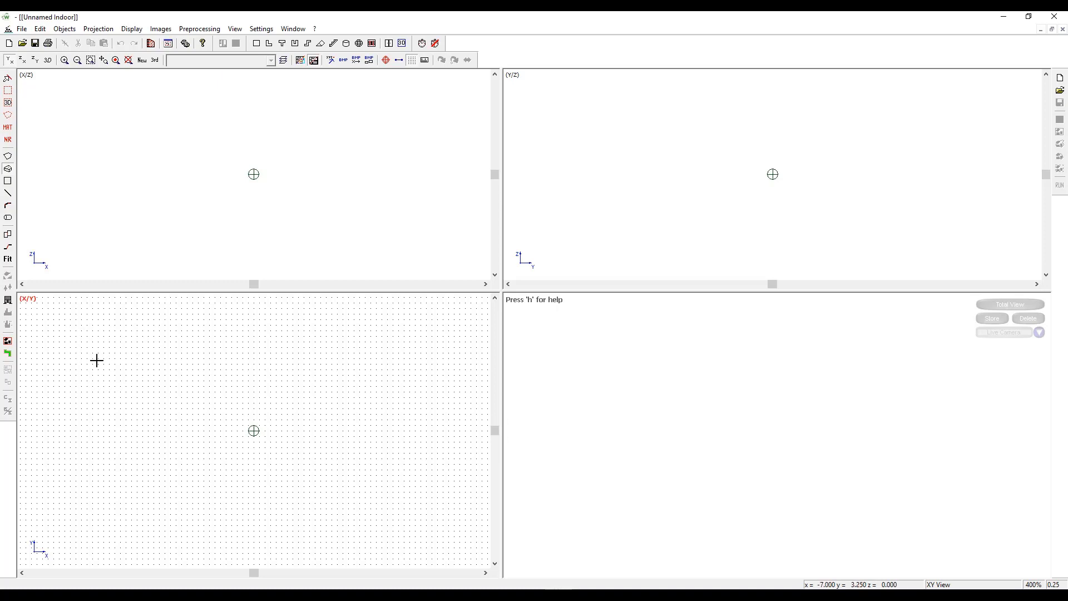
click(31, 299)
click(143, 299)
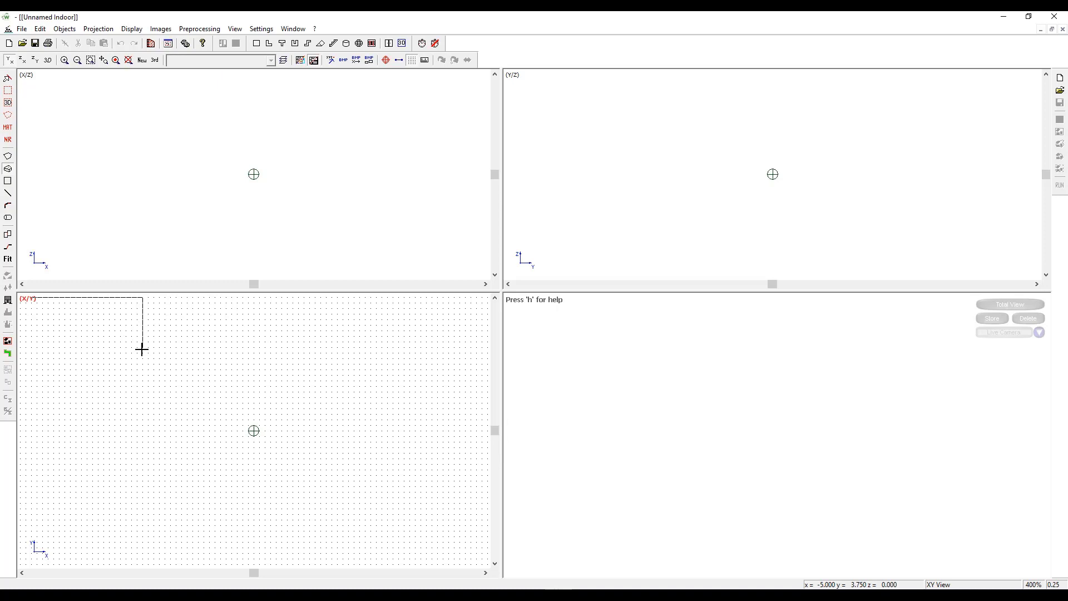
click(143, 432)
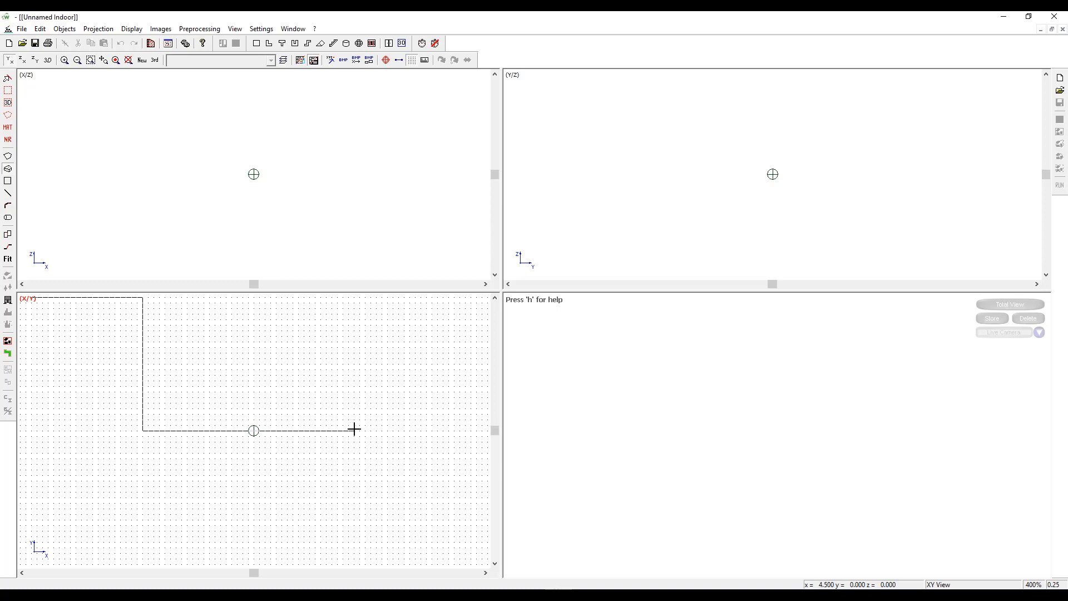
click(409, 430)
click(410, 539)
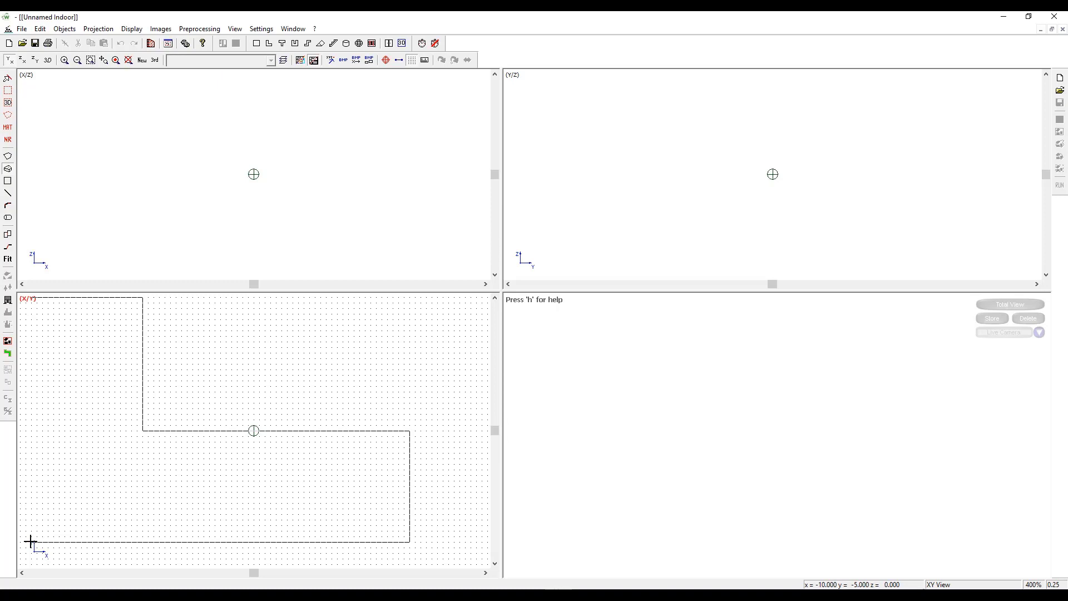
click(31, 541)
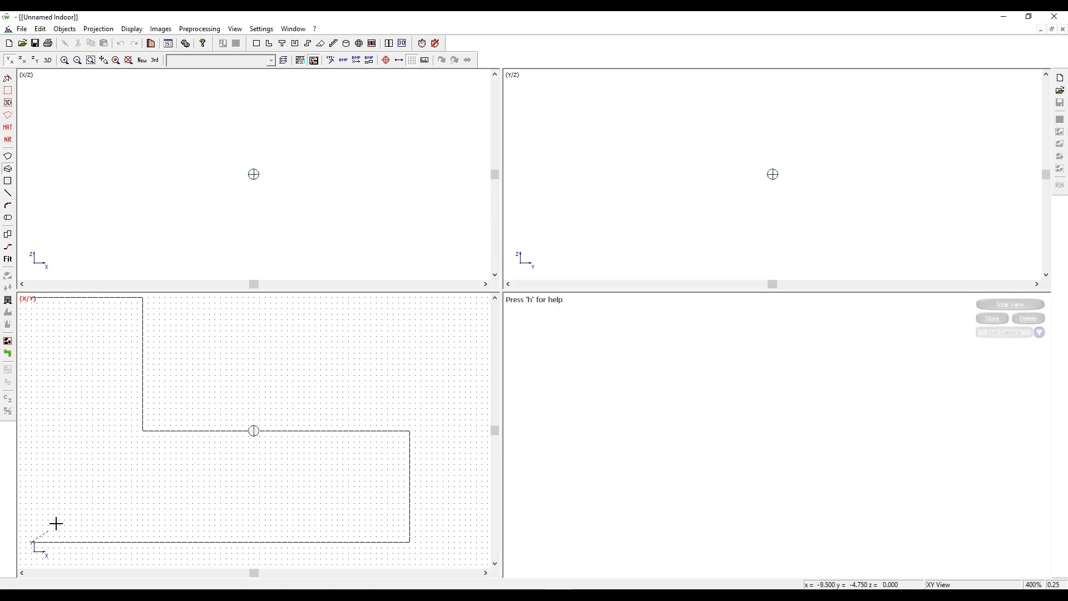
click(33, 299)
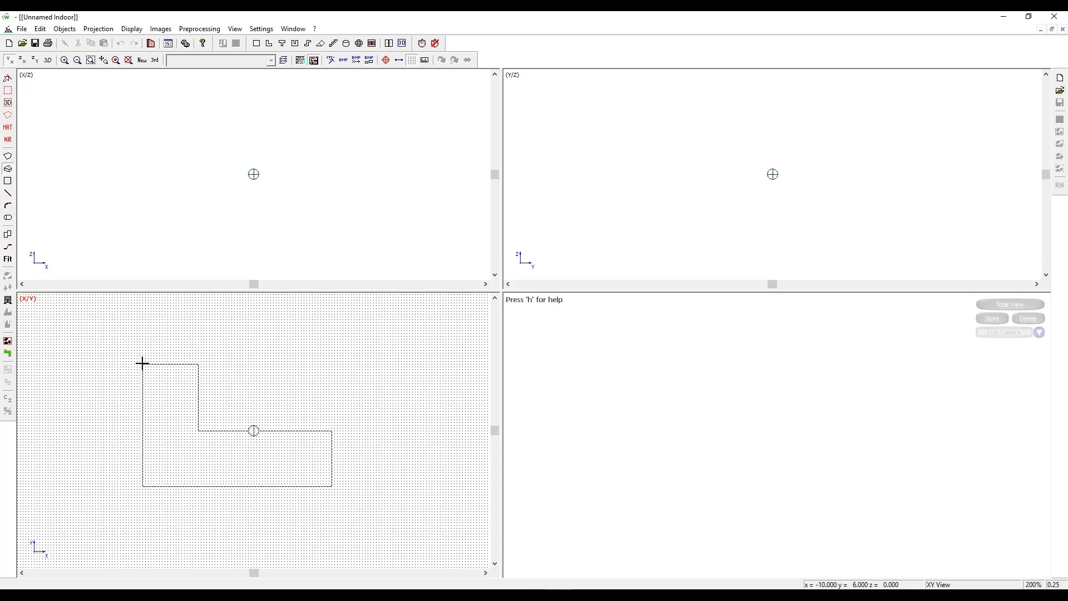
click(142, 364)
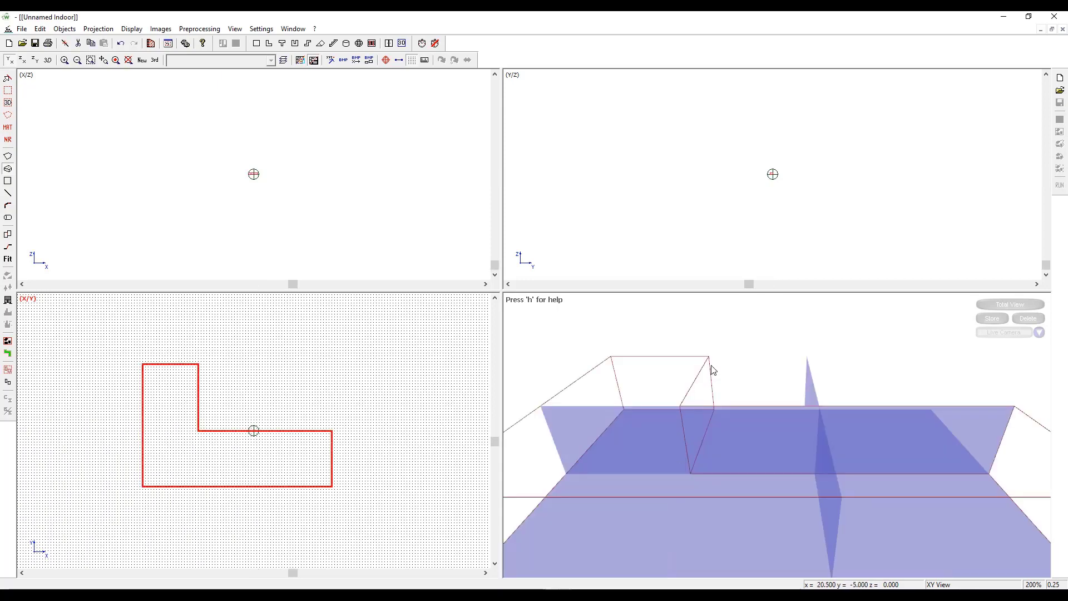
- Inspect the L-shaped building in the 3D, X/Y, X/Z and Y/Z views, checking its height and wall thickness
drag(763, 381, 760, 465)
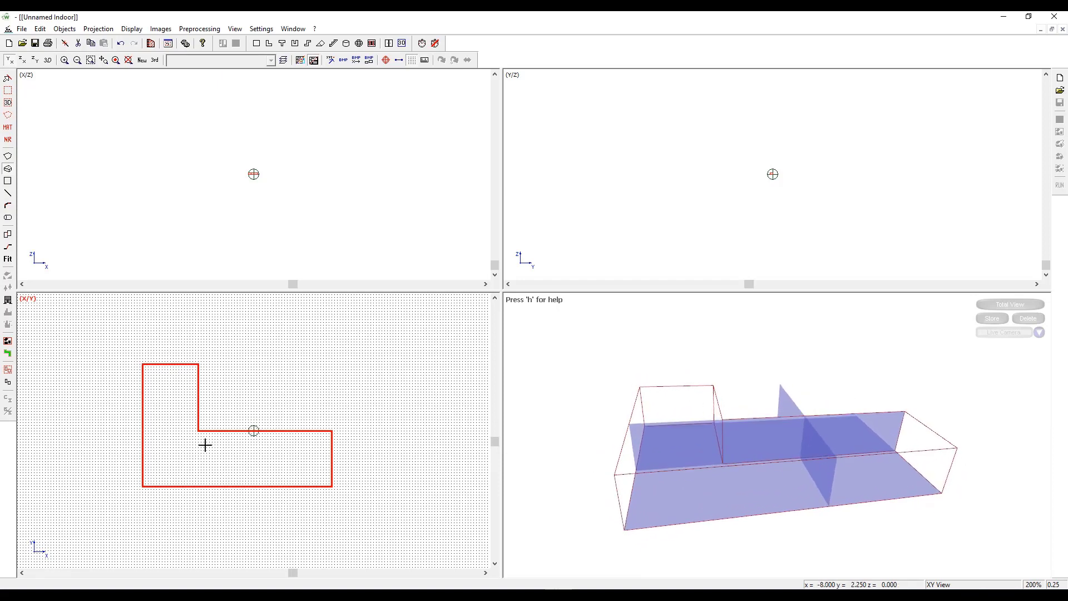
scroll(205, 445, up, 1)
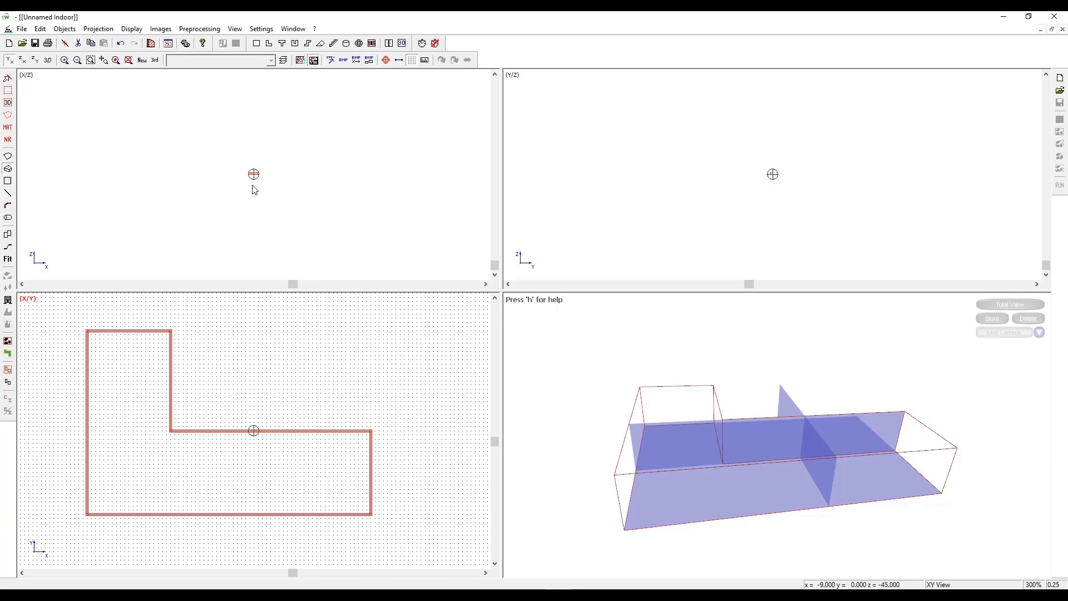
scroll(254, 177, up, 4)
scroll(255, 177, up, 1)
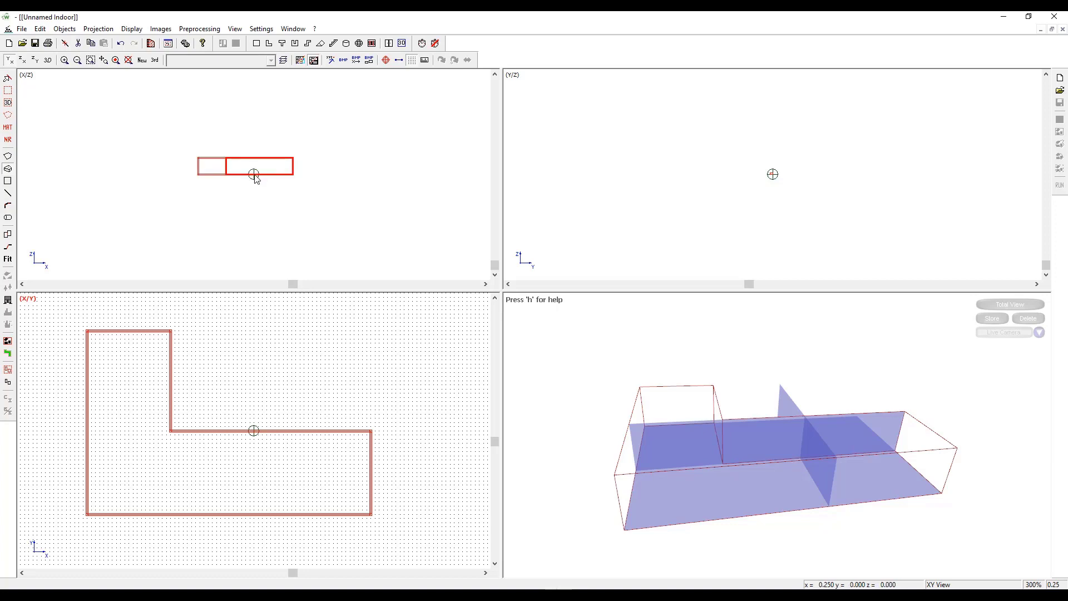
scroll(762, 171, up, 3)
scroll(761, 172, up, 3)
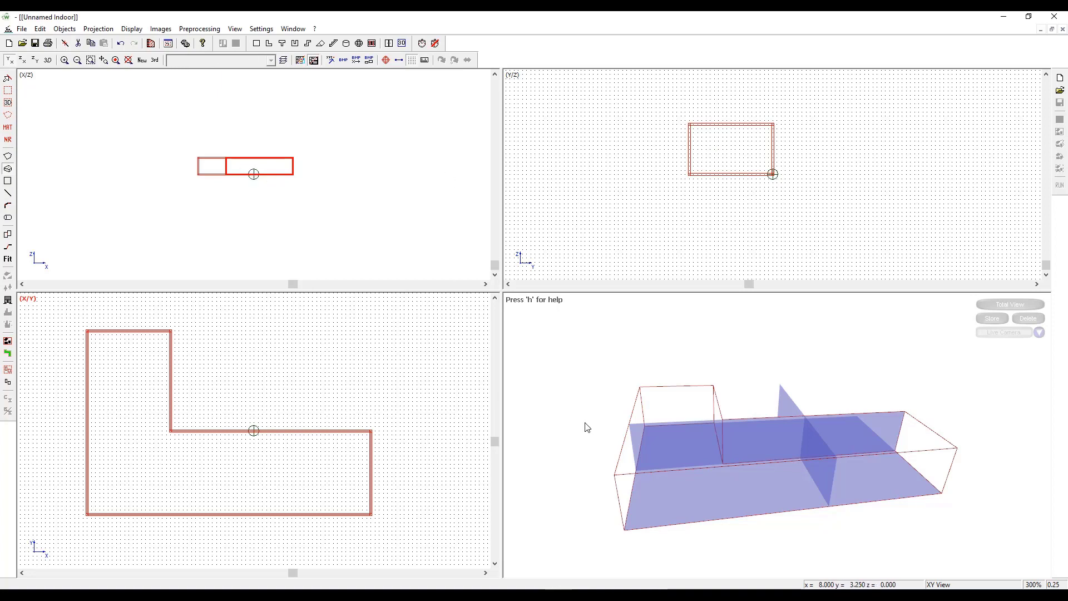
mouse_move(825, 458)
mouse_down()
mouse_move(886, 434)
mouse_move(817, 454)
mouse_up()
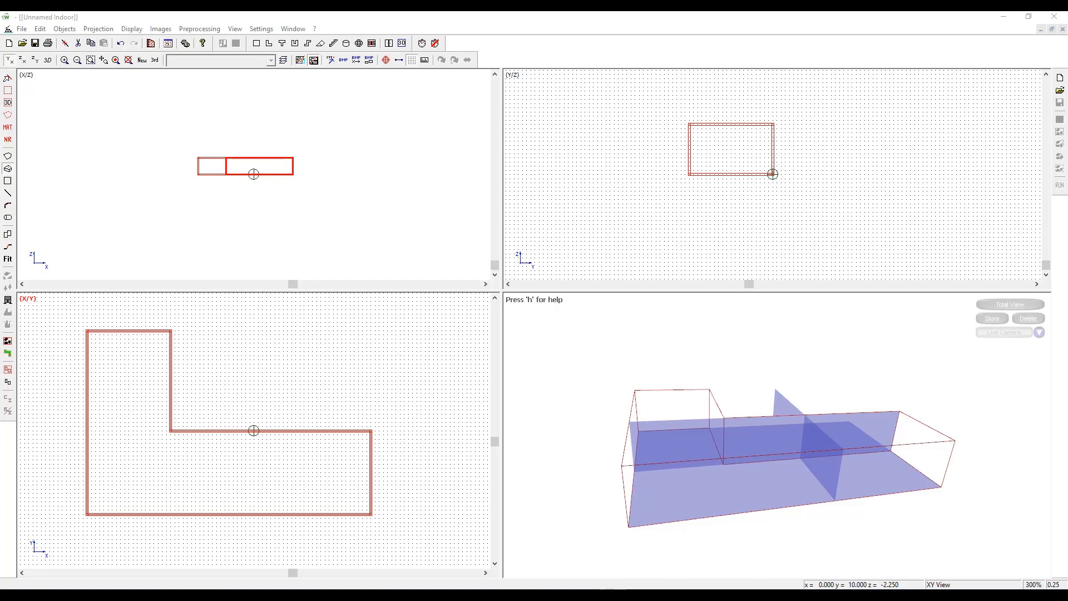
- Check the 3rd coordinate settings of the X/Y view, including the current plane height and its limits
click(1000, 309)
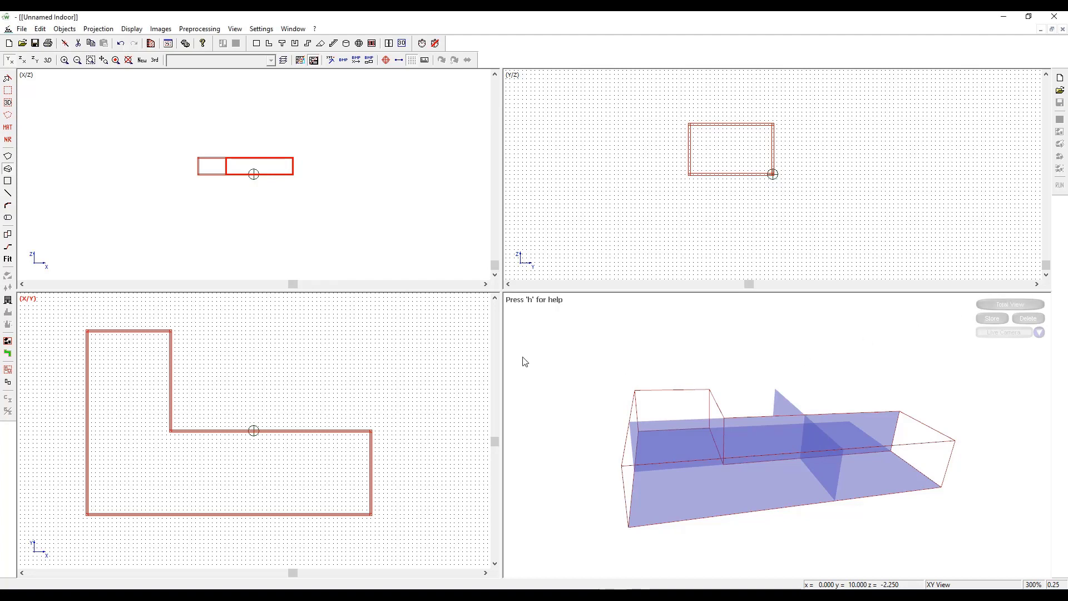
click(155, 60)
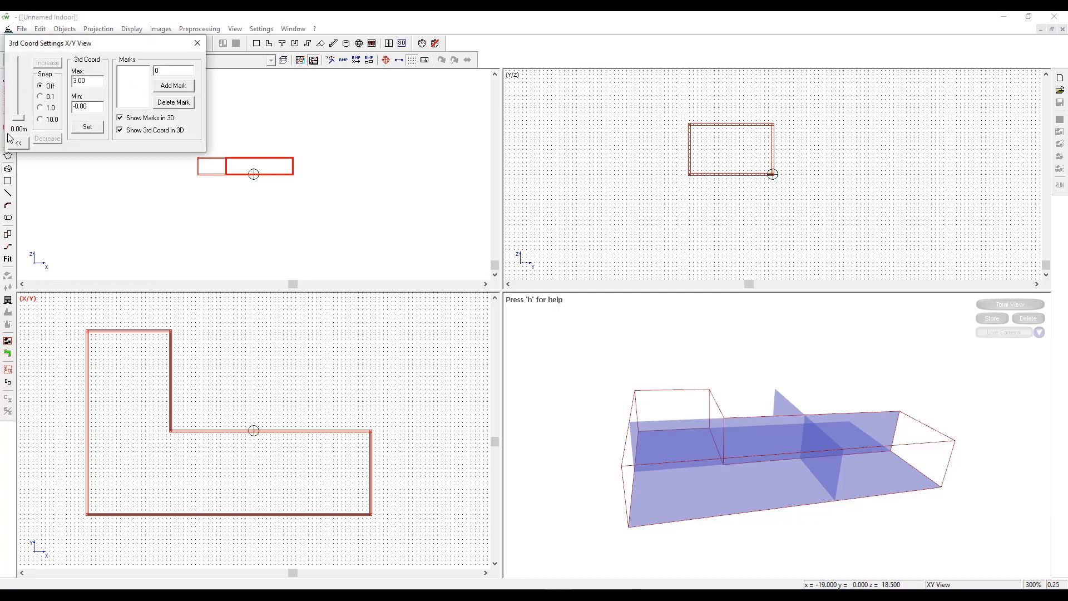
click(197, 44)
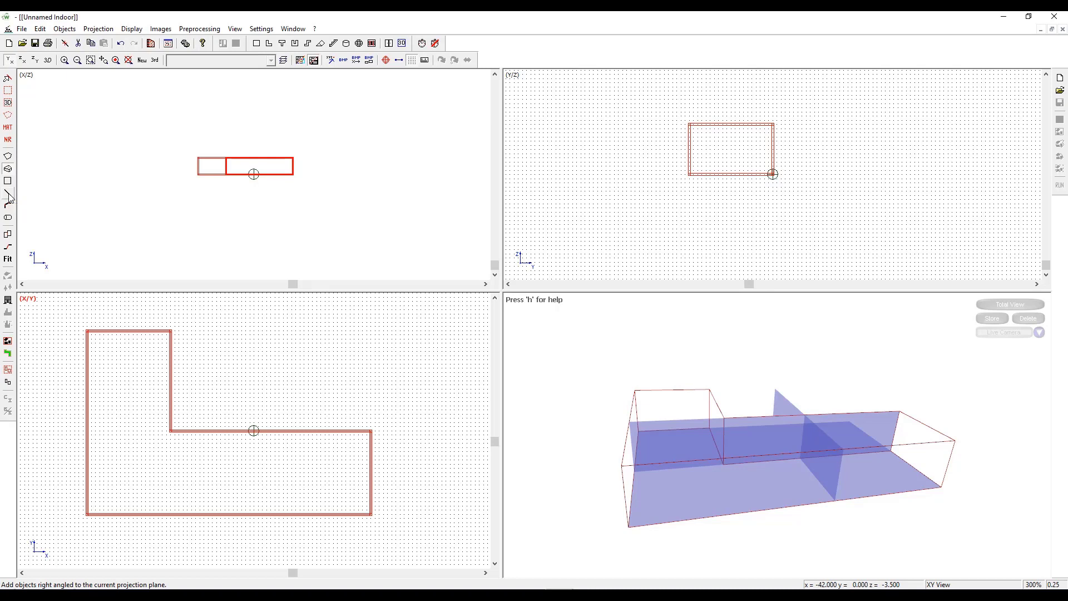
- Draw an interior wall perpendicular to the X/Y view from (-10, 4) to (-5, 4)
click(8, 193)
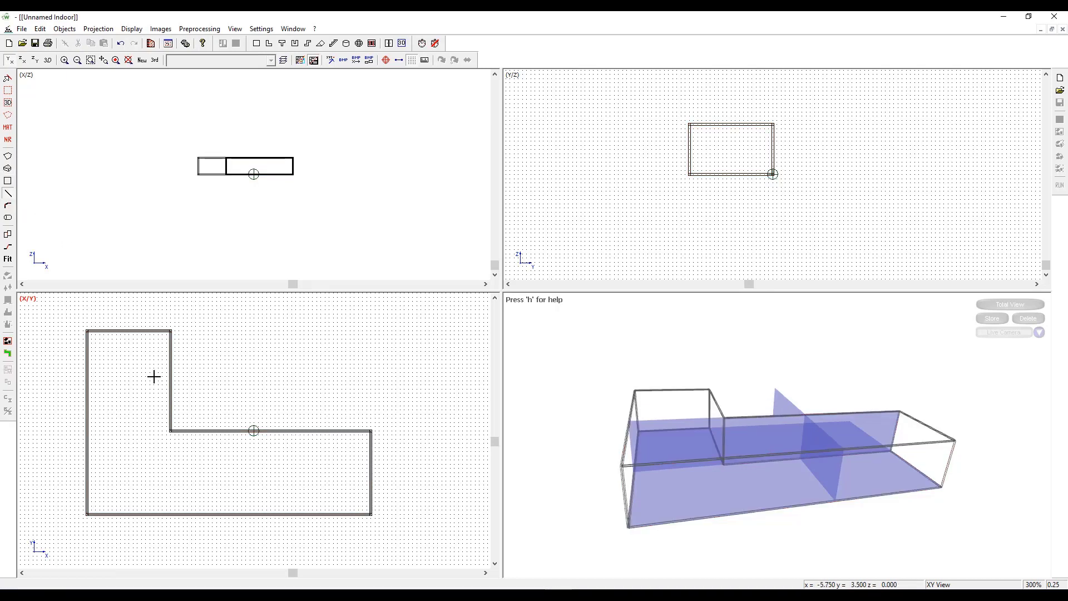
click(86, 364)
click(171, 365)
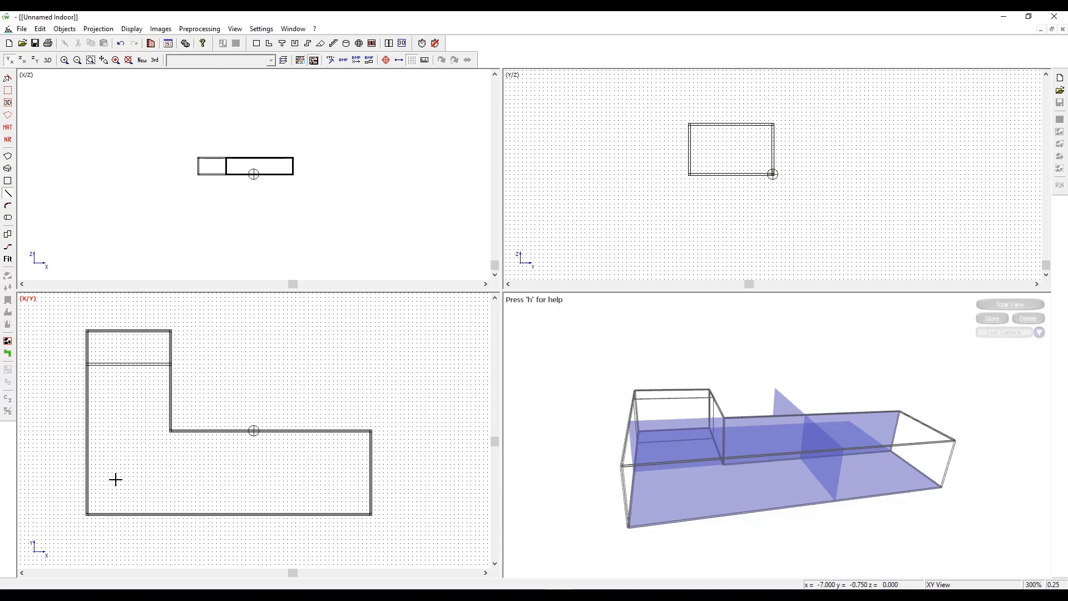
- Draw interior walls through (-10, -2.5), (-5, -2.5) and (-5, -5), and another from (4.25, 0) to (4.25, -5)
click(87, 472)
click(171, 472)
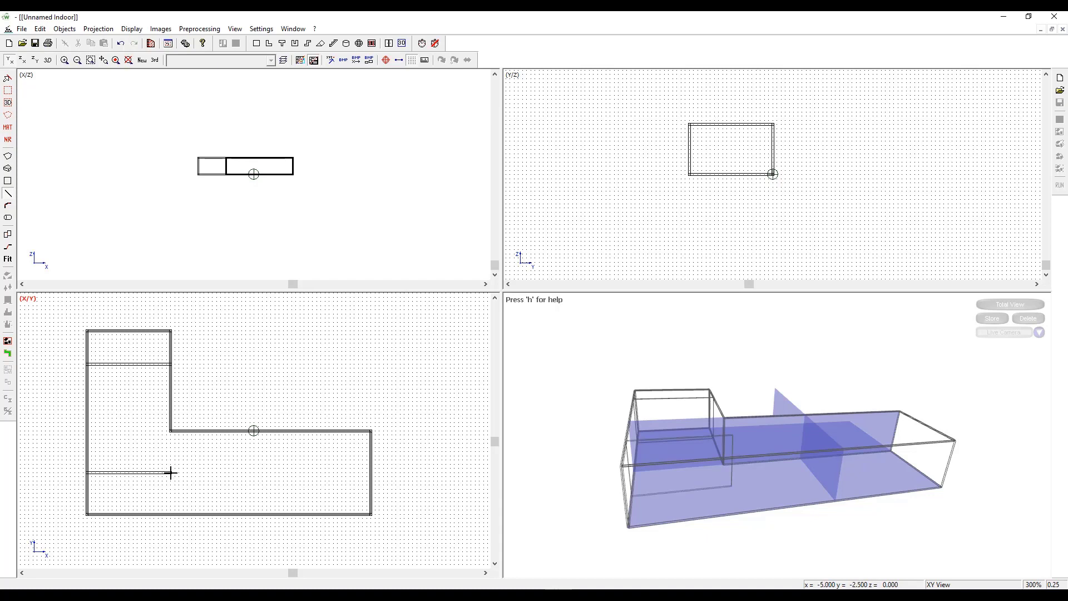
click(170, 514)
mouse_move(713, 462)
mouse_down()
mouse_move(763, 480)
mouse_move(760, 464)
mouse_move(722, 446)
mouse_move(710, 452)
mouse_move(728, 465)
mouse_move(614, 471)
mouse_move(684, 483)
mouse_move(715, 470)
mouse_up()
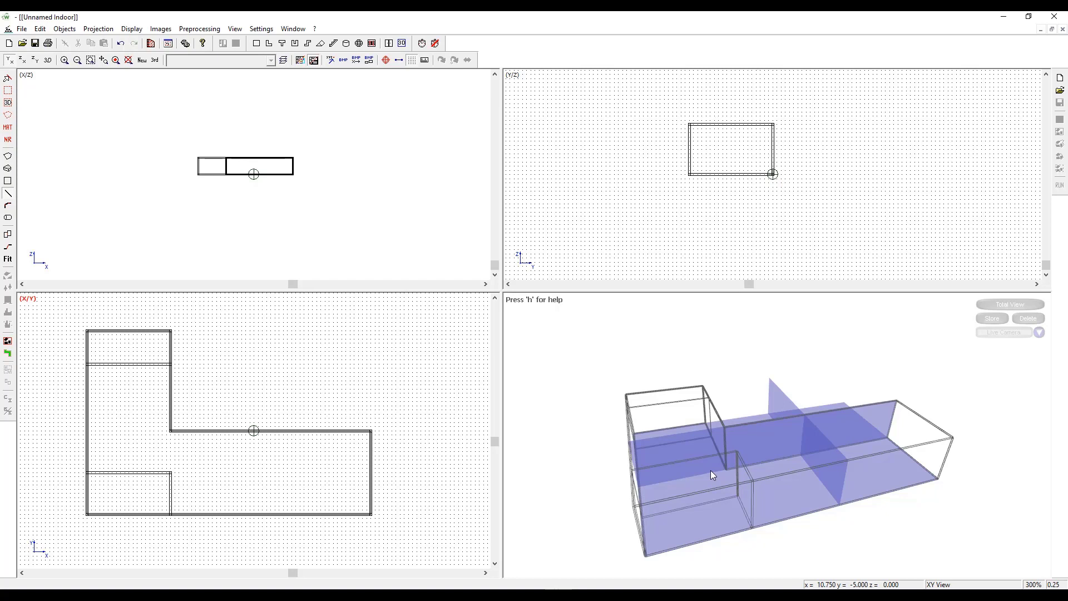
click(325, 431)
click(326, 513)
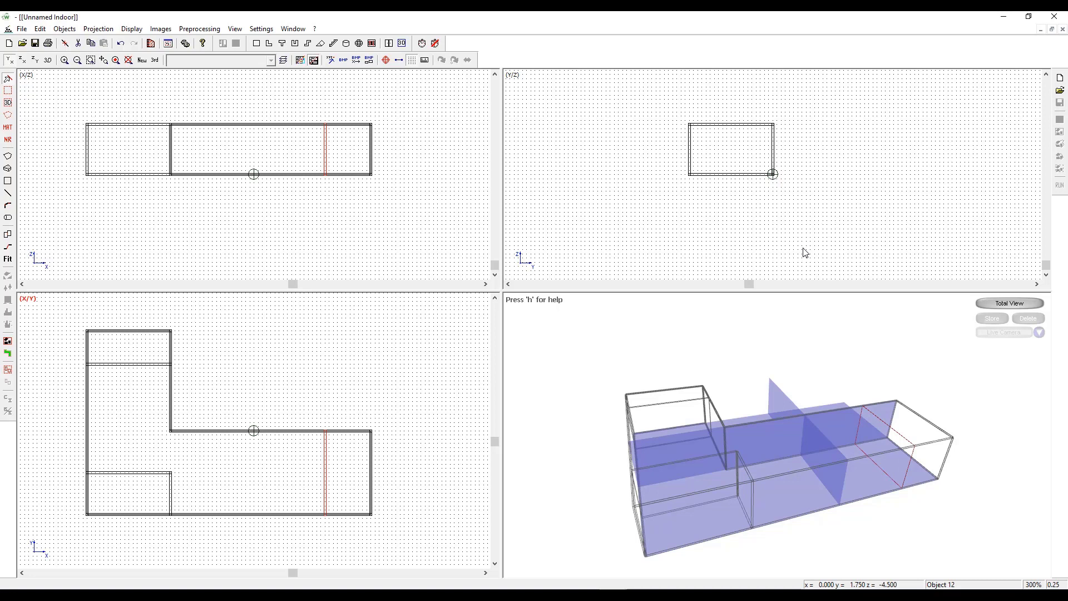
- Set the default geometry for new objects to individually defined absolute coordinates with a maximum of 2.5 m
click(42, 31)
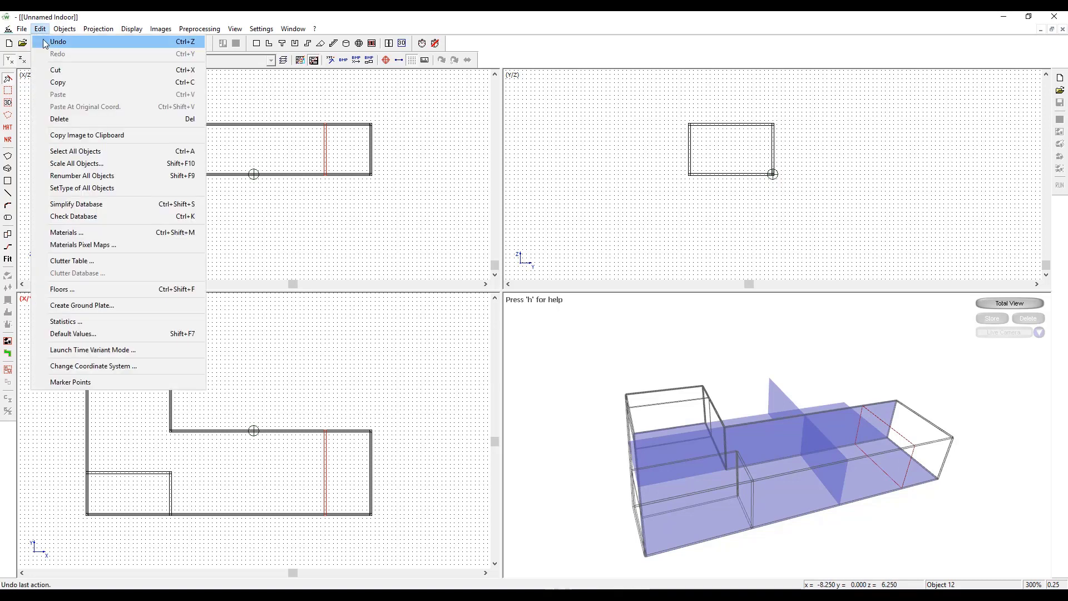
click(79, 336)
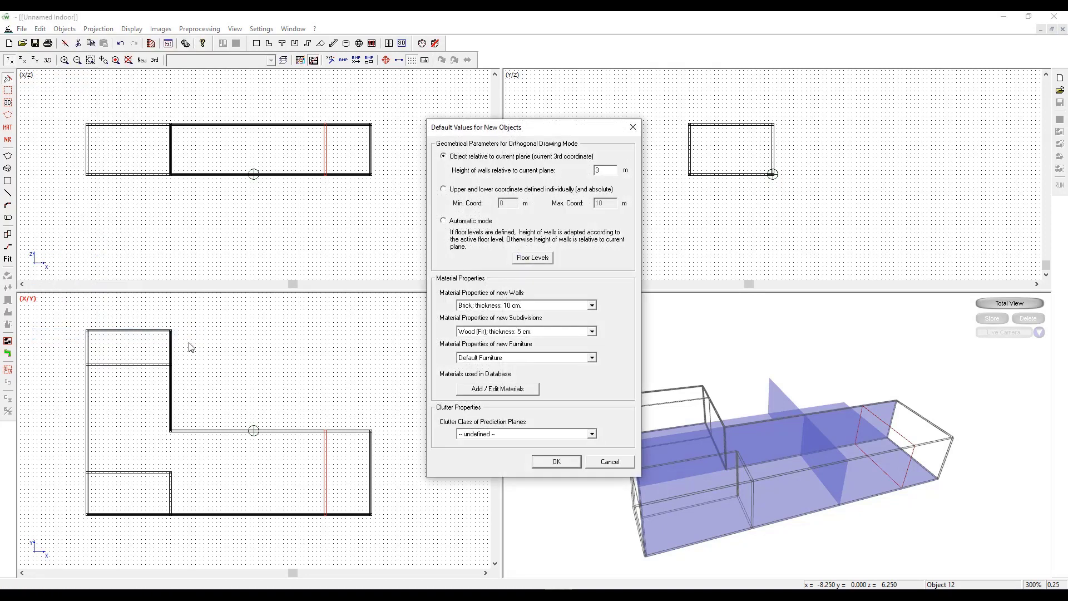
click(444, 189)
drag(604, 203, 582, 203)
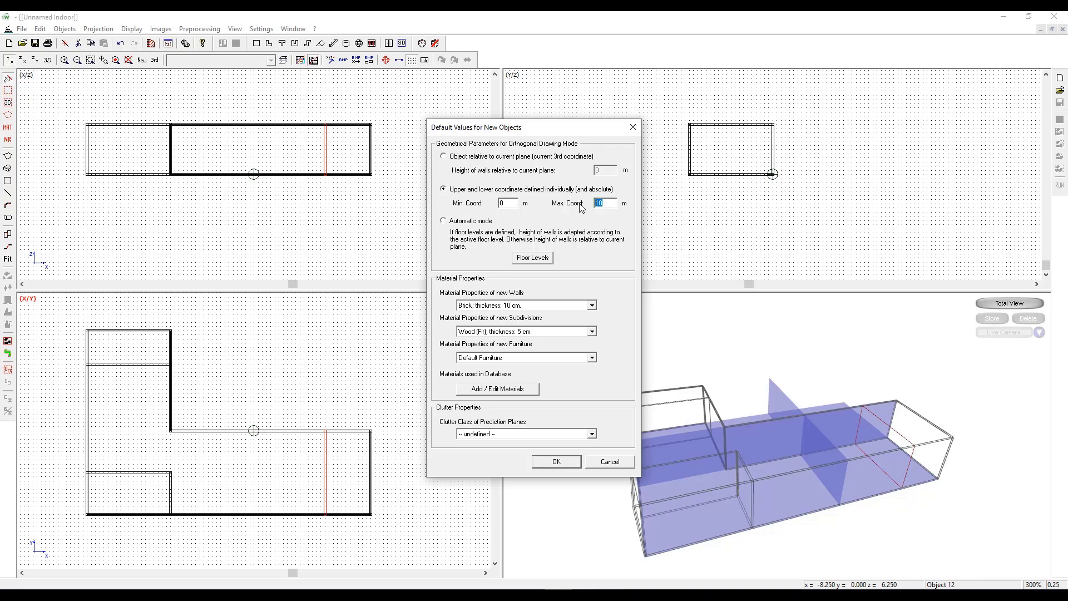
text(2.5)
click(557, 462)
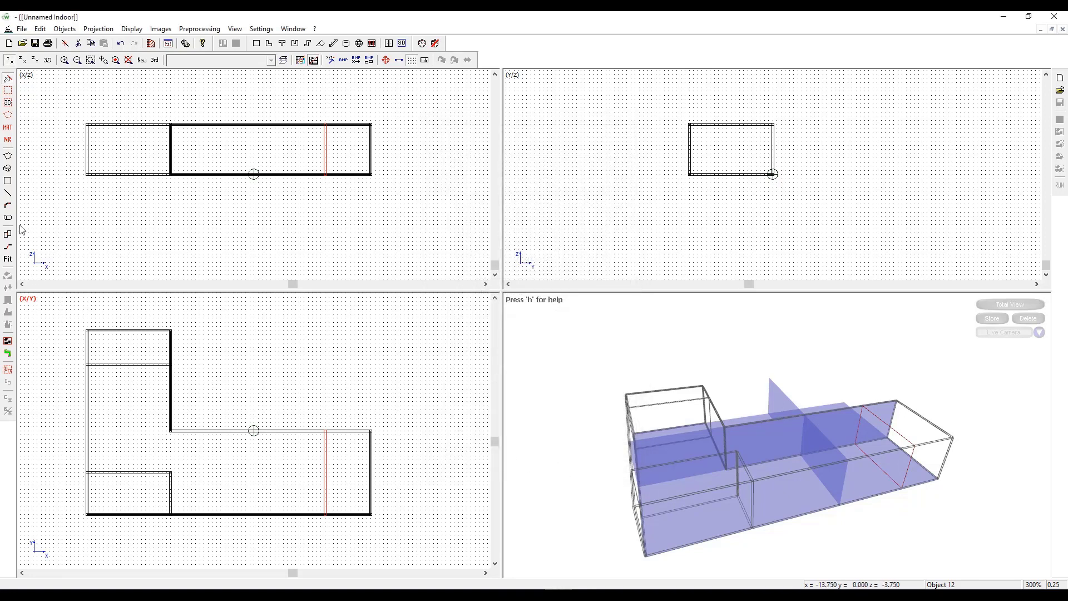
- Insert a door subdivision with individual material properties in the outer wall at y = -5, ending at about x = -0.75
click(8, 195)
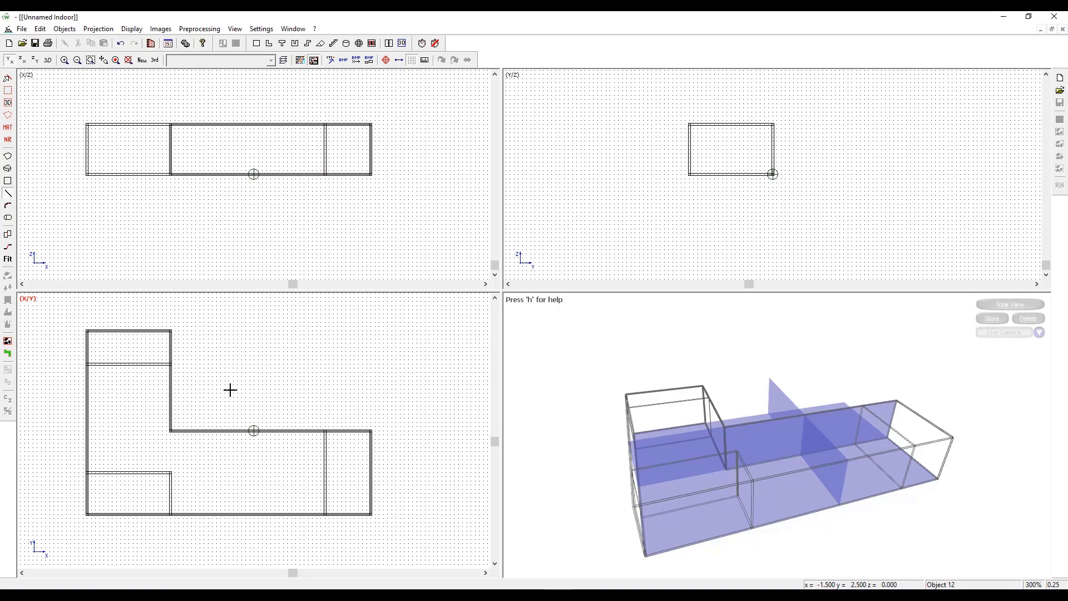
click(232, 513)
click(243, 513)
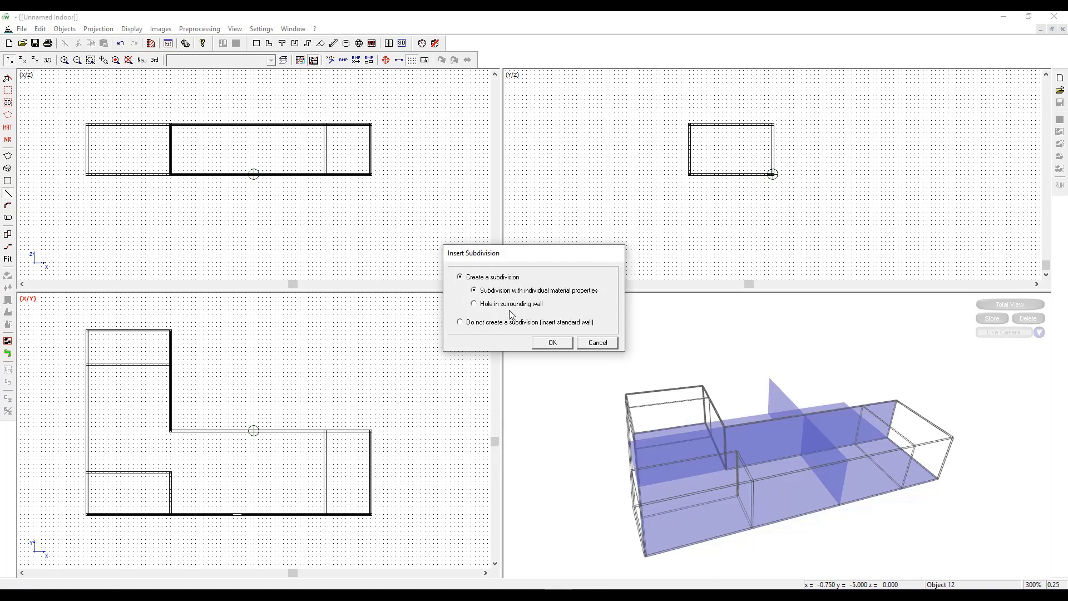
click(543, 343)
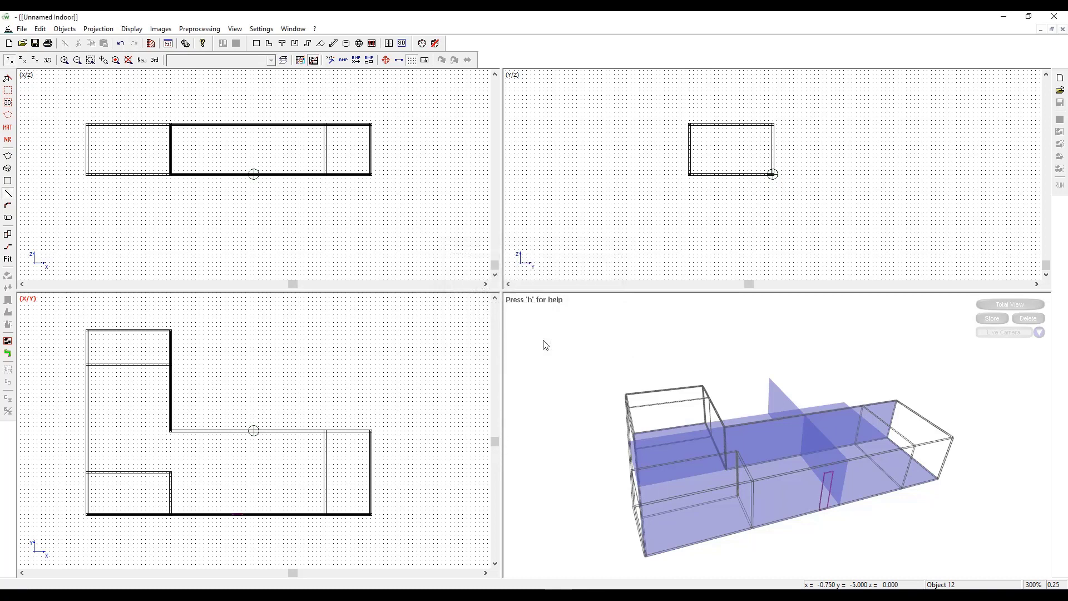
scroll(856, 490, up, 1)
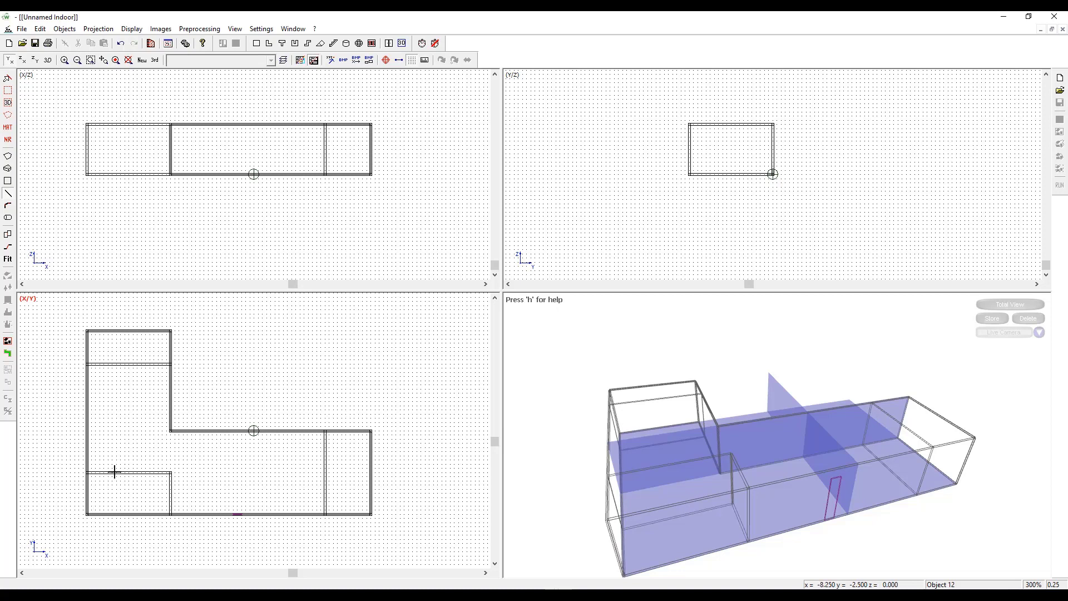
- Insert door subdivisions with individual material properties in the interior walls at y = -2.5 and y = 4, each ending at about x = -7.25
drag(114, 471, 133, 473)
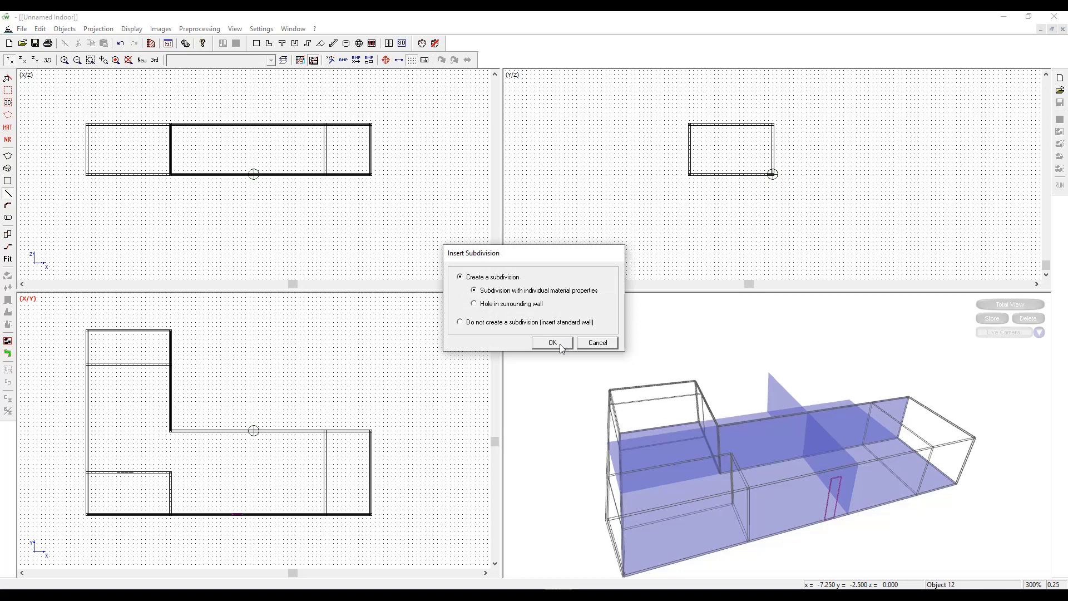
click(553, 343)
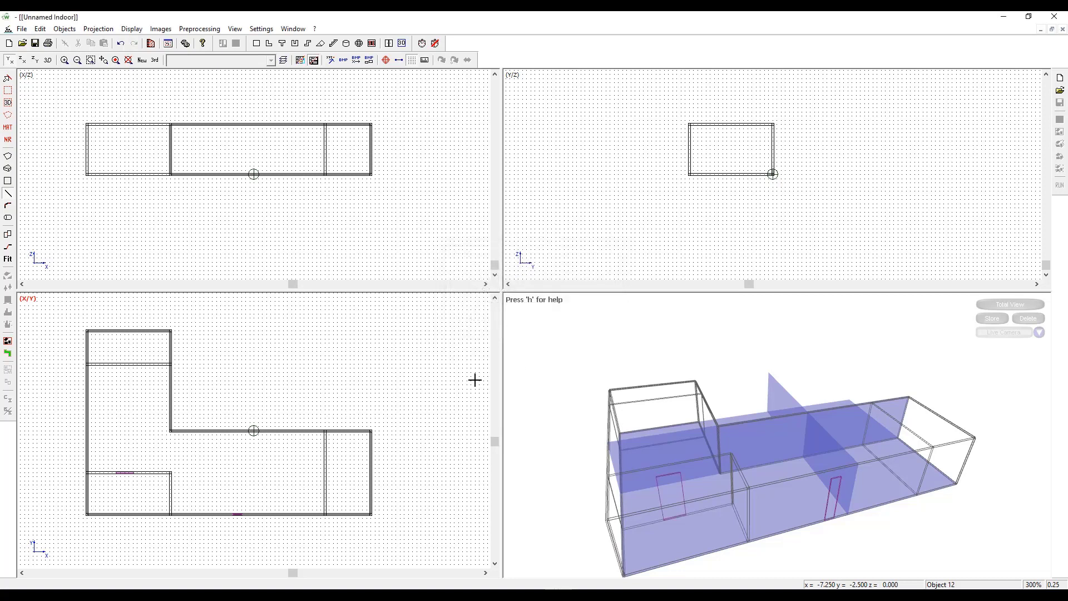
click(135, 364)
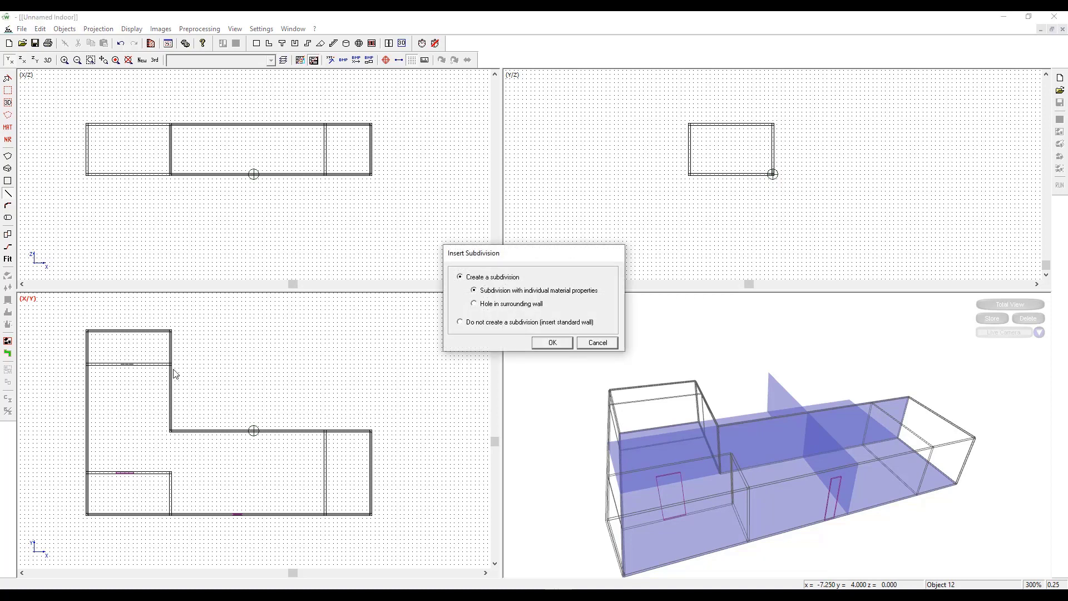
click(551, 343)
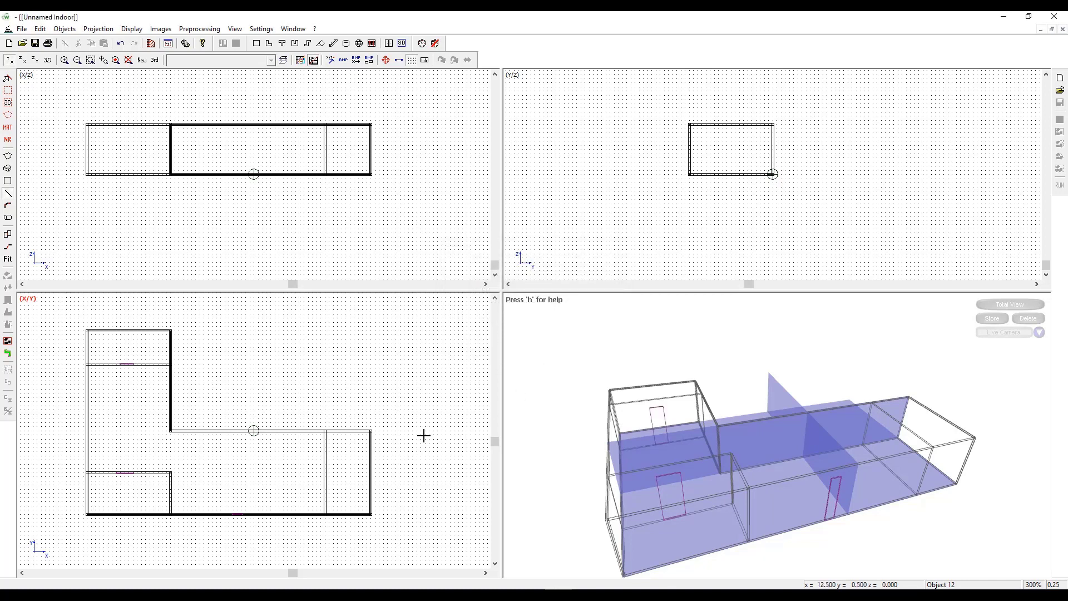
- Insert door subdivisions in the interior wall at x = 4.25, ending at y = -3.75, and in the outer wall at y = 0, ending at x = 0
click(326, 480)
click(325, 492)
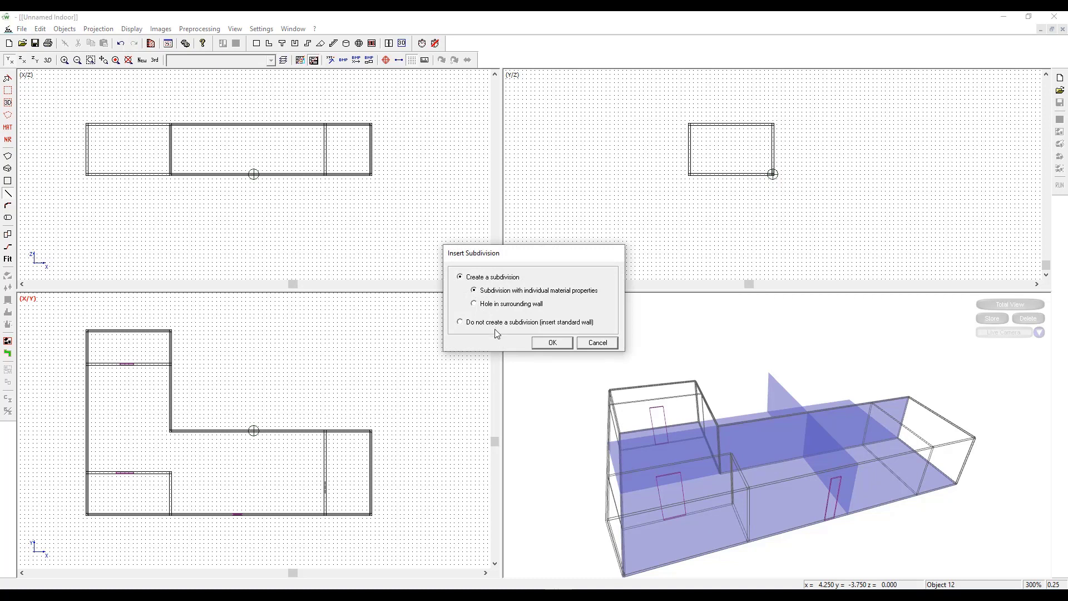
click(545, 343)
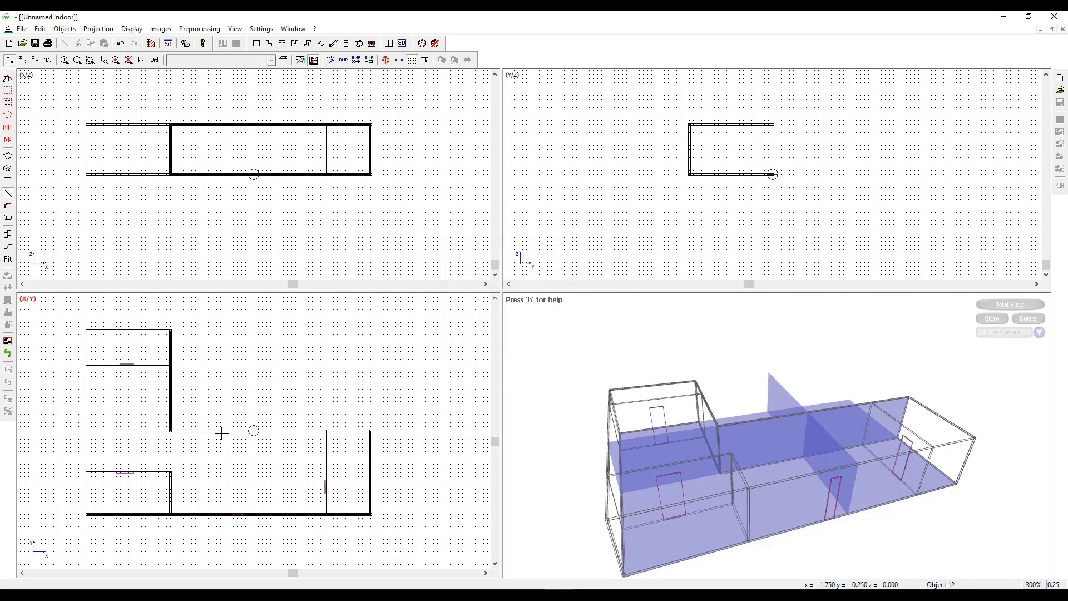
click(254, 431)
click(550, 342)
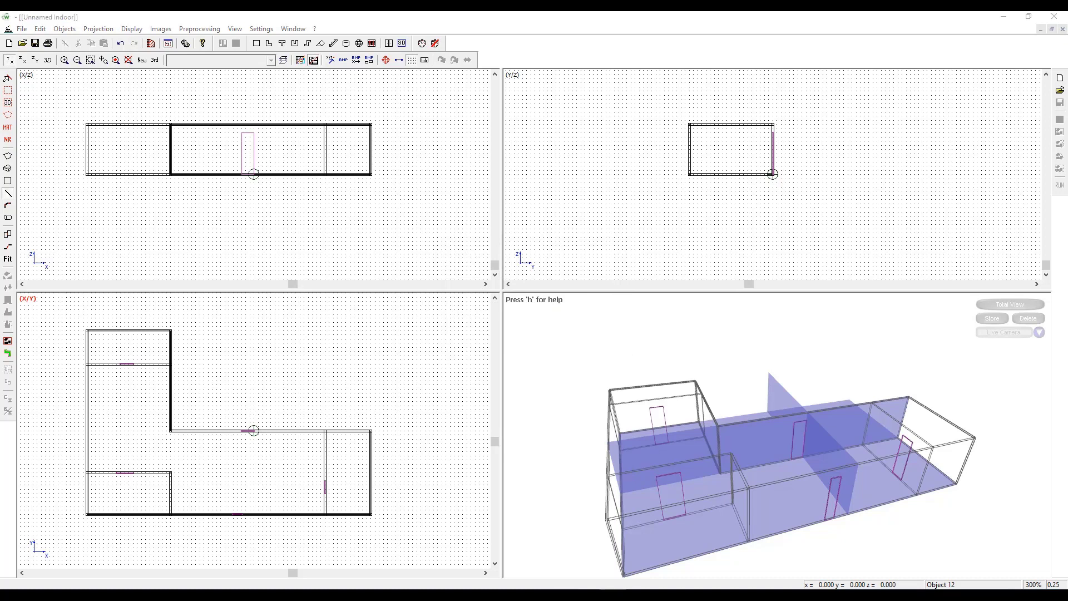
- Set the default minimum coordinate to 1 m and the material of new subdivisions to Glass with 5 mm thickness
click(40, 29)
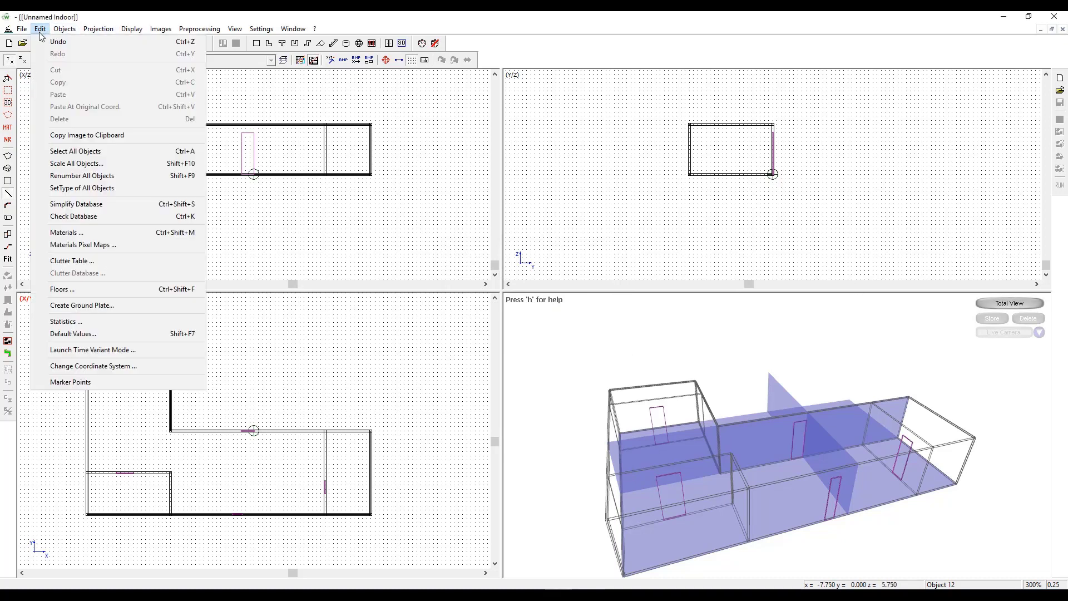
click(69, 334)
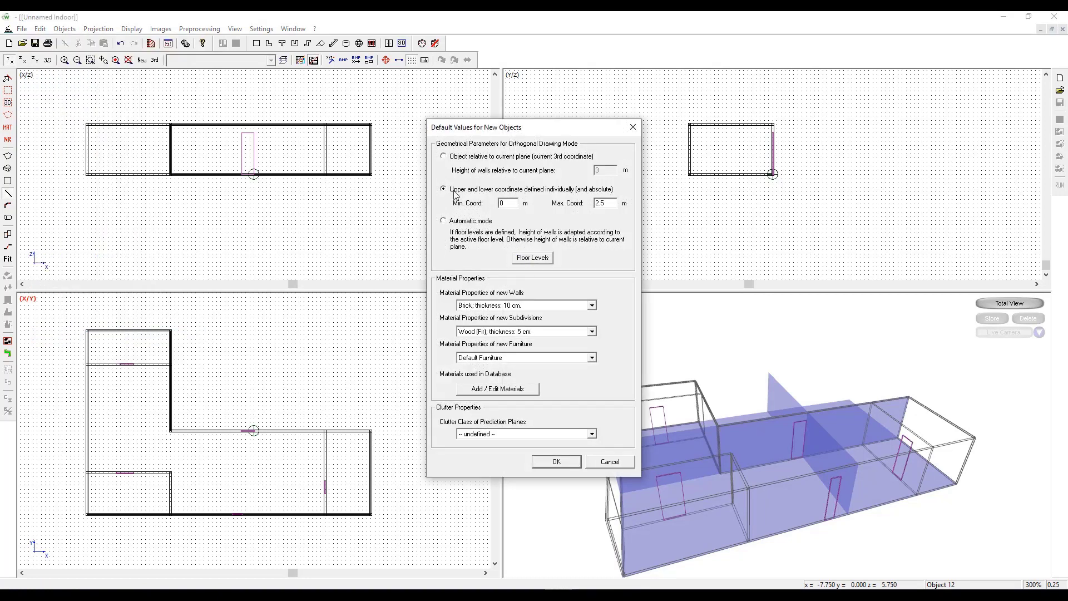
key(Tab)
text(1)
click(554, 332)
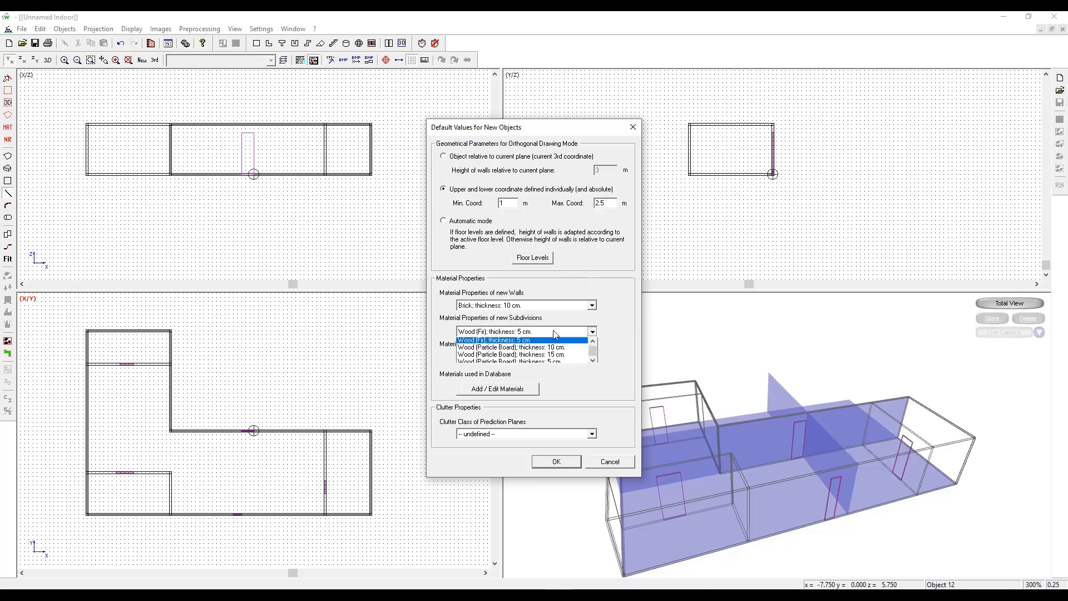
click(592, 343)
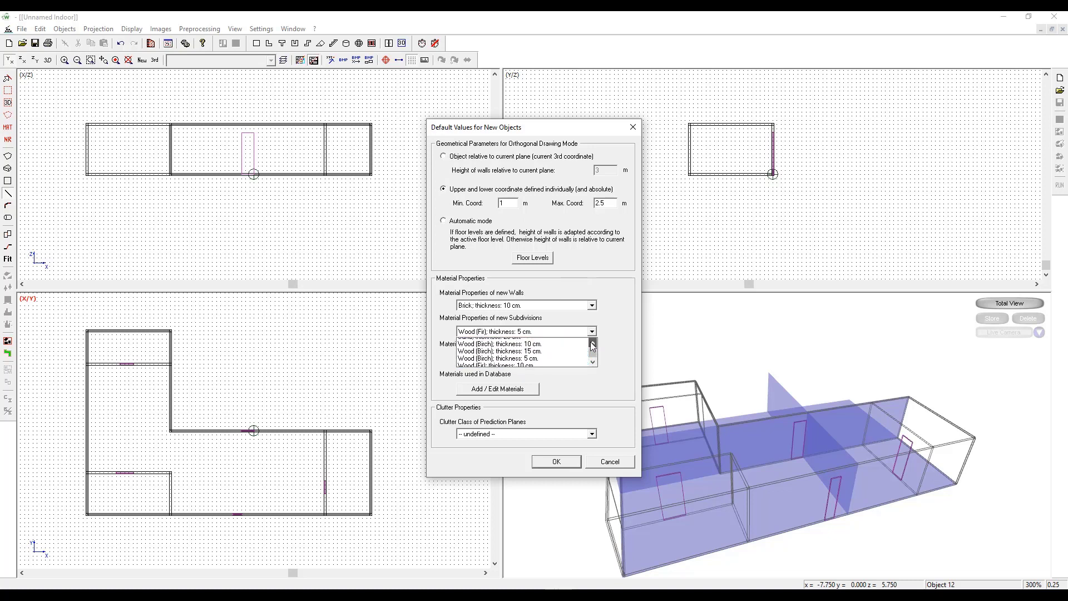
drag(593, 347, 594, 359)
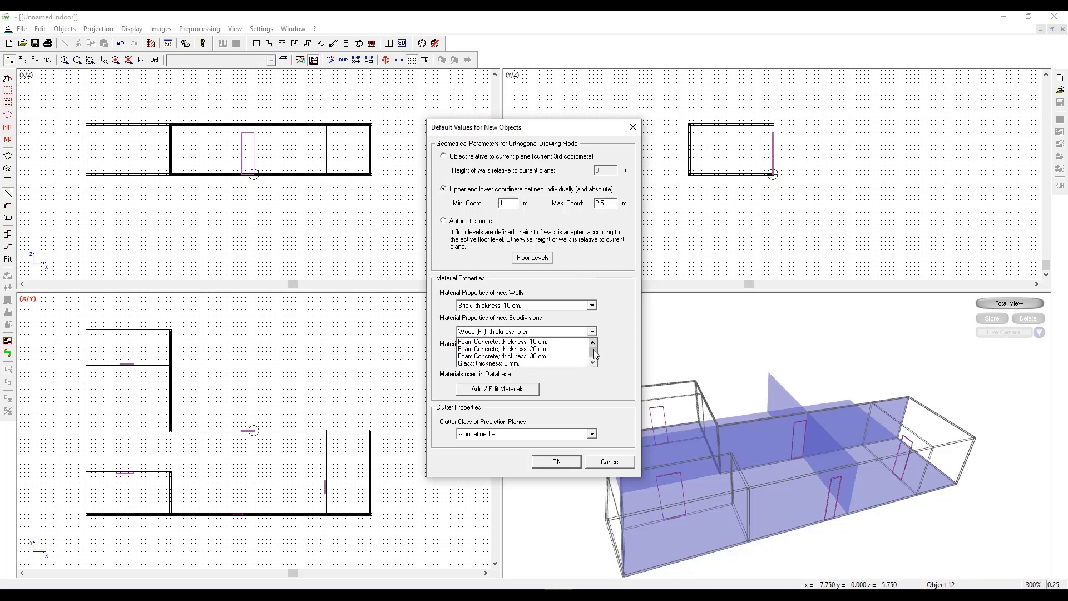
click(592, 363)
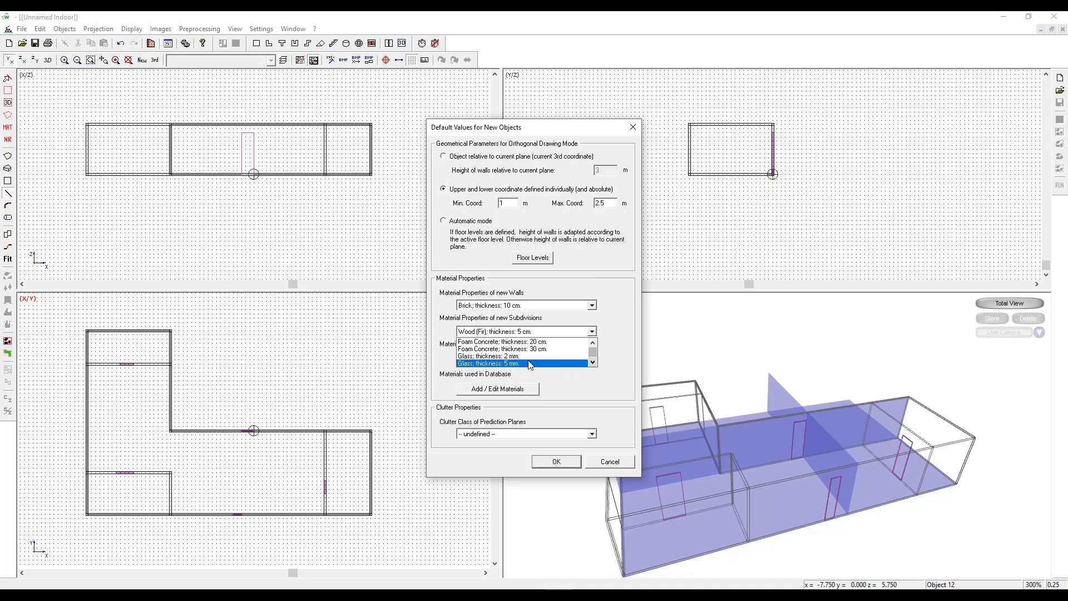
click(531, 364)
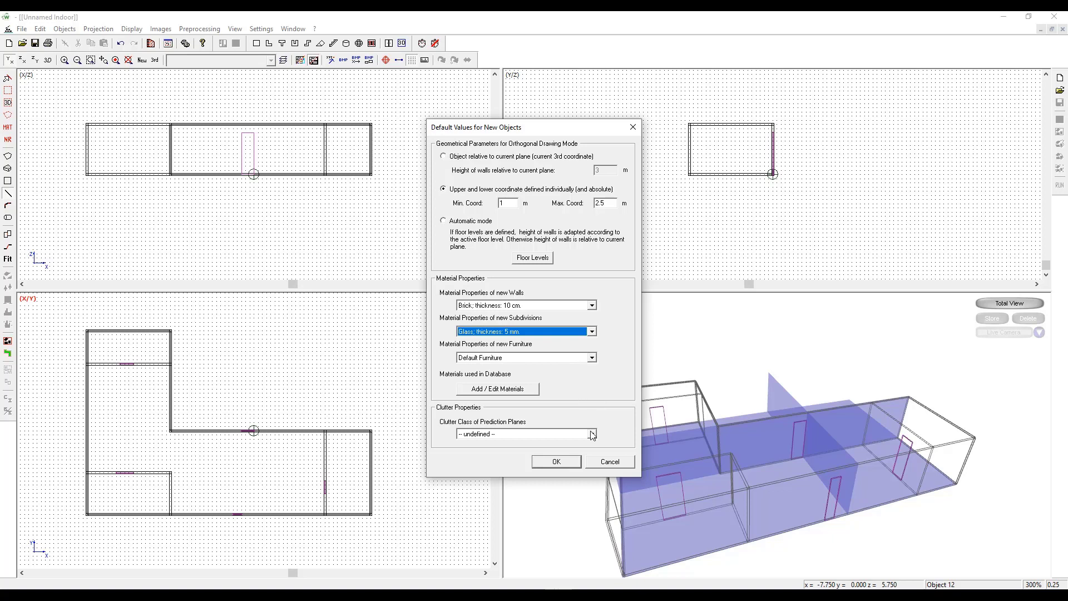
click(557, 462)
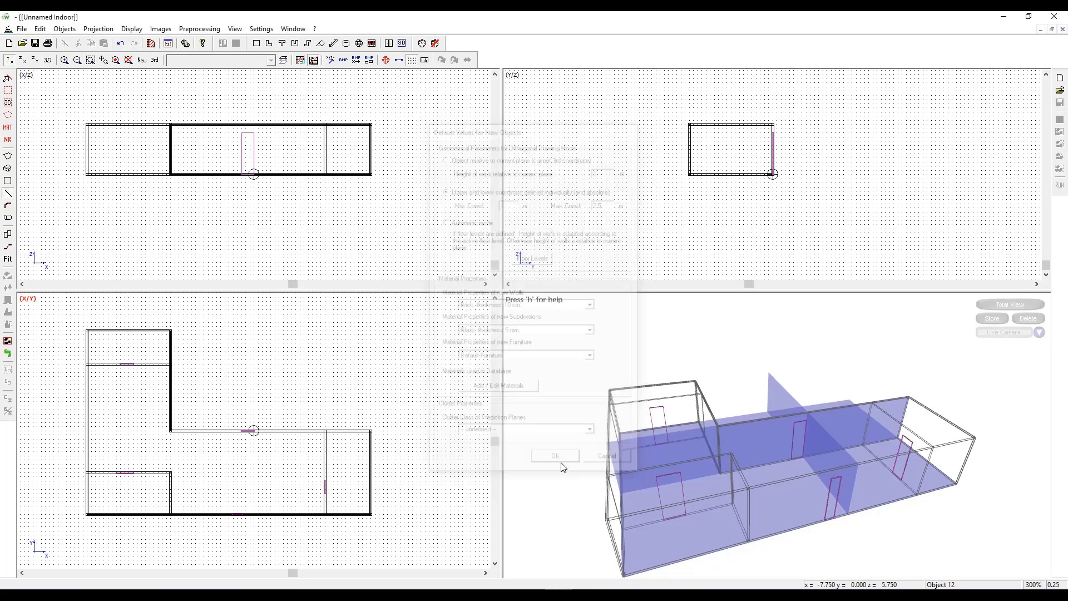
- Insert glass window subdivisions with individual material properties in the outer walls at y = 6, ending at x = -6.25, and at x = 7, ending at y = -3.5
click(8, 193)
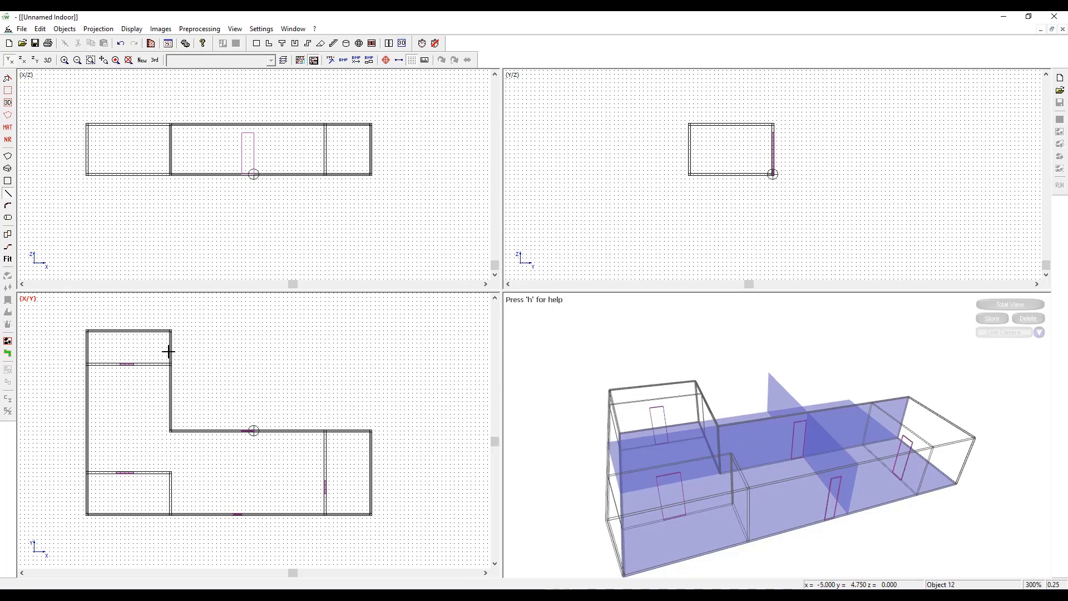
click(102, 330)
click(151, 330)
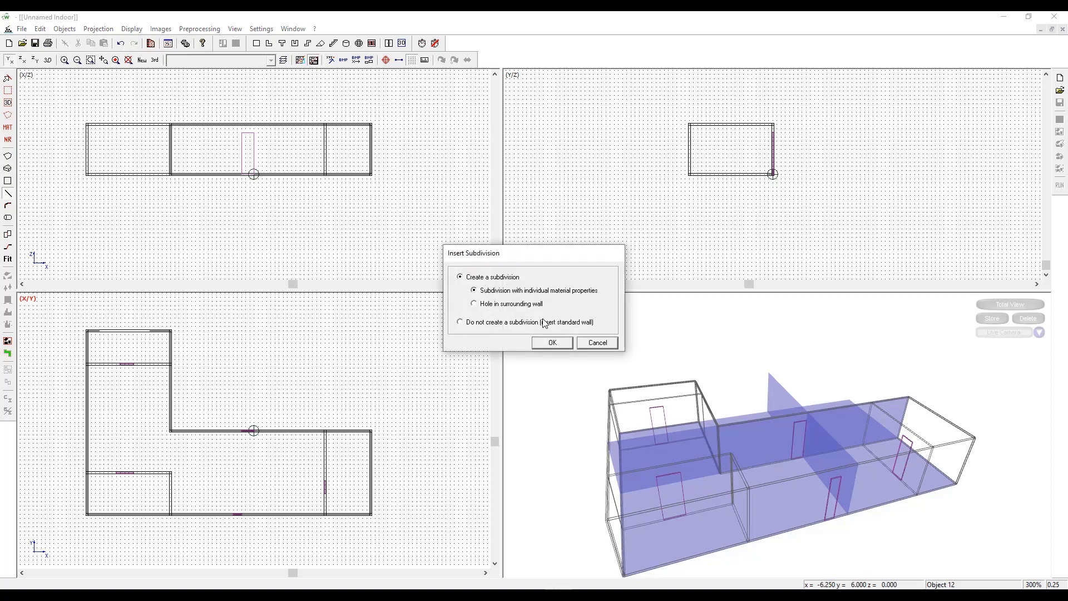
click(550, 342)
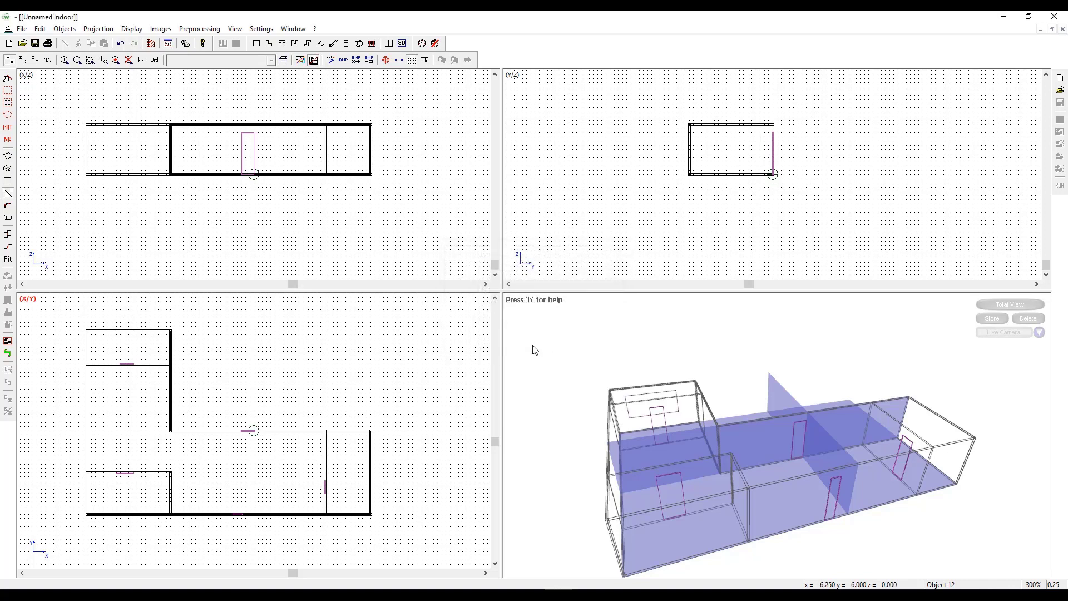
click(370, 445)
click(372, 489)
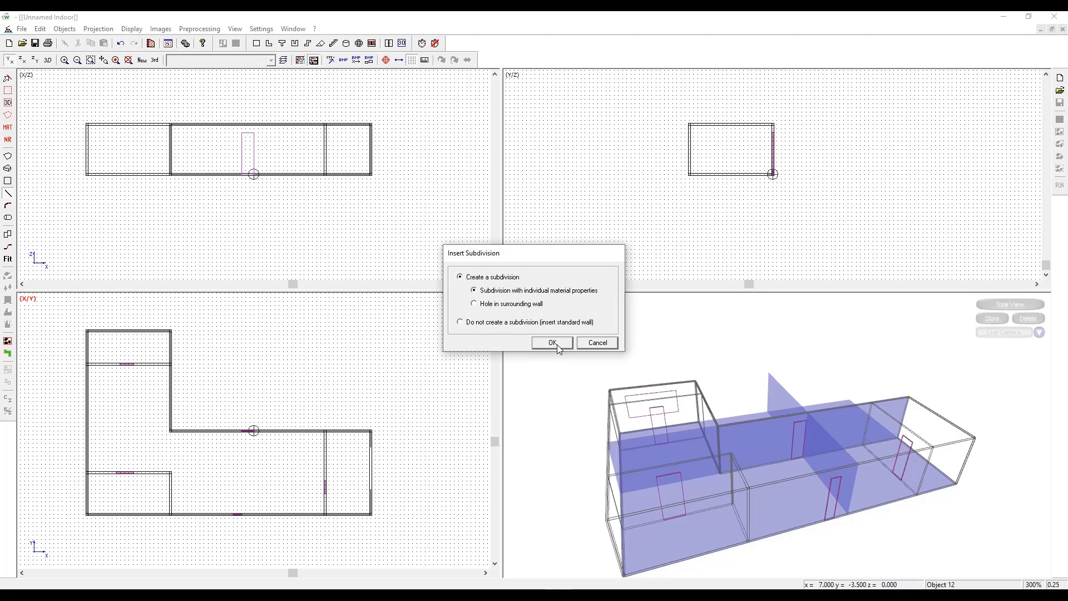
click(552, 343)
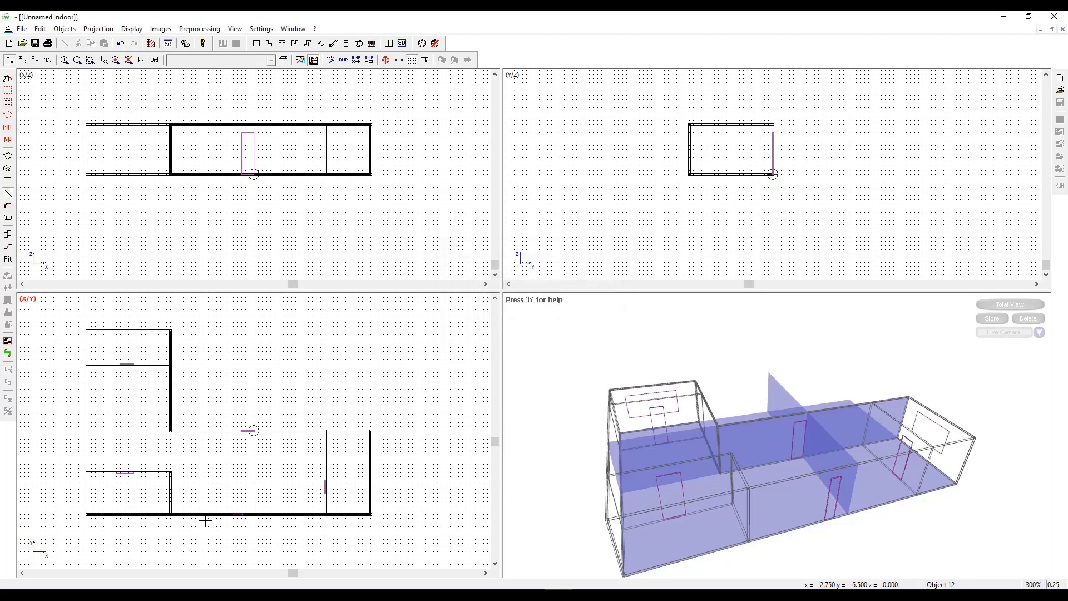
- Insert two window subdivisions in the outer wall at y = -5, either side of the door, ending at x = -2.75 and x = 2.25
click(183, 514)
click(206, 514)
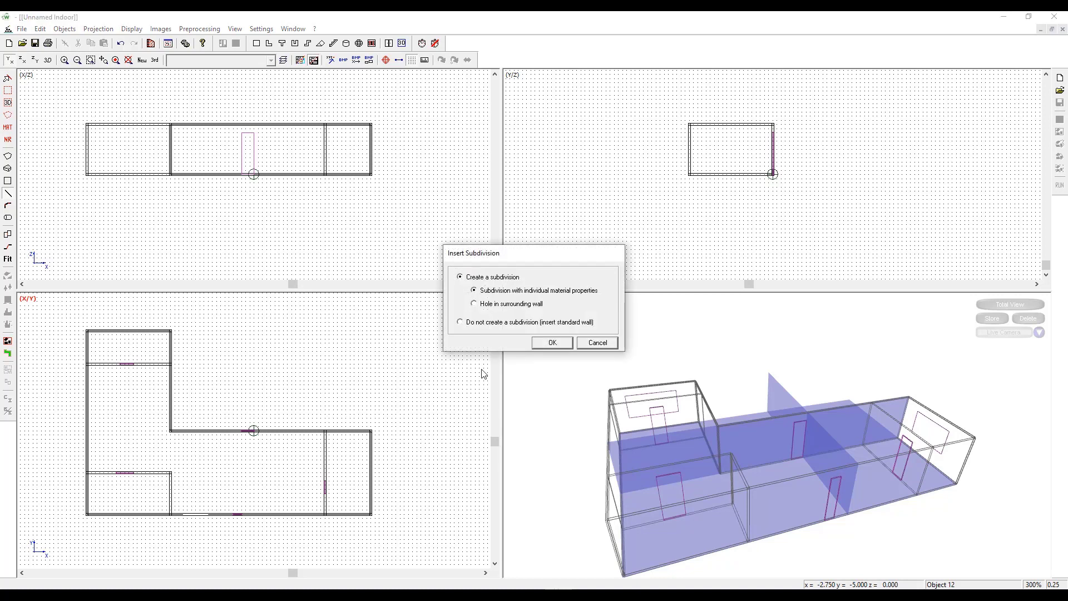
click(552, 343)
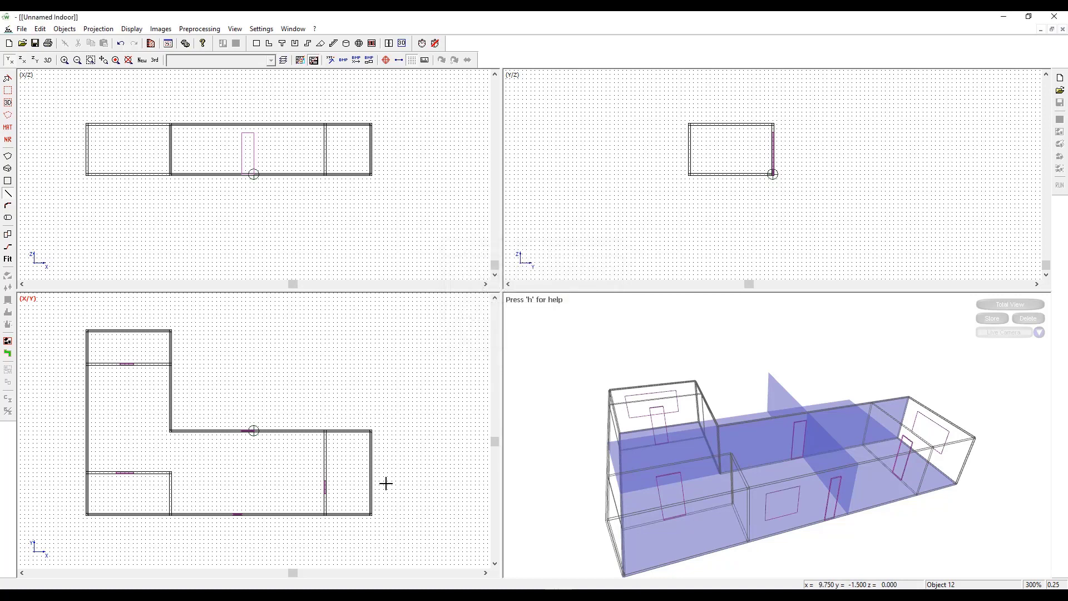
click(264, 513)
click(291, 514)
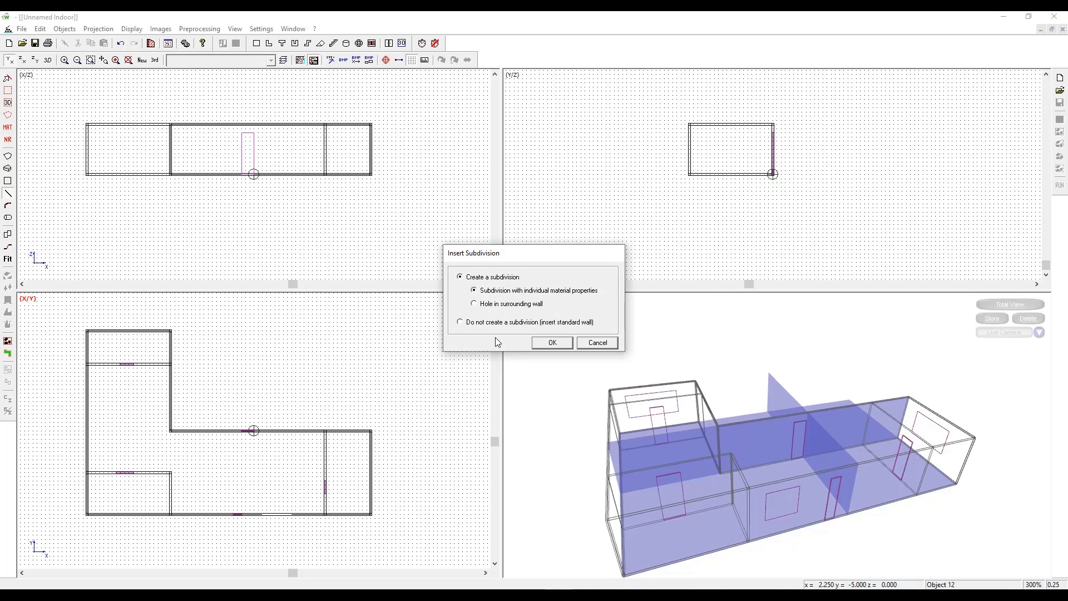
click(560, 344)
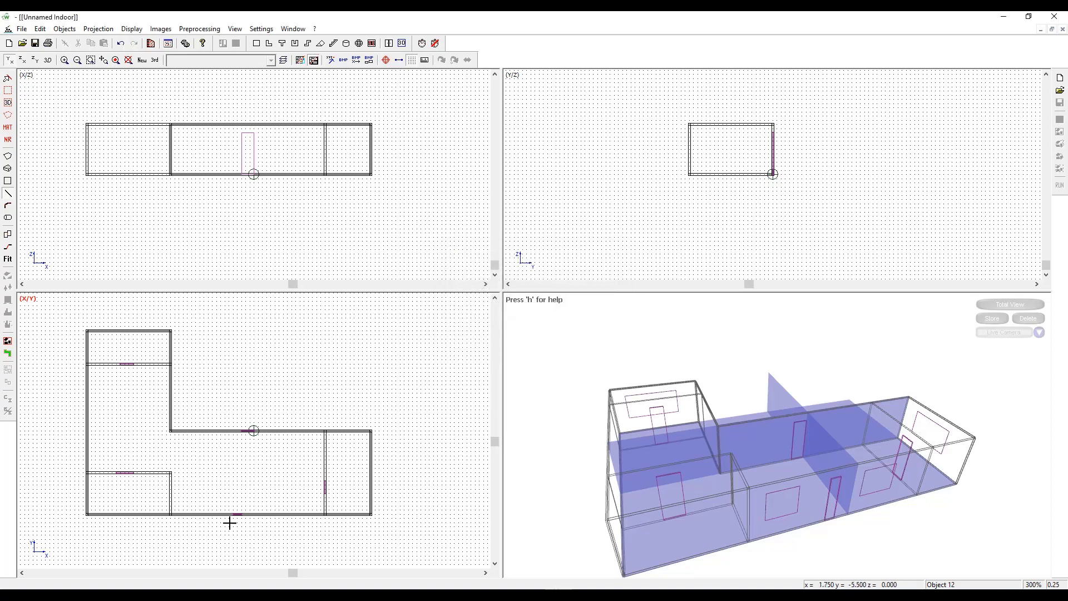
- Insert window subdivisions in the outer walls at y = -5, from x = -9 to -7, and at x = -10, ending at y = -1
click(104, 513)
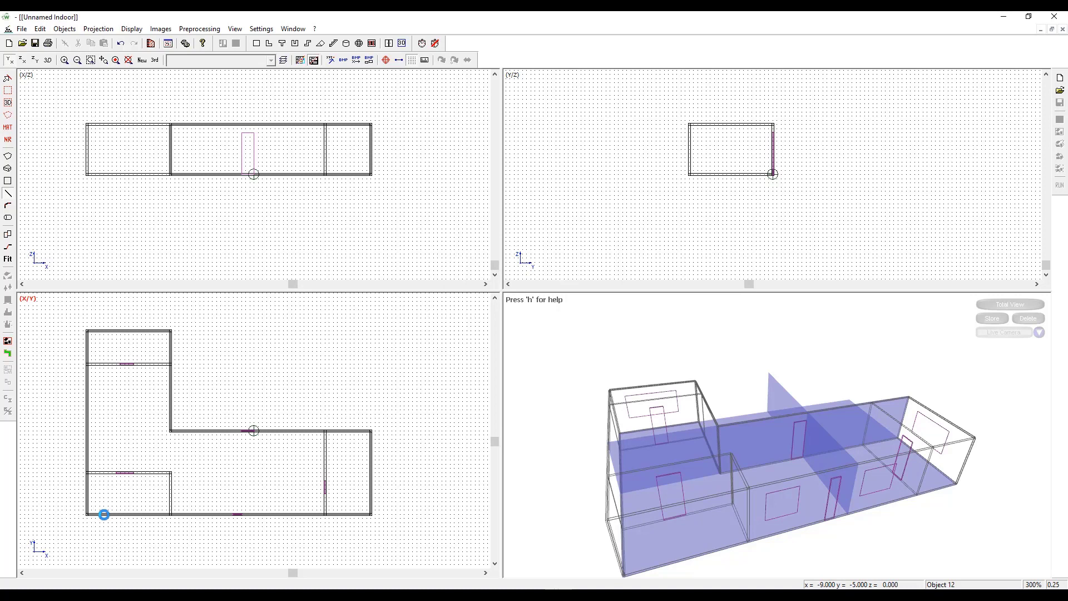
click(138, 513)
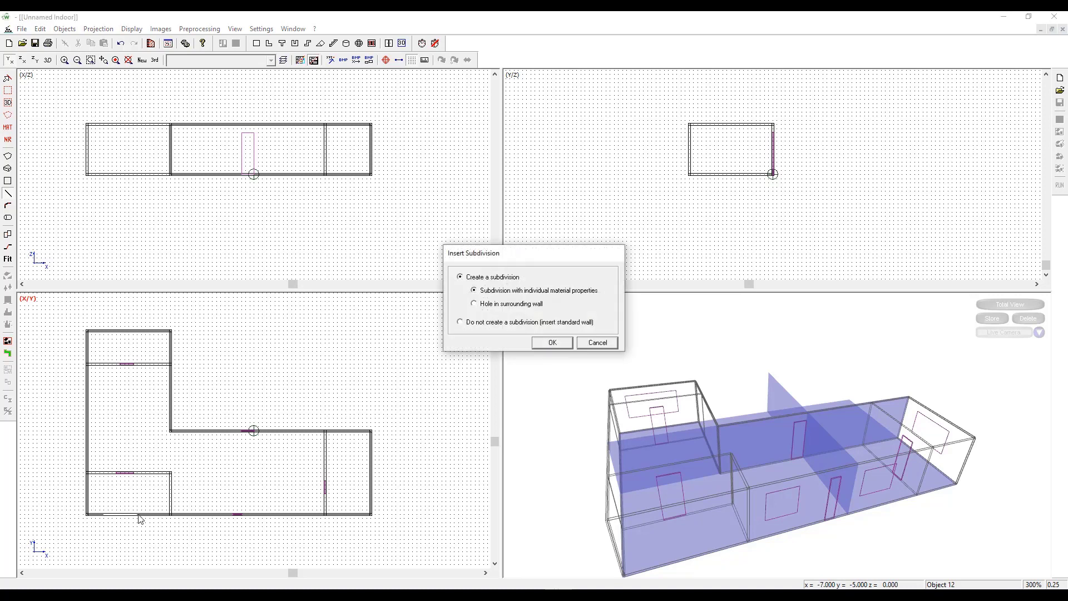
click(545, 344)
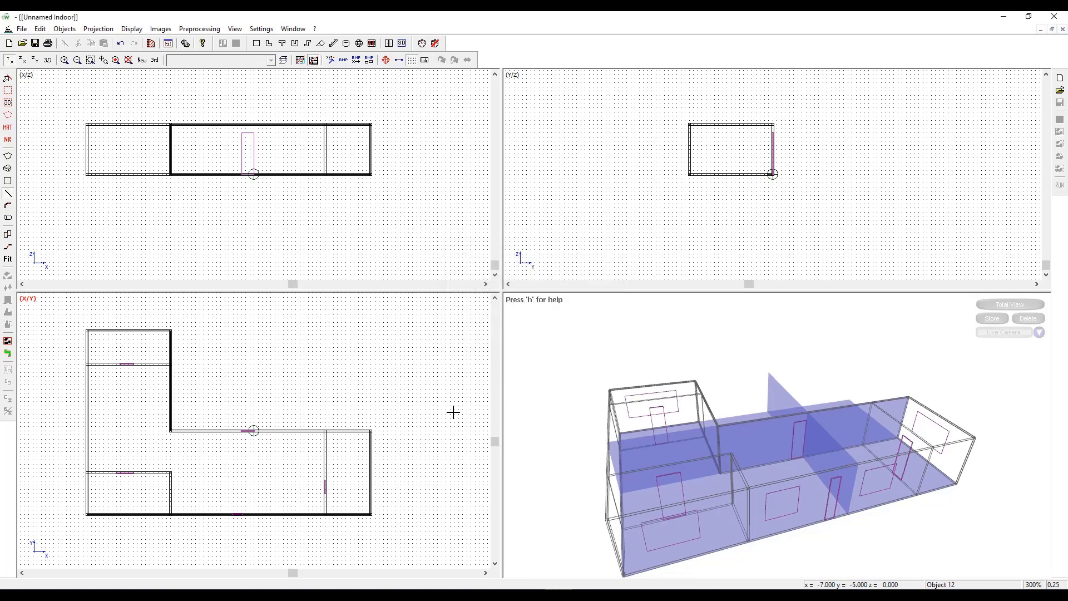
click(87, 396)
click(88, 446)
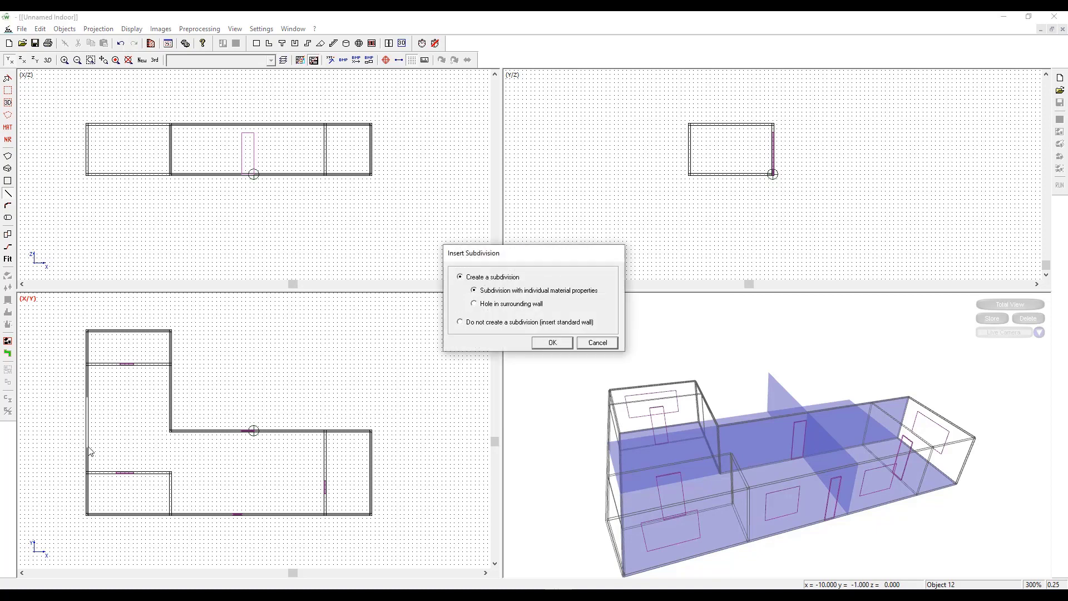
click(561, 342)
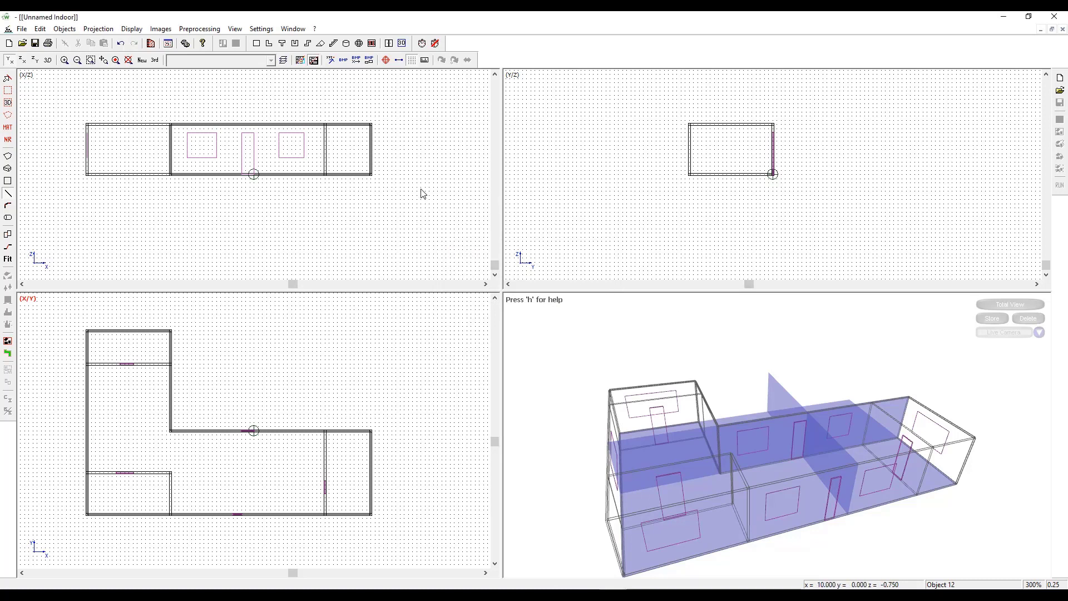
- Enable the Colorize Materials display option in the local settings and check the building in 3D
click(266, 29)
click(277, 59)
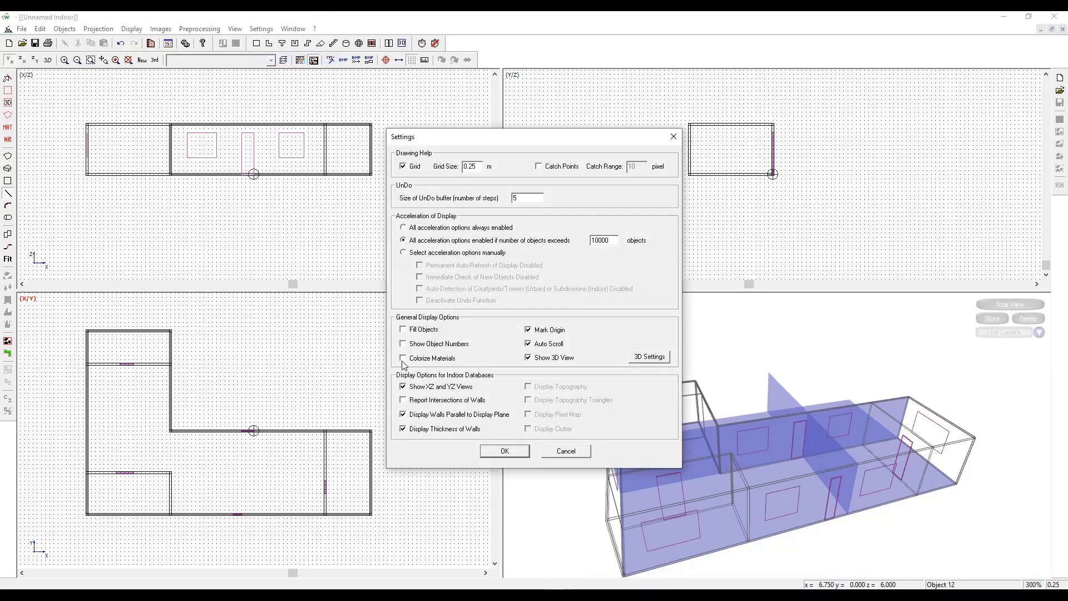
click(505, 451)
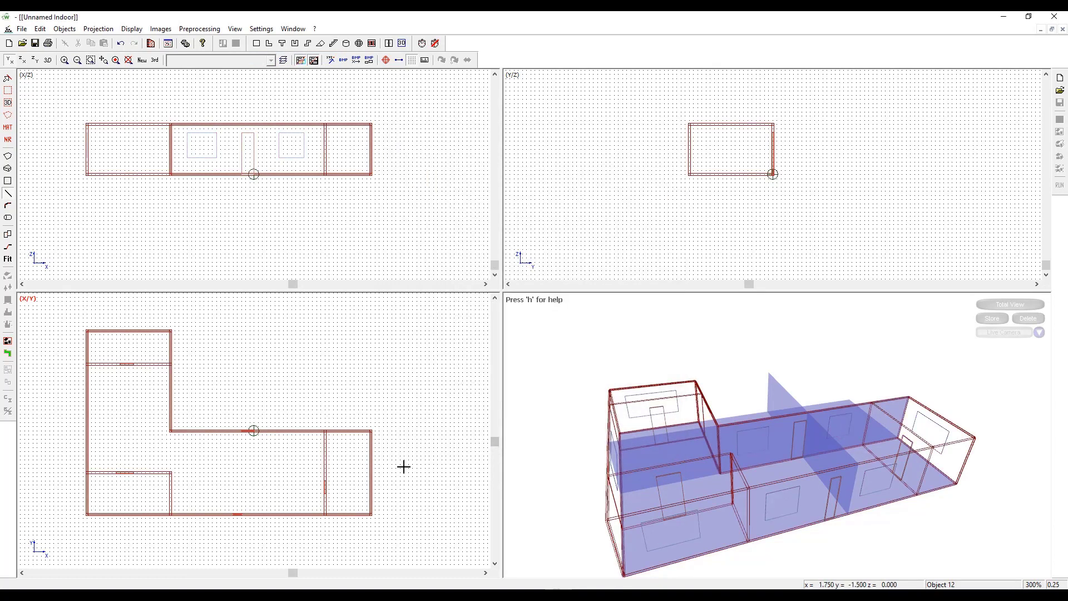
mouse_move(731, 500)
mouse_down()
mouse_move(723, 482)
mouse_move(676, 479)
mouse_move(744, 493)
mouse_up()
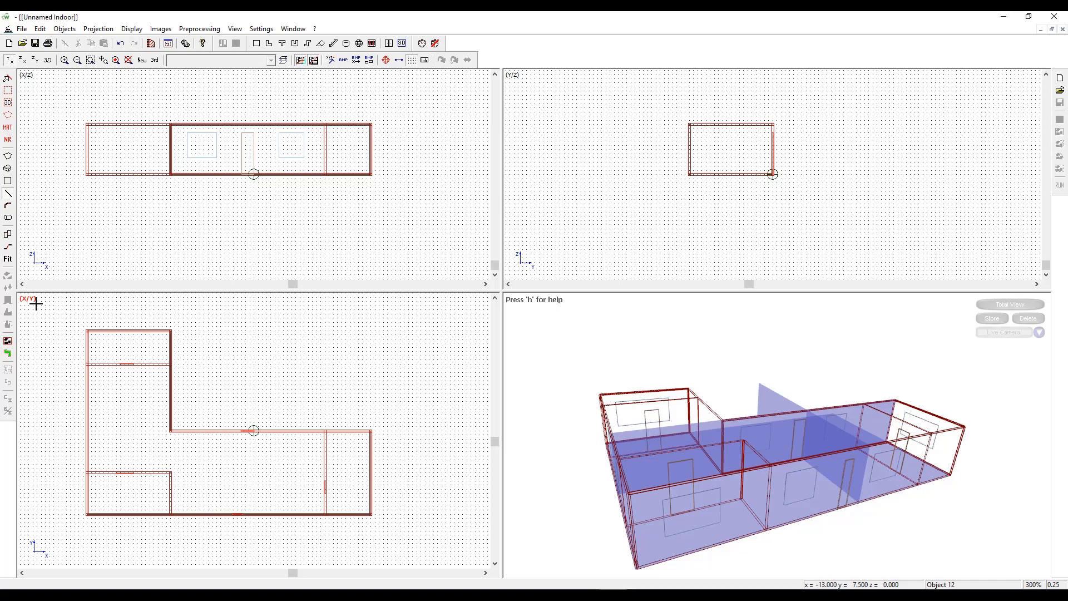
- Set the default material of new walls to Concrete with 20 cm thickness
click(155, 60)
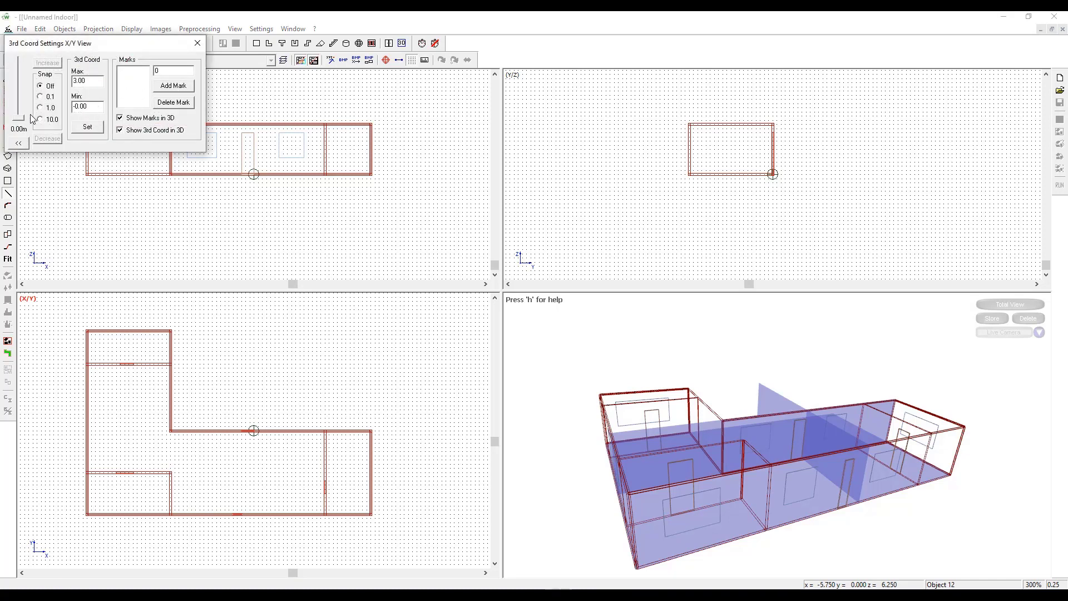
click(198, 43)
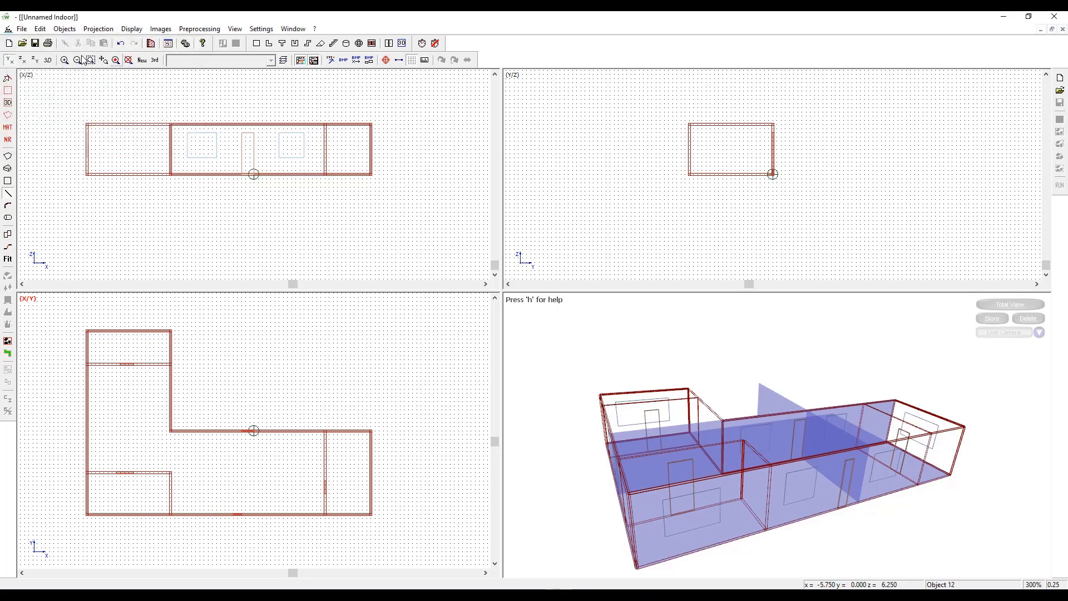
click(44, 30)
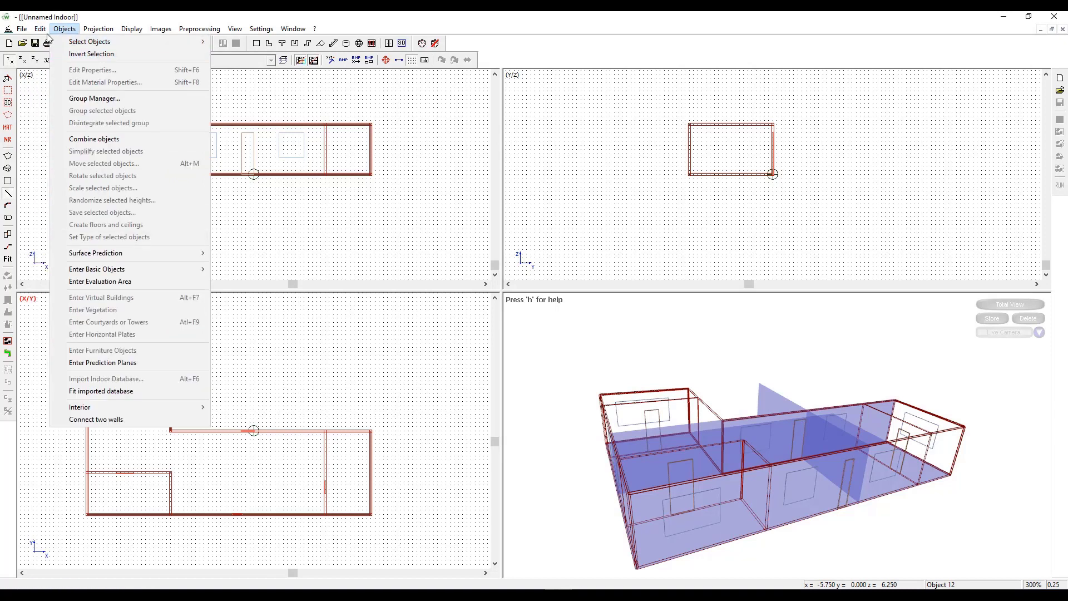
click(96, 334)
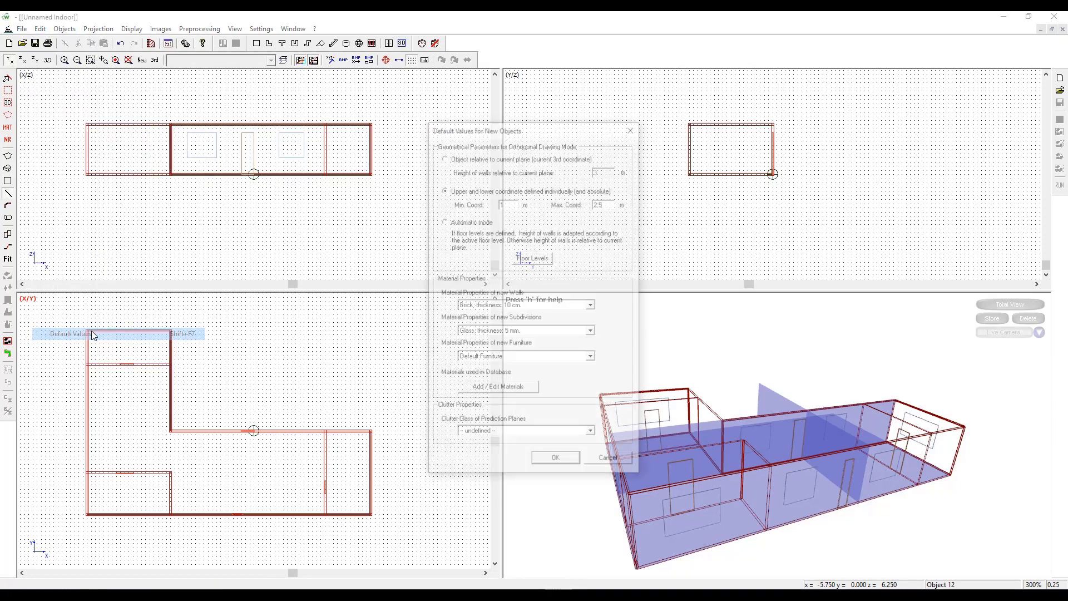
click(593, 306)
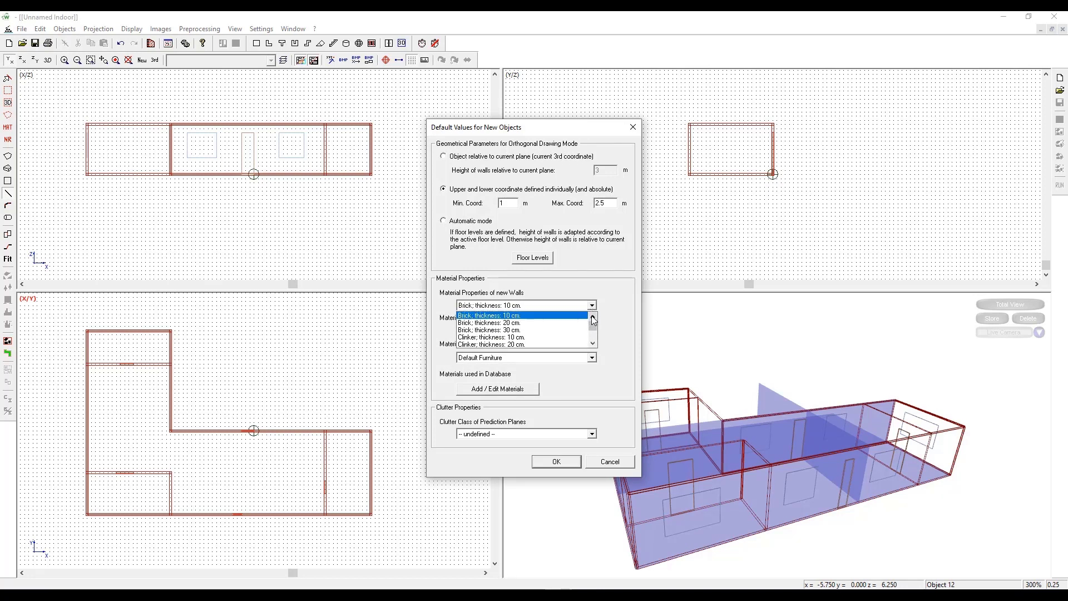
click(592, 344)
click(592, 344)
click(592, 344)
click(593, 344)
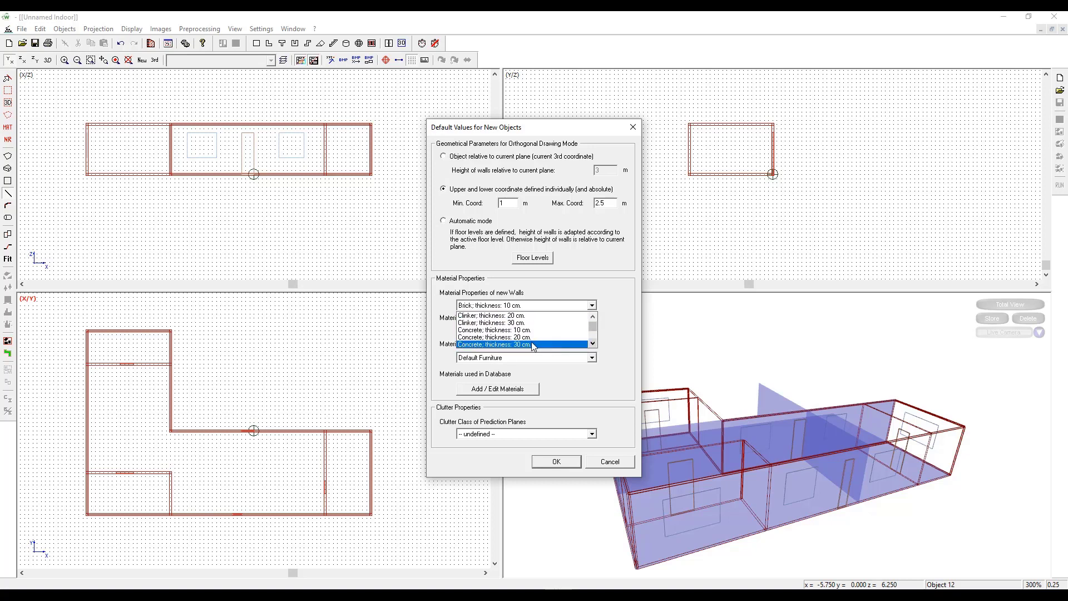
click(526, 337)
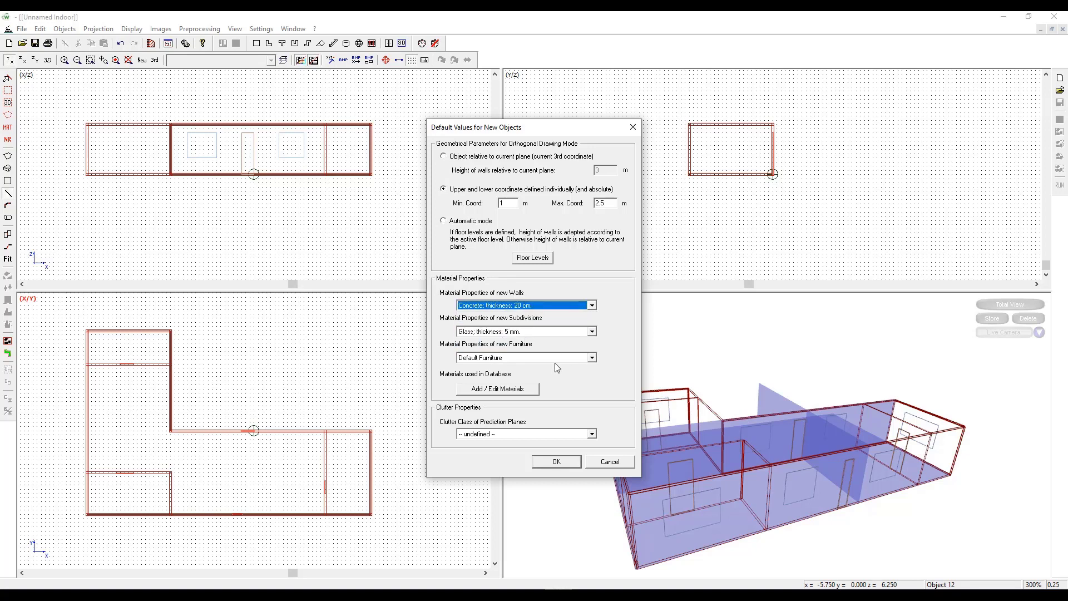
click(556, 462)
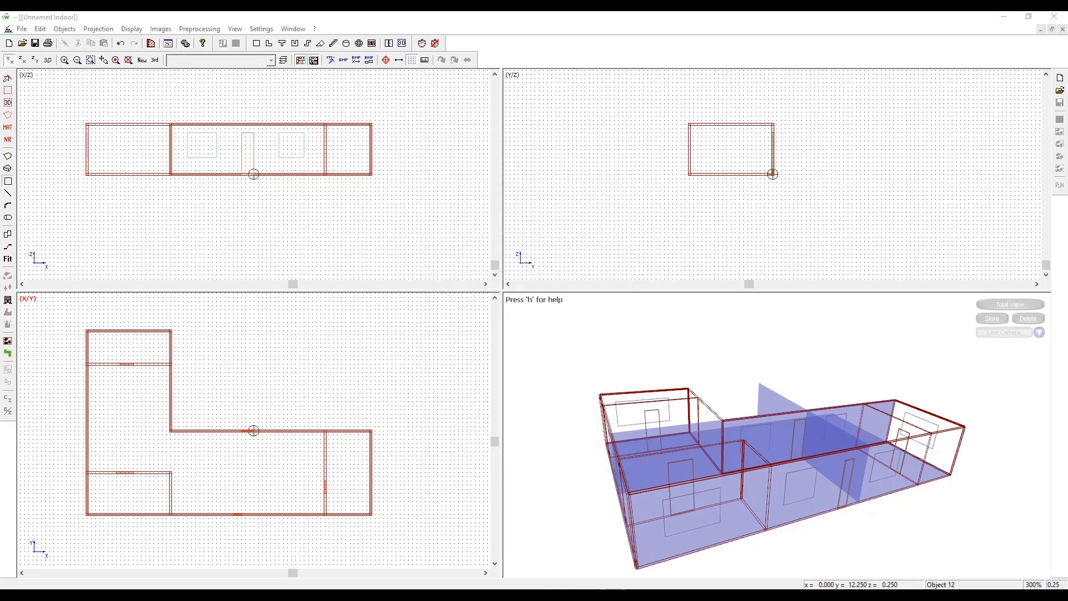
- Draw a horizontal rectangular concrete ground plate under the building in the X/Y view, extending slightly beyond the outer walls on all sides
click(8, 184)
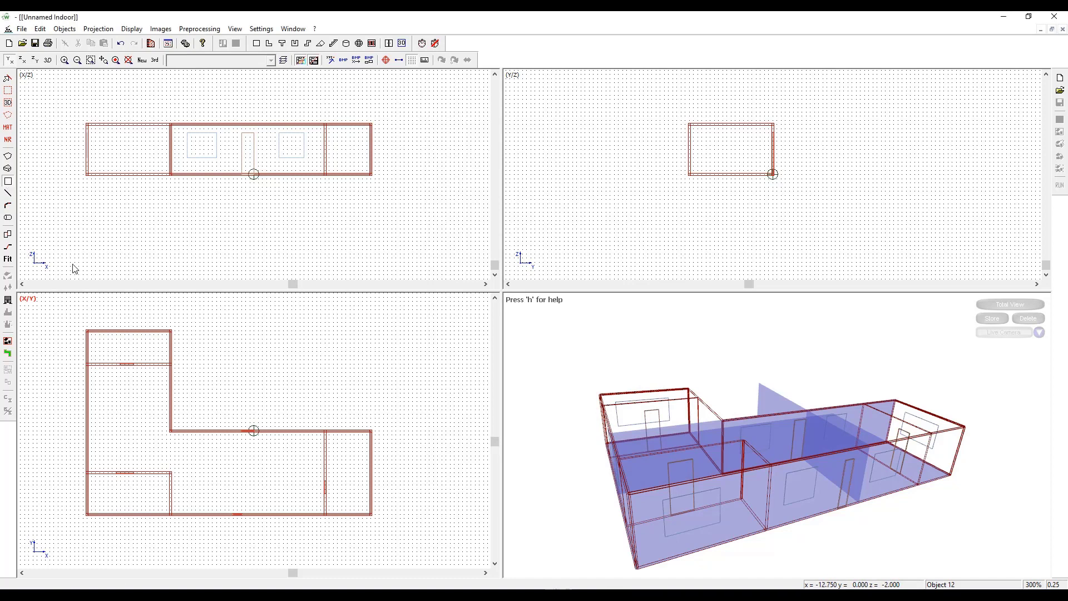
click(75, 321)
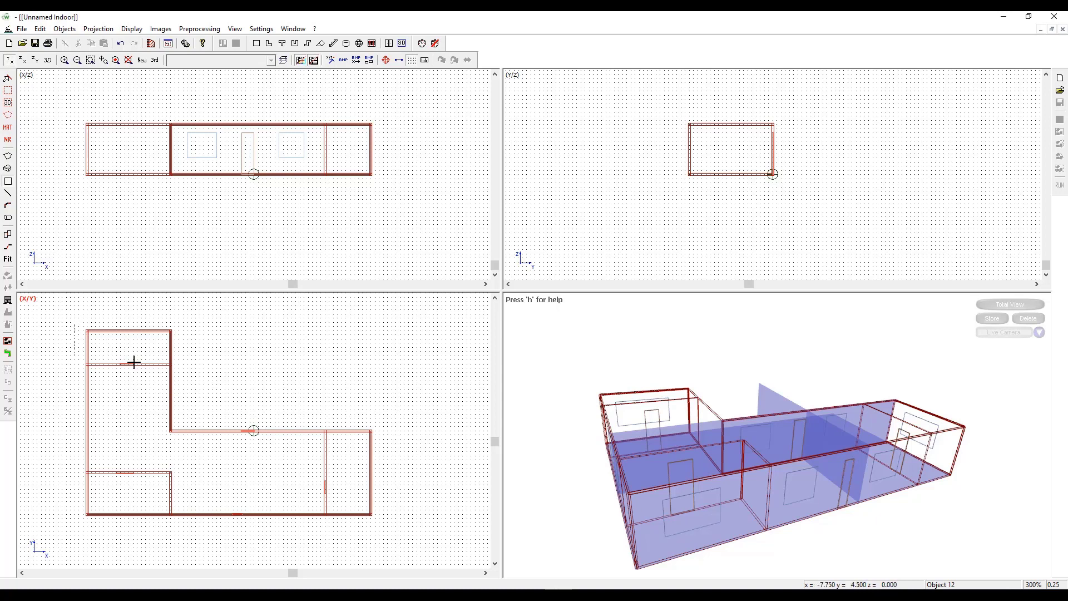
click(380, 525)
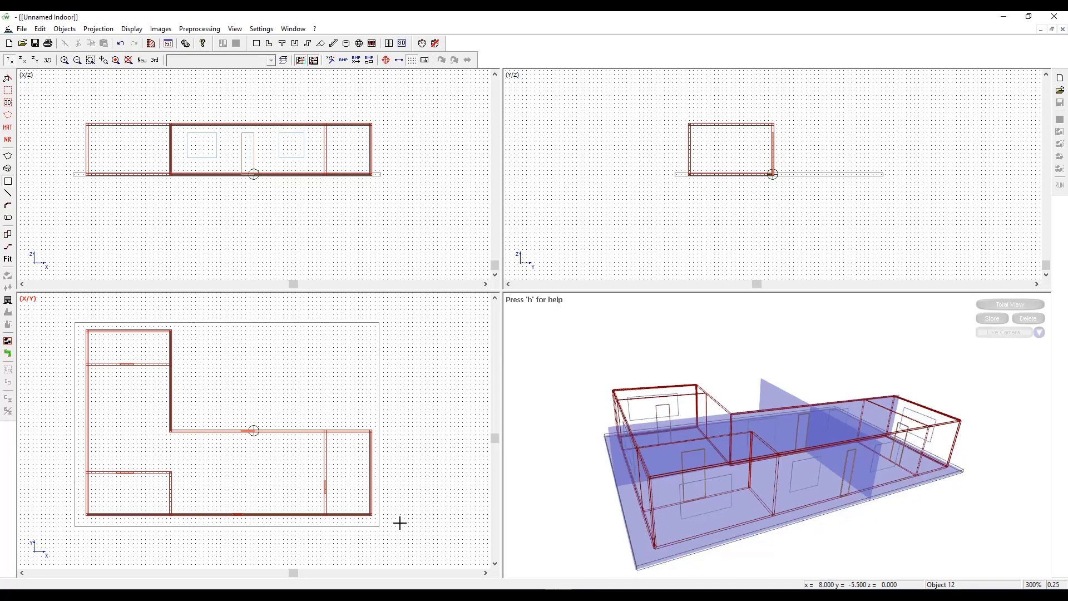
drag(634, 520, 793, 491)
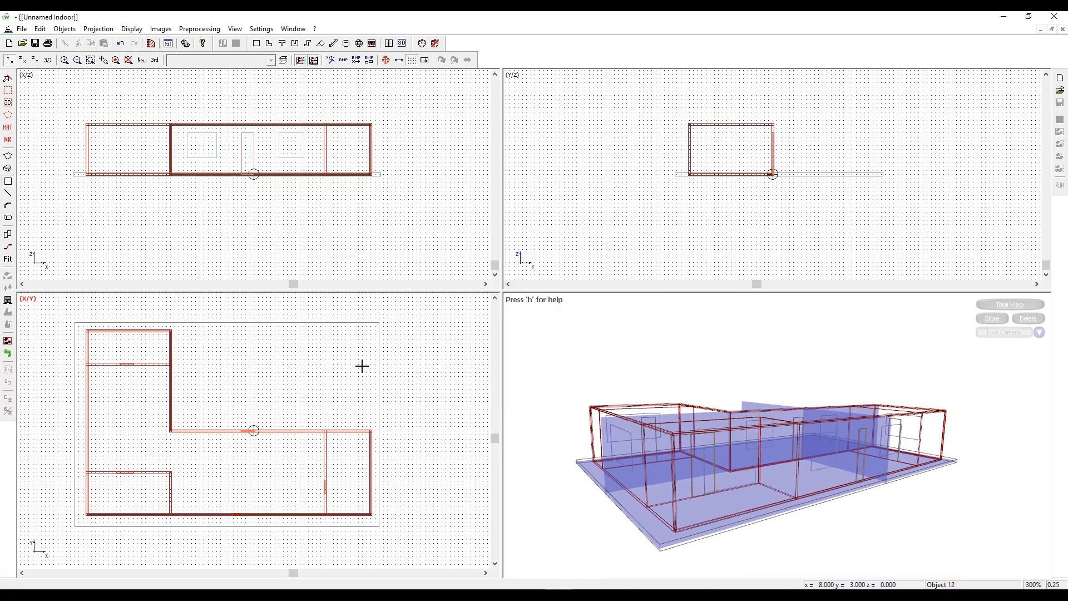
- Enable the Fill Objects display option in the local settings and inspect the filled building in 3D
click(261, 29)
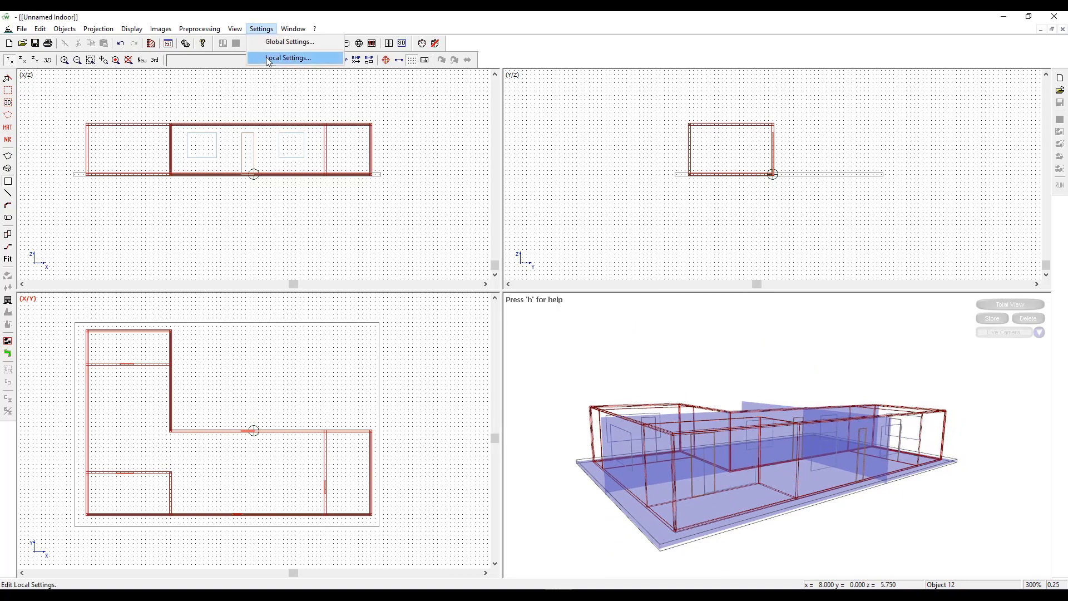
click(269, 57)
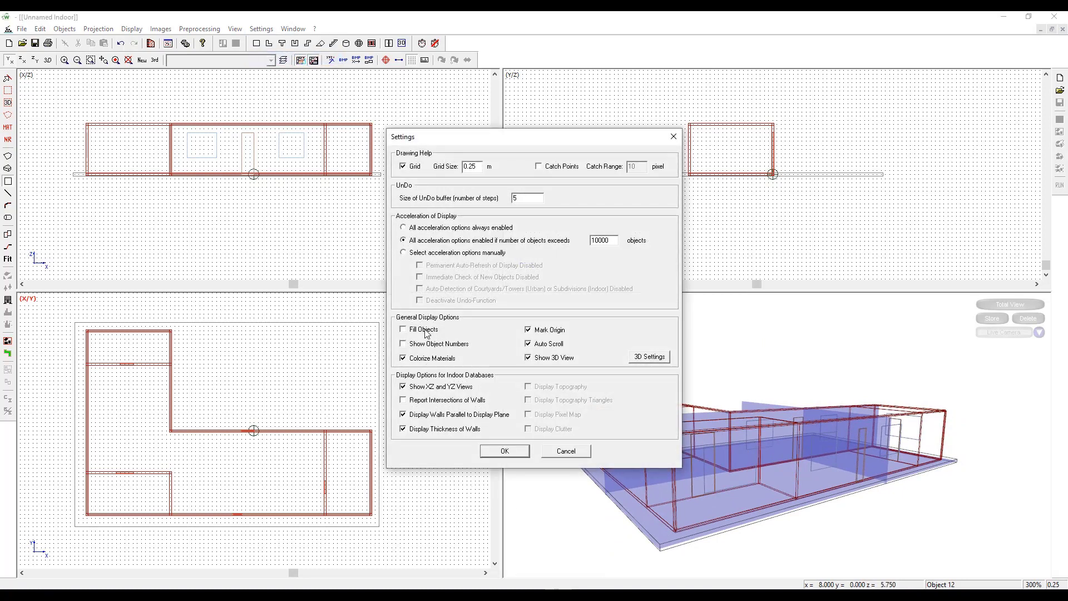
click(484, 448)
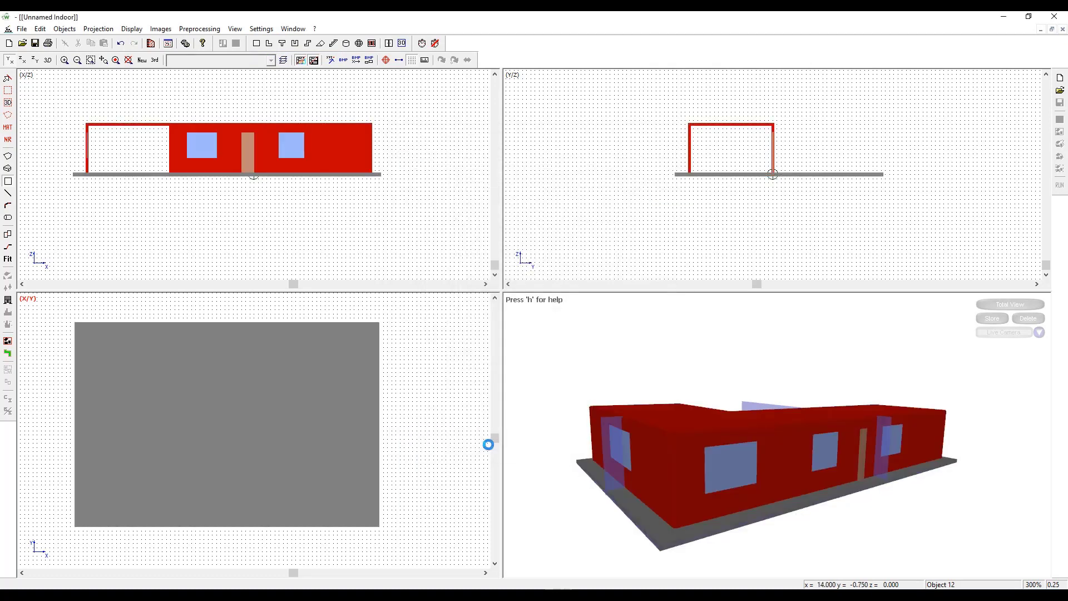
drag(689, 420, 771, 443)
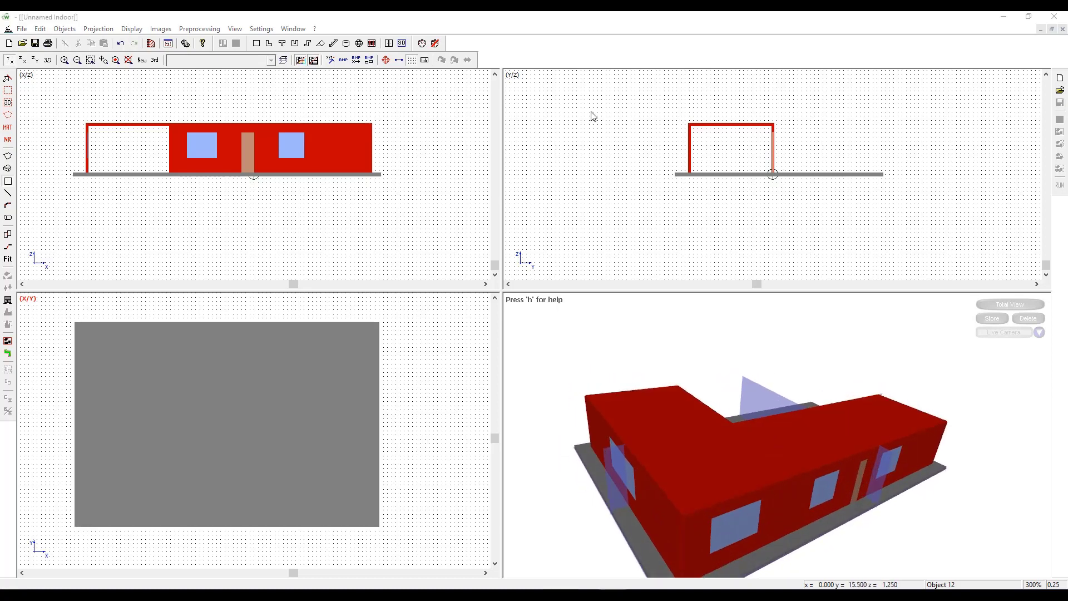
- Disable the Fill Objects display option in the local settings
click(271, 32)
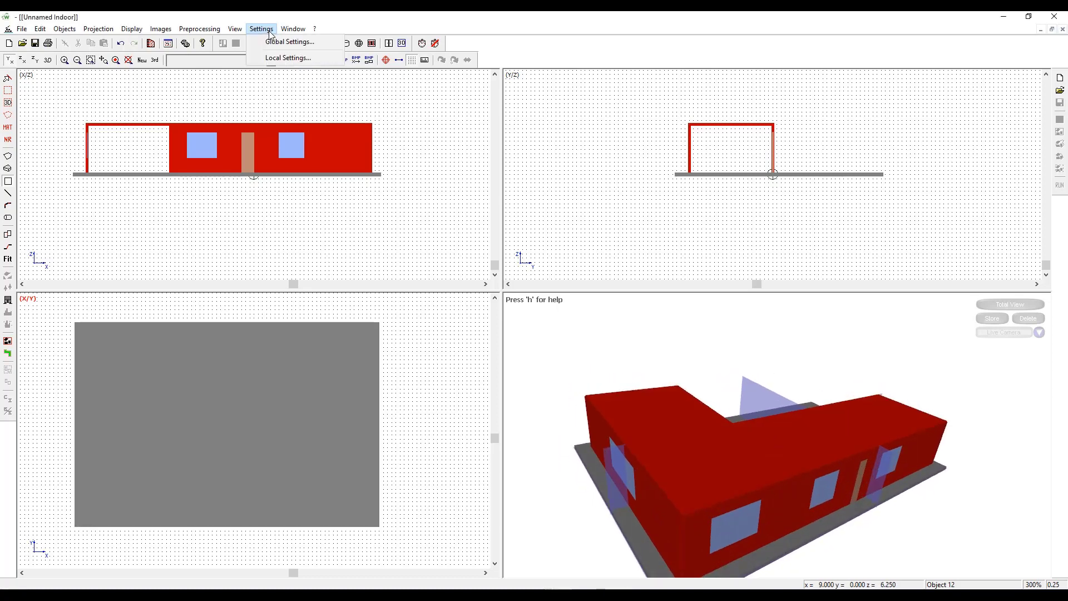
click(281, 59)
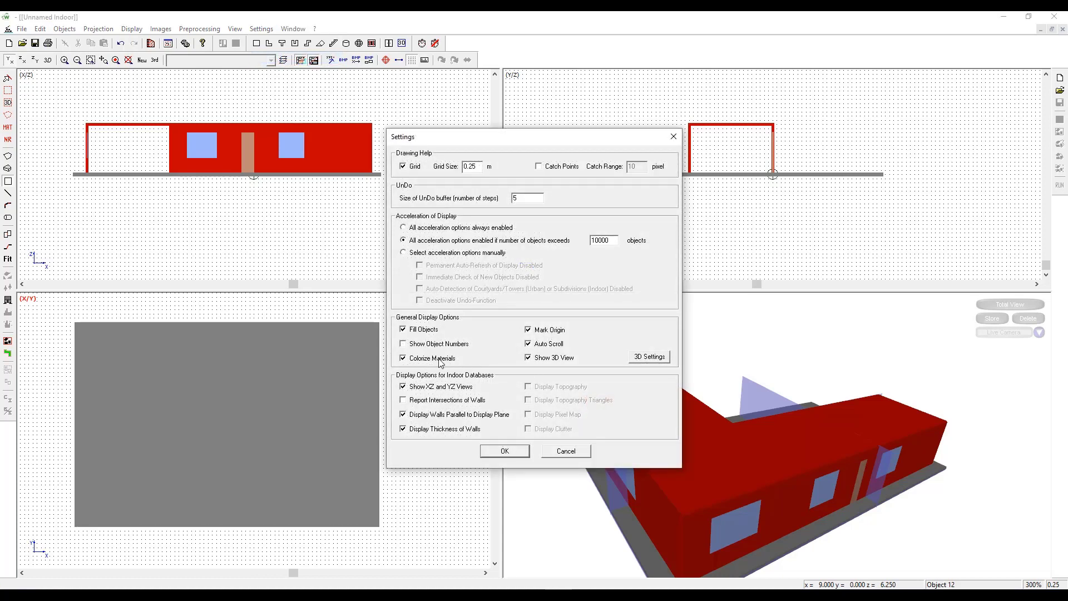
click(404, 330)
click(505, 451)
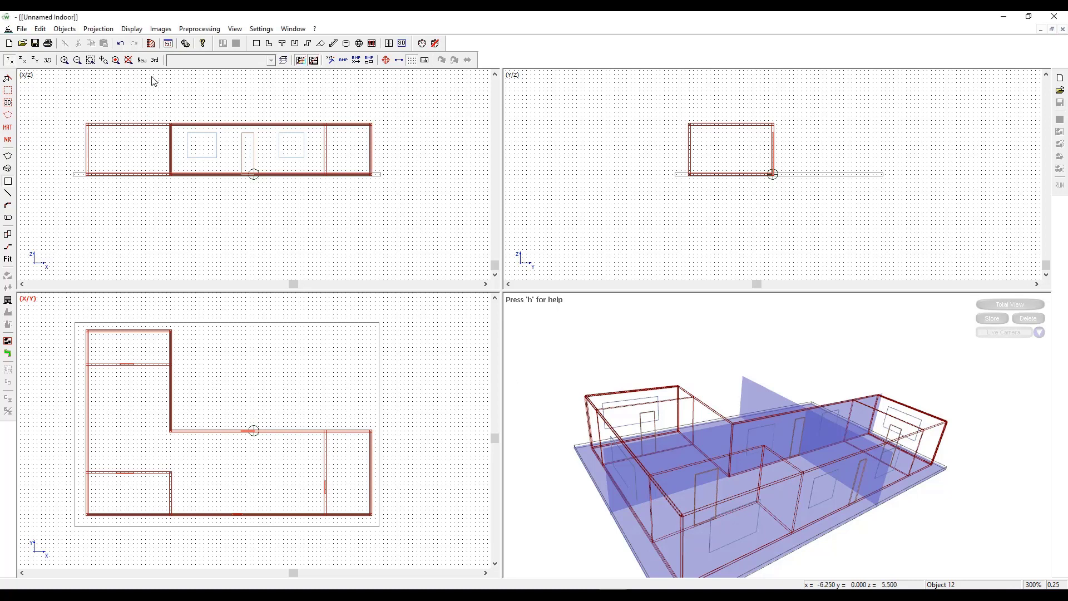
- Set the X/Y view's third coordinate to 0.2 m, using a snap of 0.1
click(155, 59)
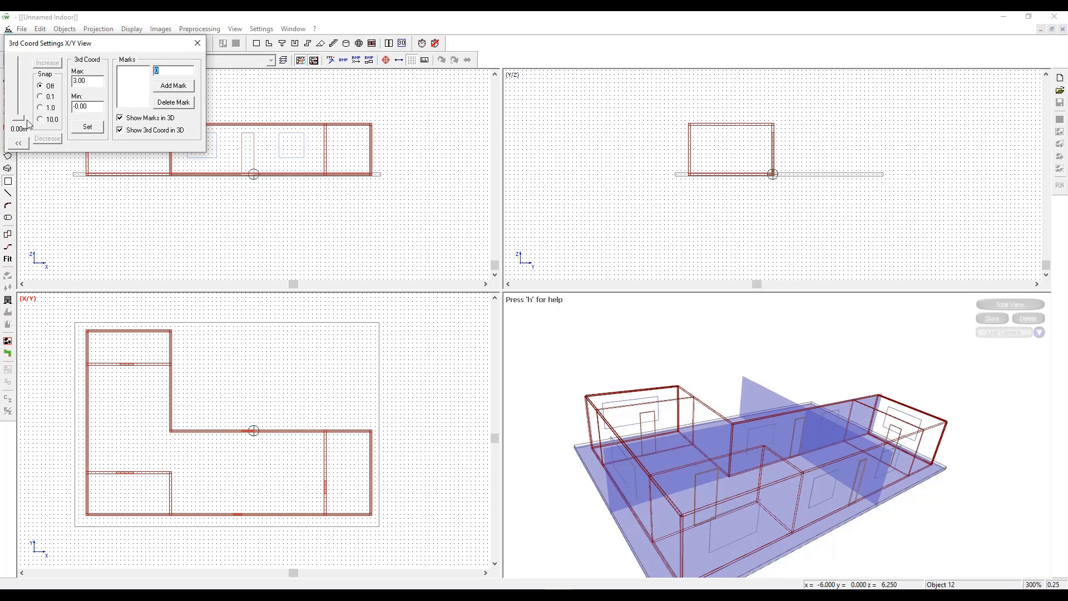
click(41, 97)
click(52, 64)
click(52, 65)
click(52, 64)
click(51, 65)
click(52, 64)
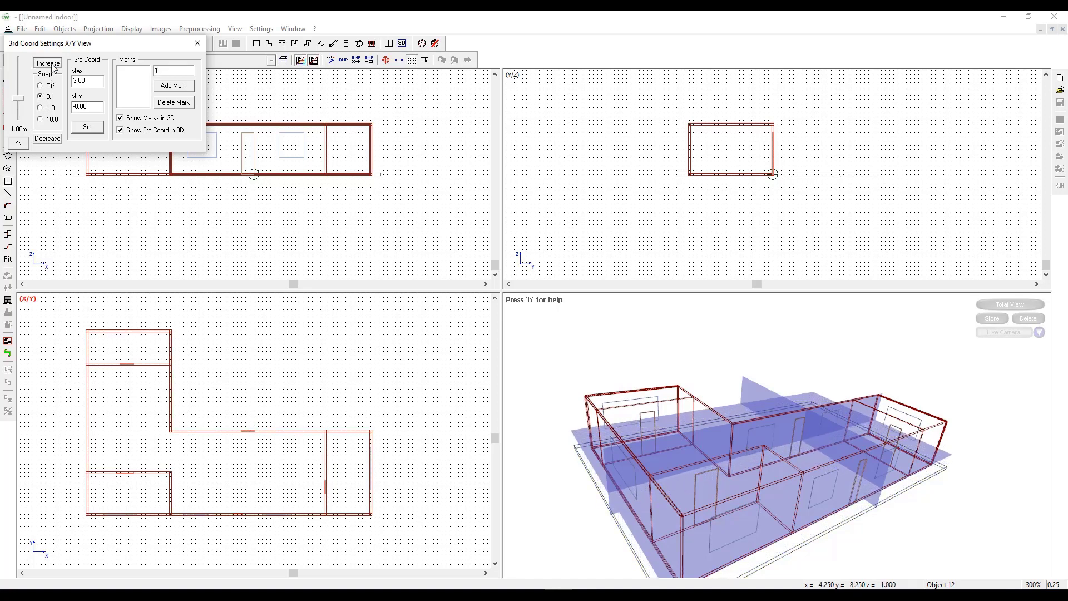
click(51, 65)
click(52, 64)
click(52, 64)
click(51, 64)
click(56, 140)
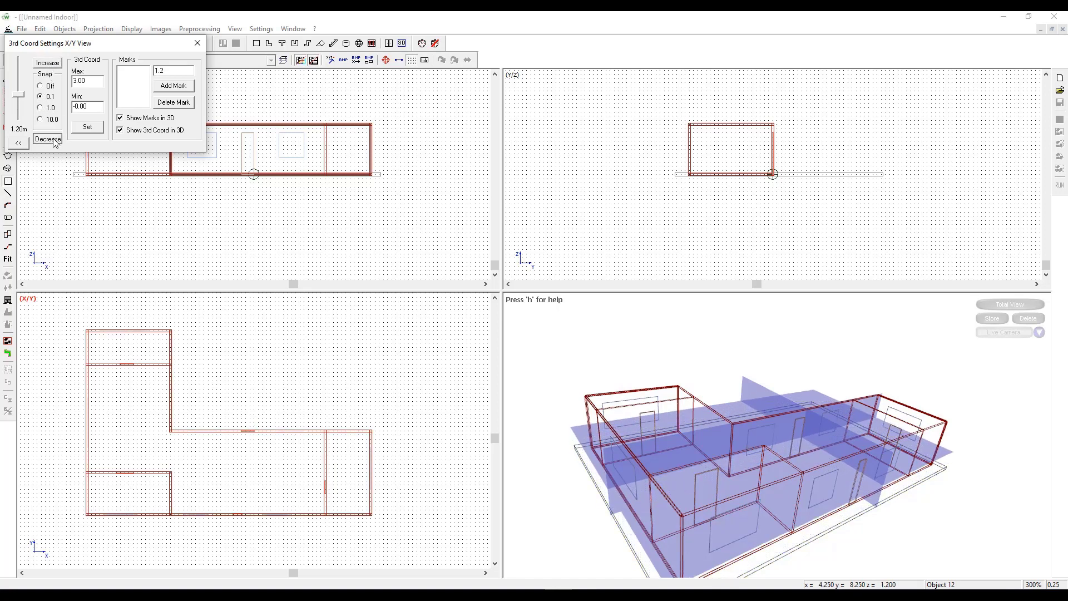
click(56, 140)
click(56, 140)
click(56, 140)
click(56, 140)
click(56, 140)
click(55, 140)
click(56, 140)
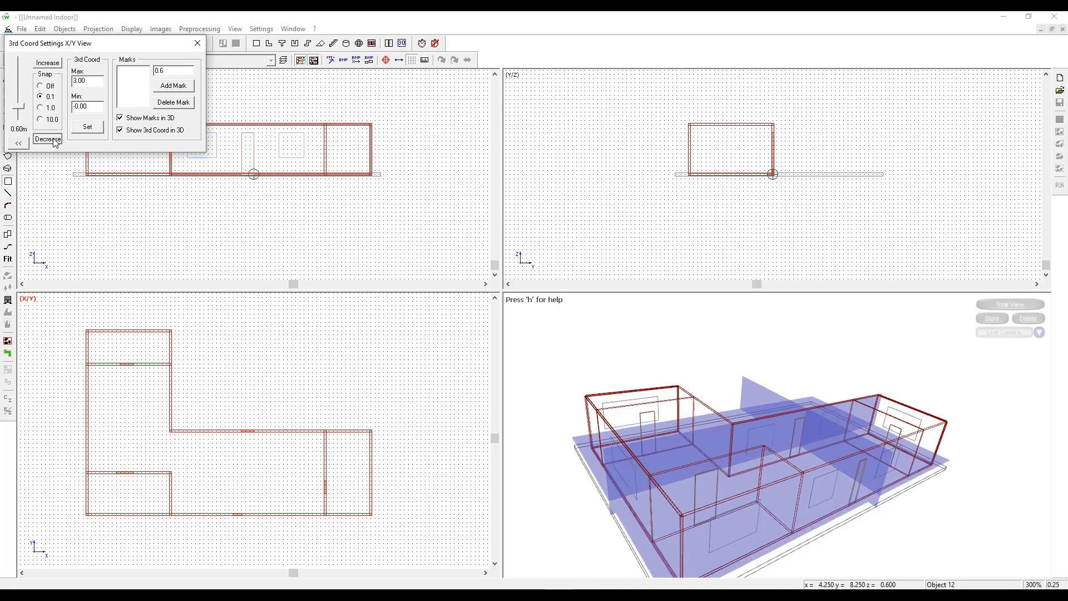
click(56, 139)
click(55, 140)
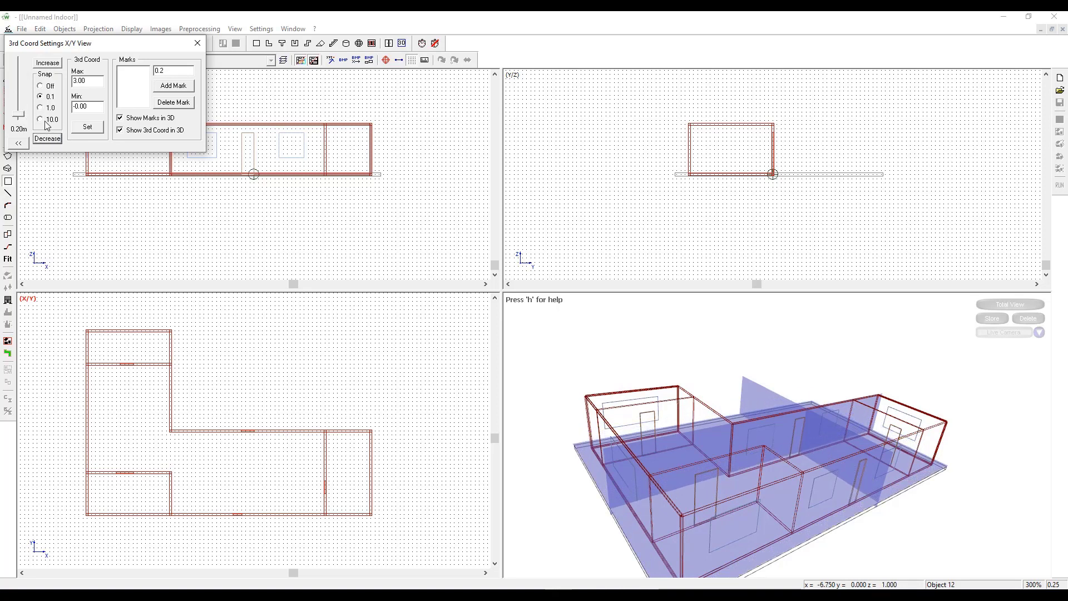
click(200, 44)
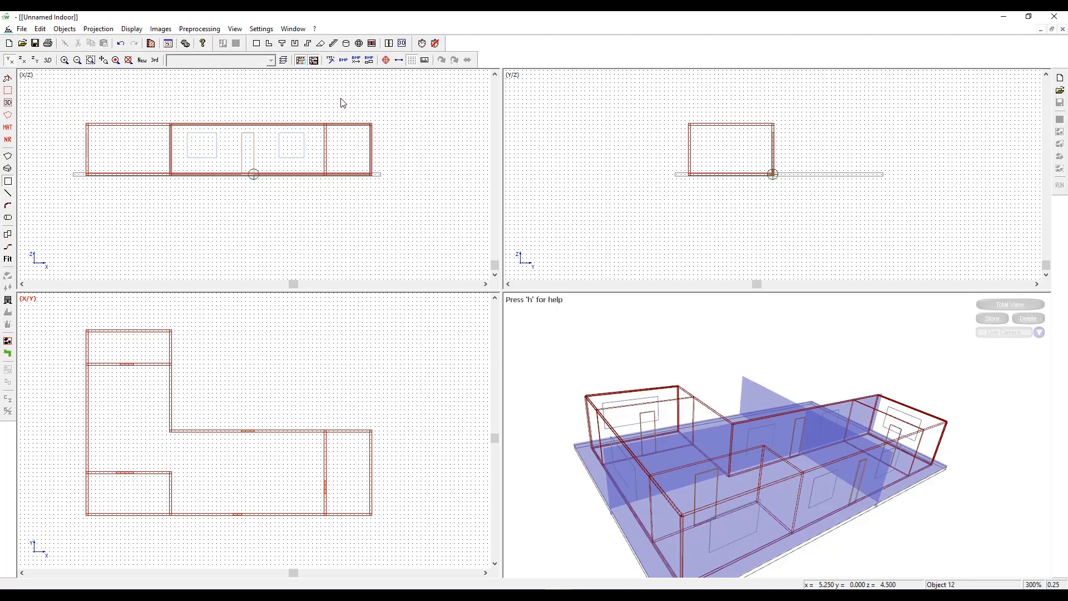
- Open the indoor furnishing settings and review the preset dimensions for the cupboard, normal bed, king-size bed, table and chair
click(389, 44)
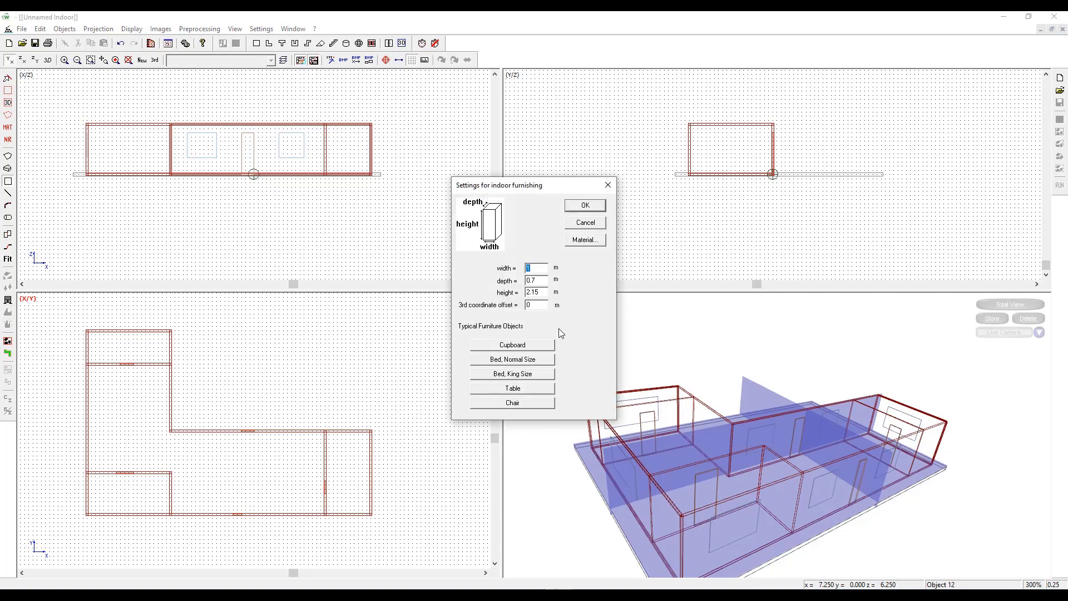
click(516, 346)
click(517, 360)
click(515, 377)
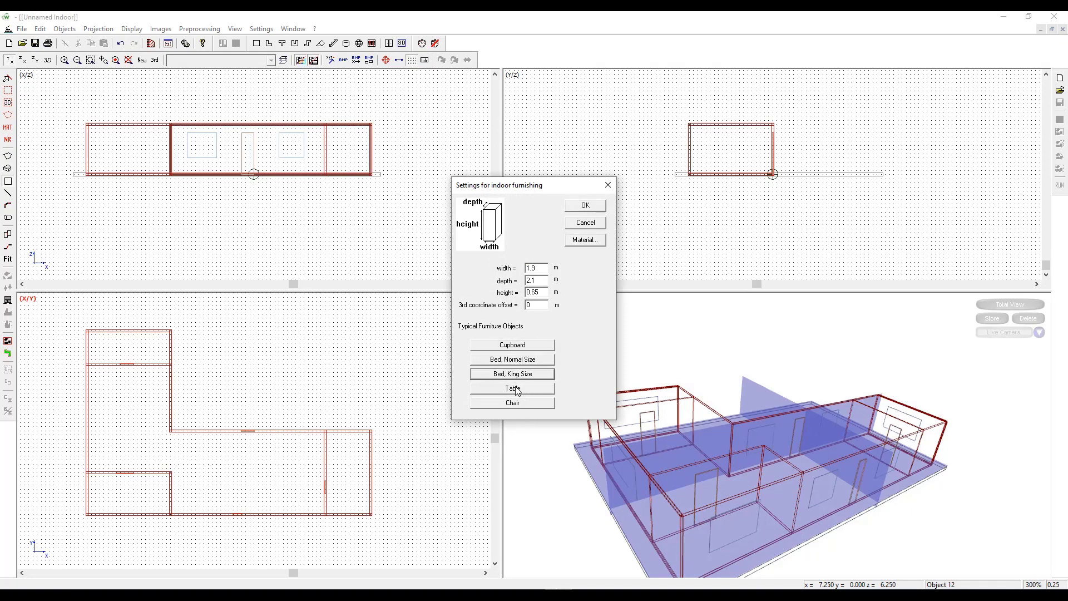
click(518, 388)
click(519, 403)
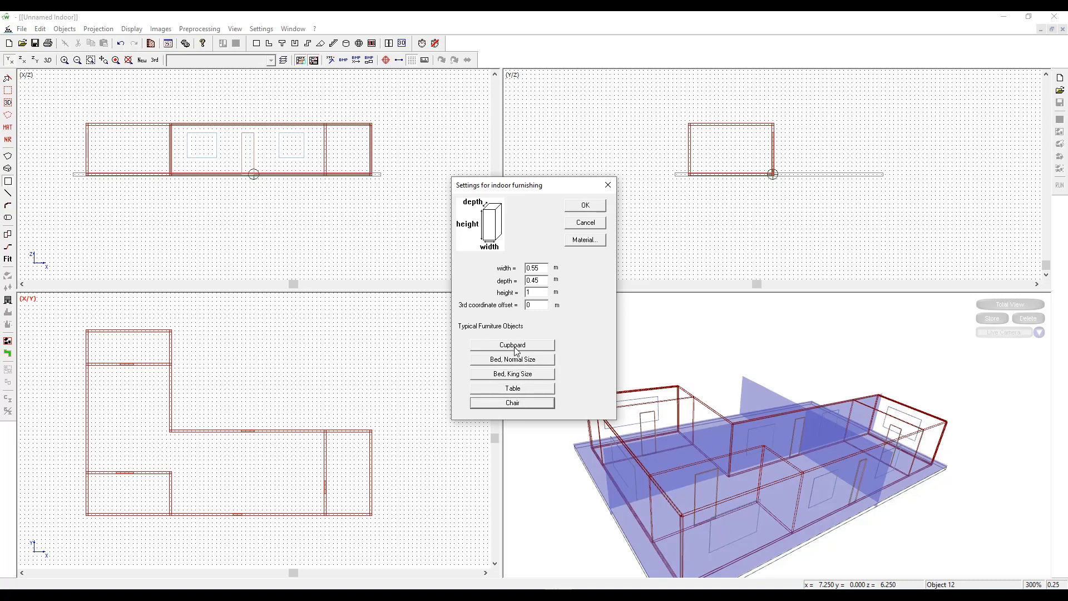
- Place a 1 x 0.7 x 2.15 m cupboard of Default Furniture material in the upper wing's middle room, near its right wall
click(517, 350)
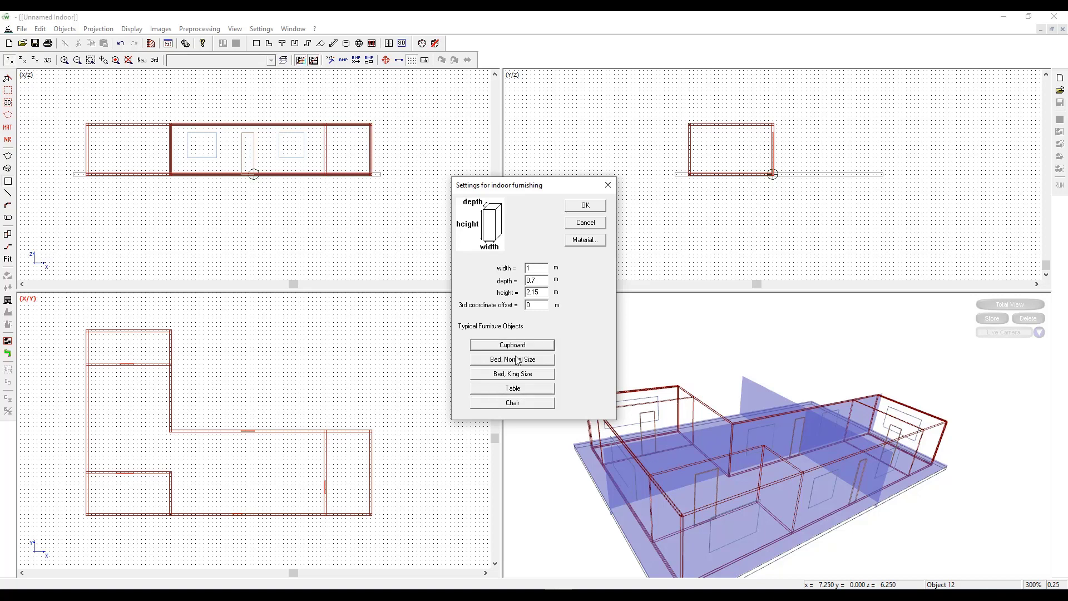
click(580, 245)
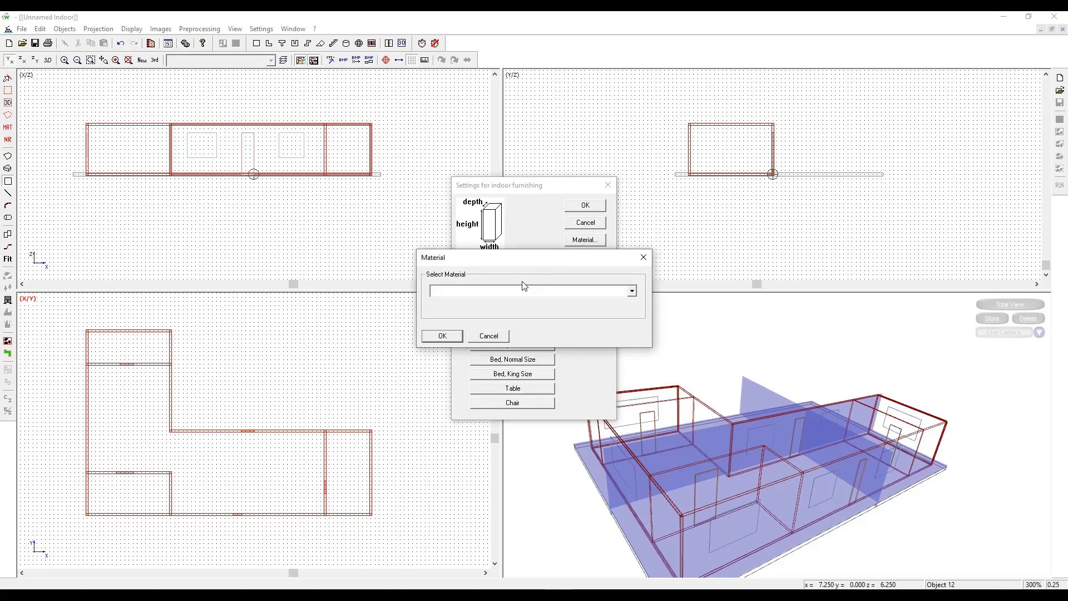
click(516, 291)
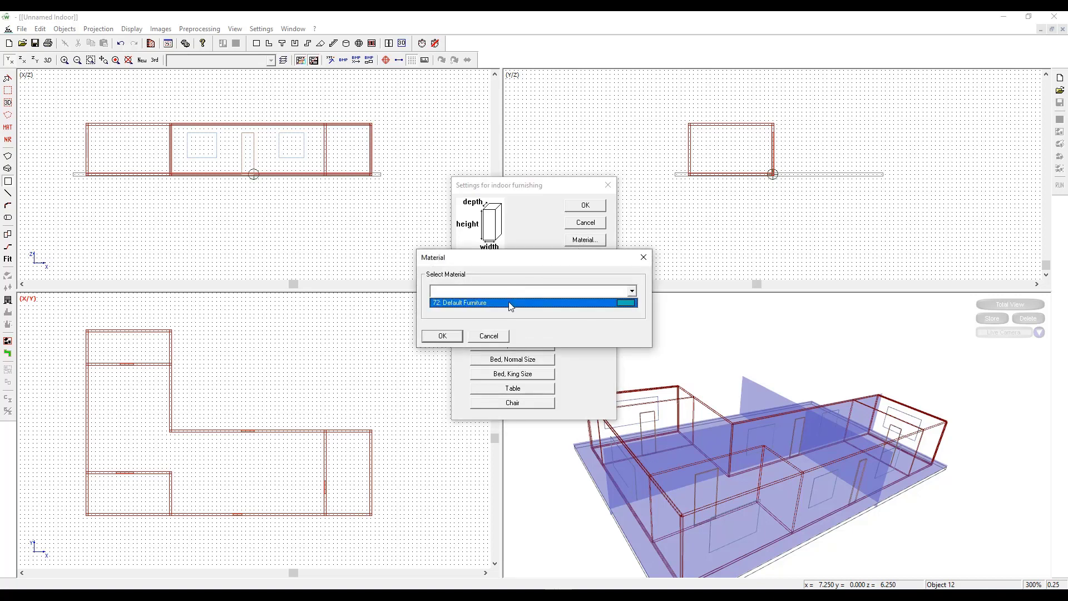
click(511, 303)
click(441, 337)
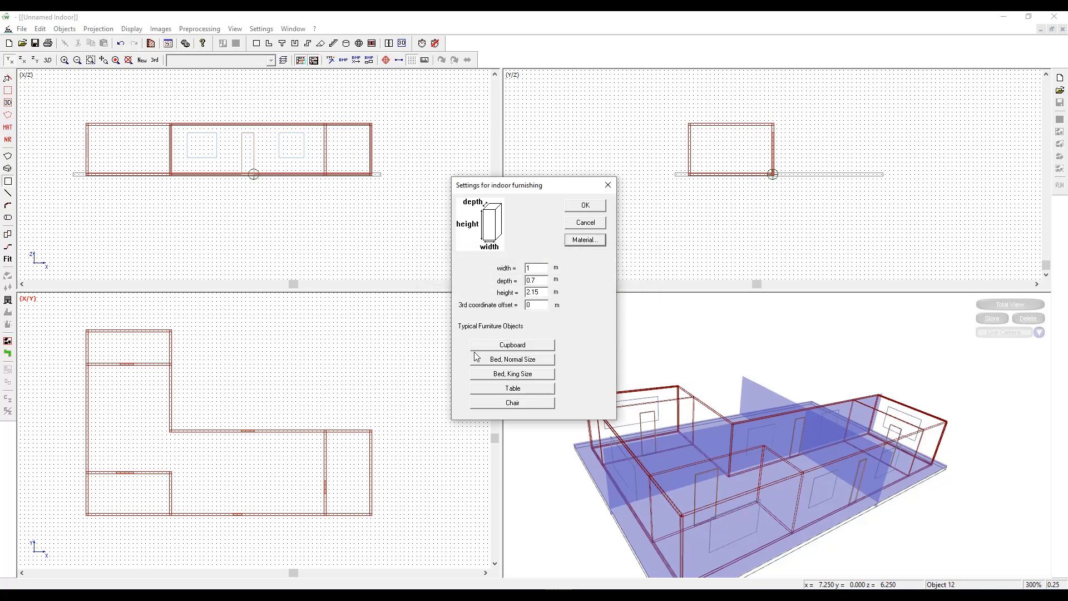
click(586, 206)
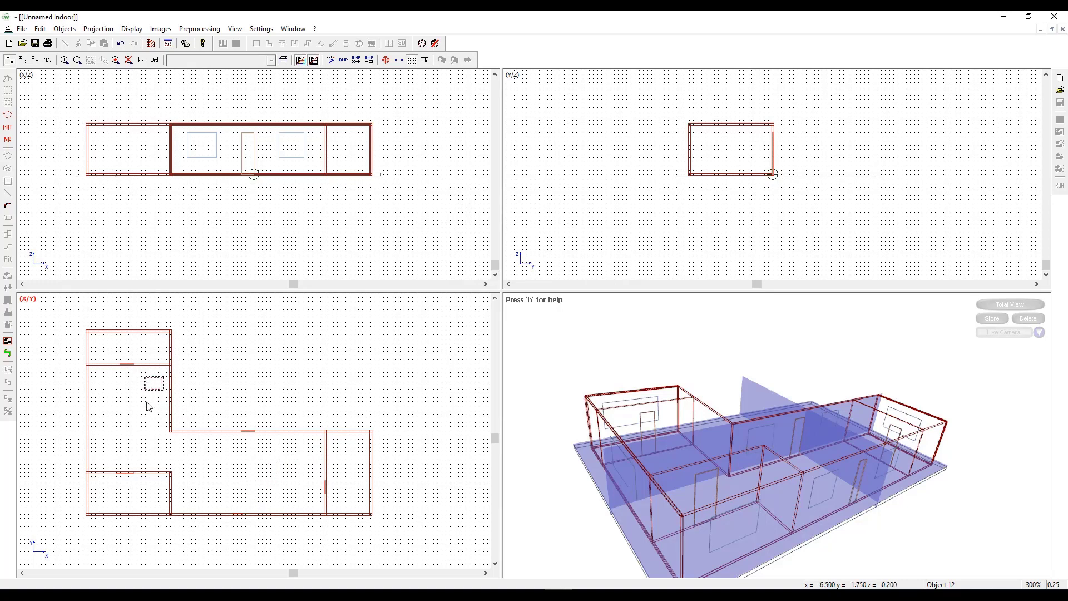
click(147, 389)
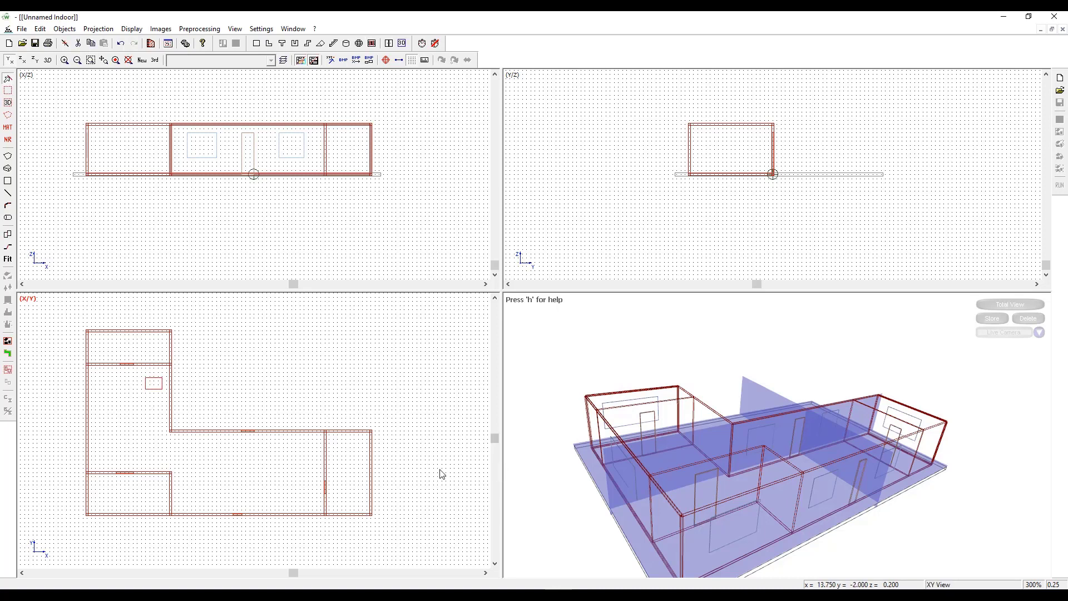
click(151, 392)
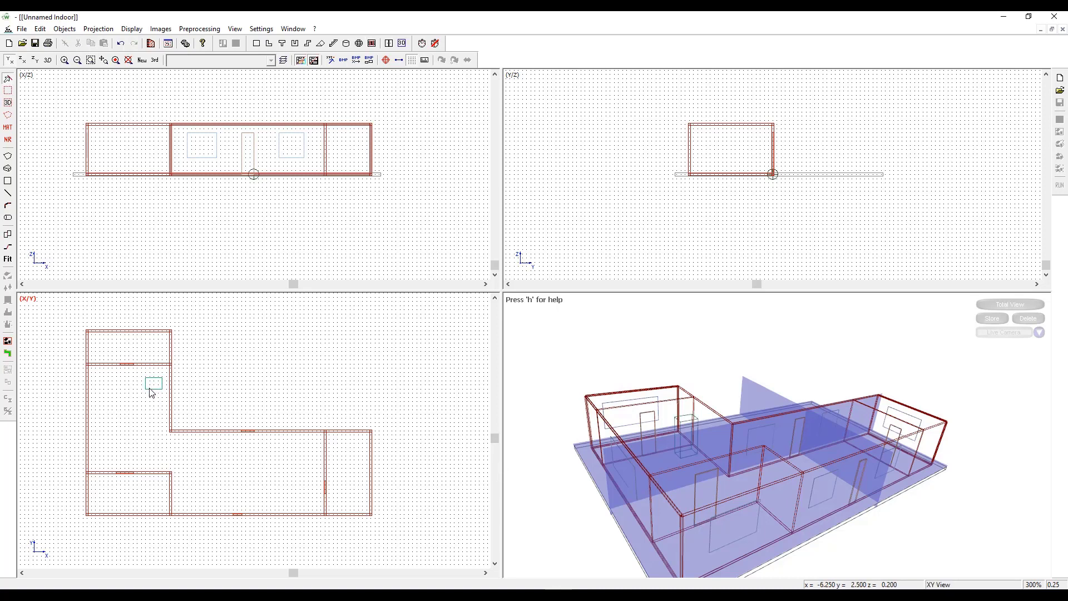
mouse_move(641, 436)
mouse_down()
mouse_move(719, 448)
mouse_move(712, 473)
mouse_move(652, 442)
mouse_up()
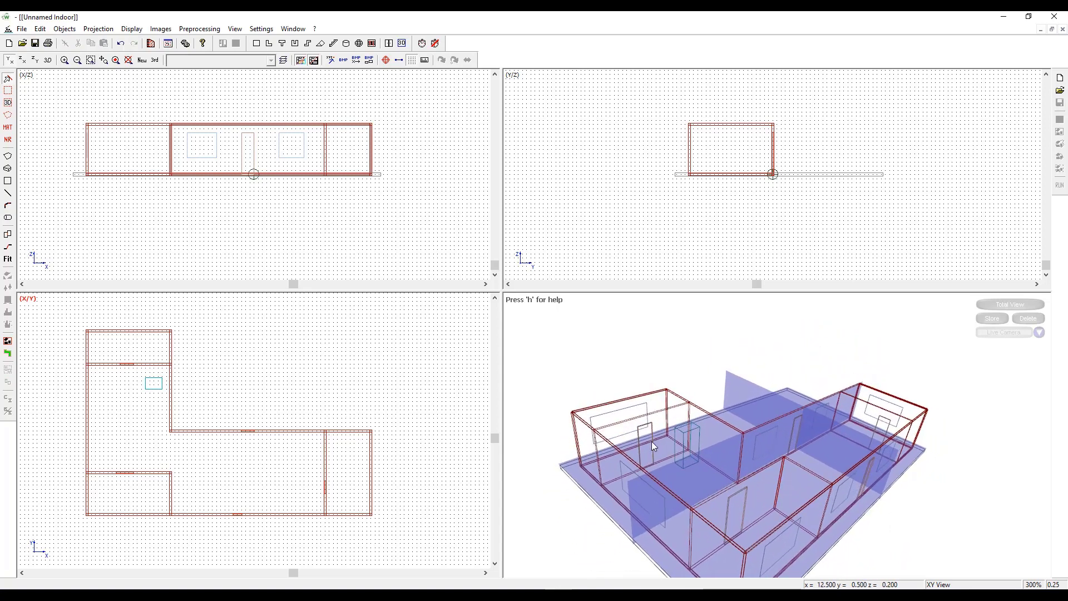
- Copy the cupboard and paste the duplicate directly below the original in the X/Y view
click(155, 384)
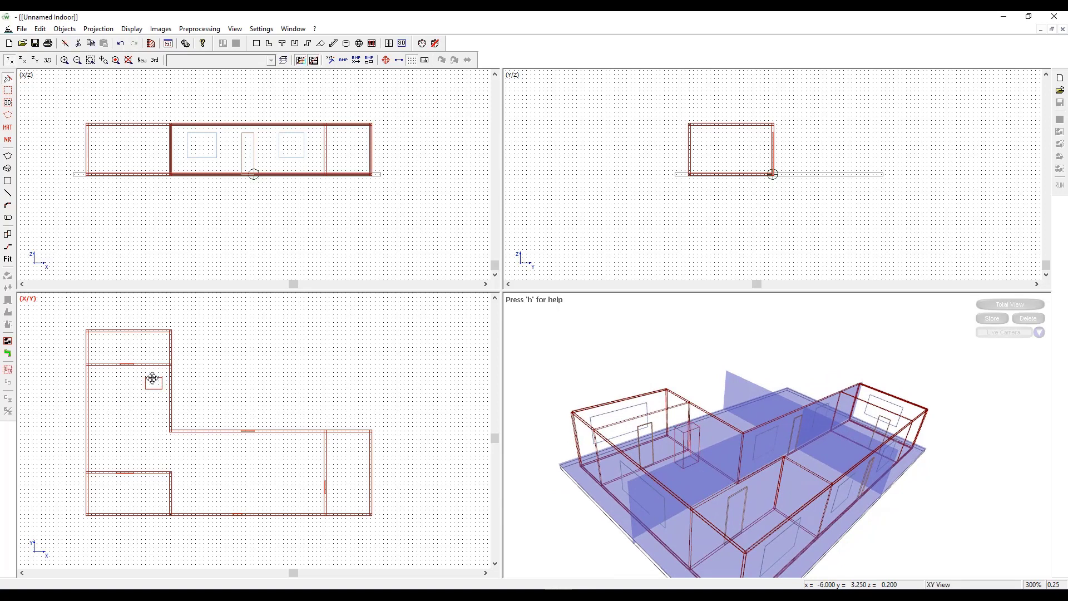
right_click(155, 383)
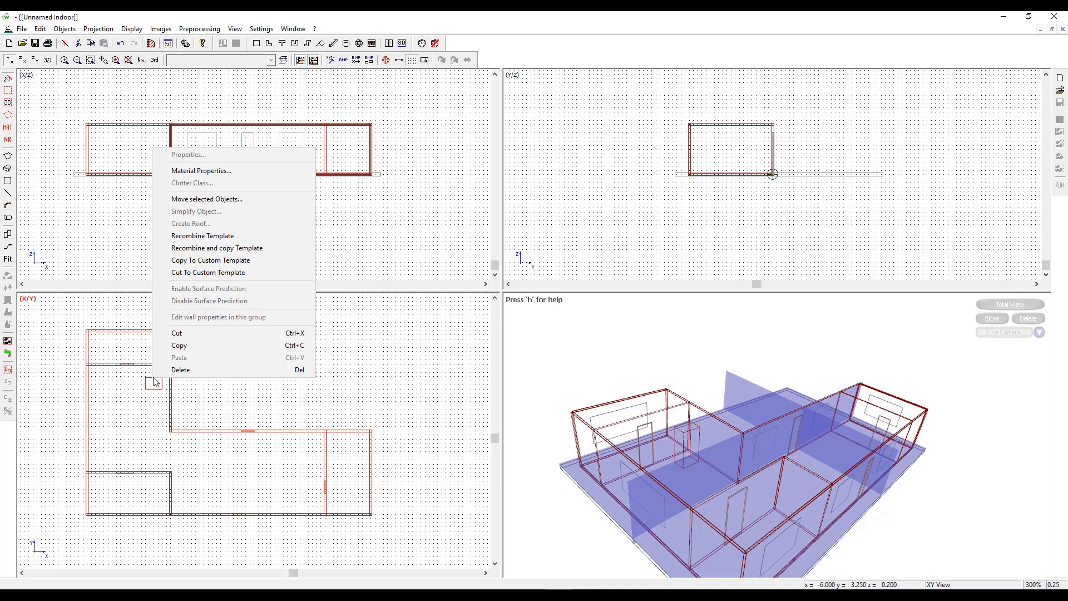
click(166, 347)
right_click(143, 406)
click(168, 382)
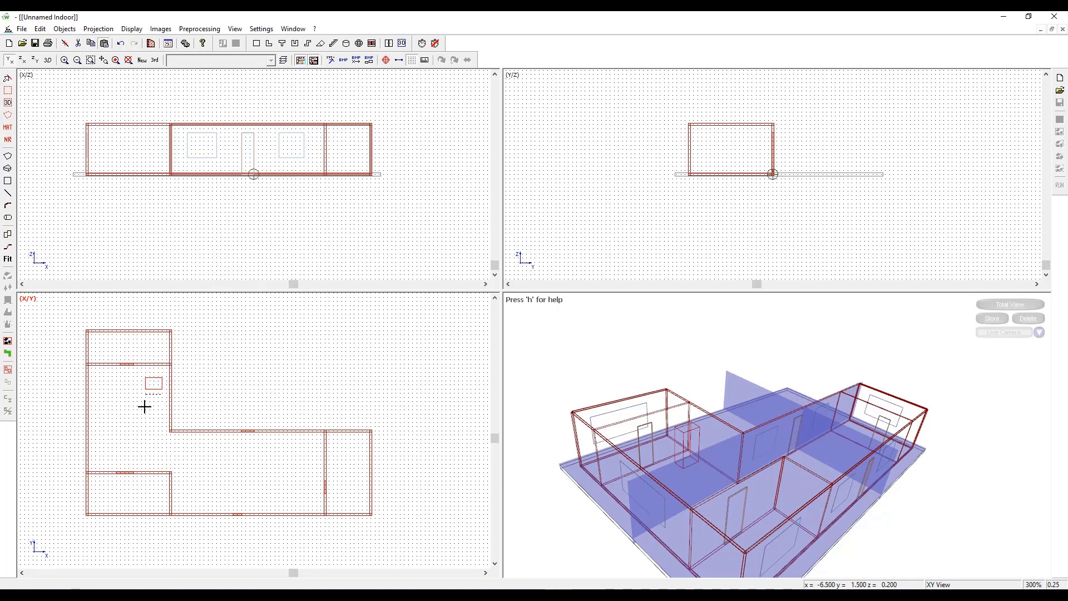
click(144, 407)
mouse_move(799, 442)
mouse_down()
mouse_move(867, 445)
mouse_move(826, 463)
mouse_move(786, 451)
mouse_up()
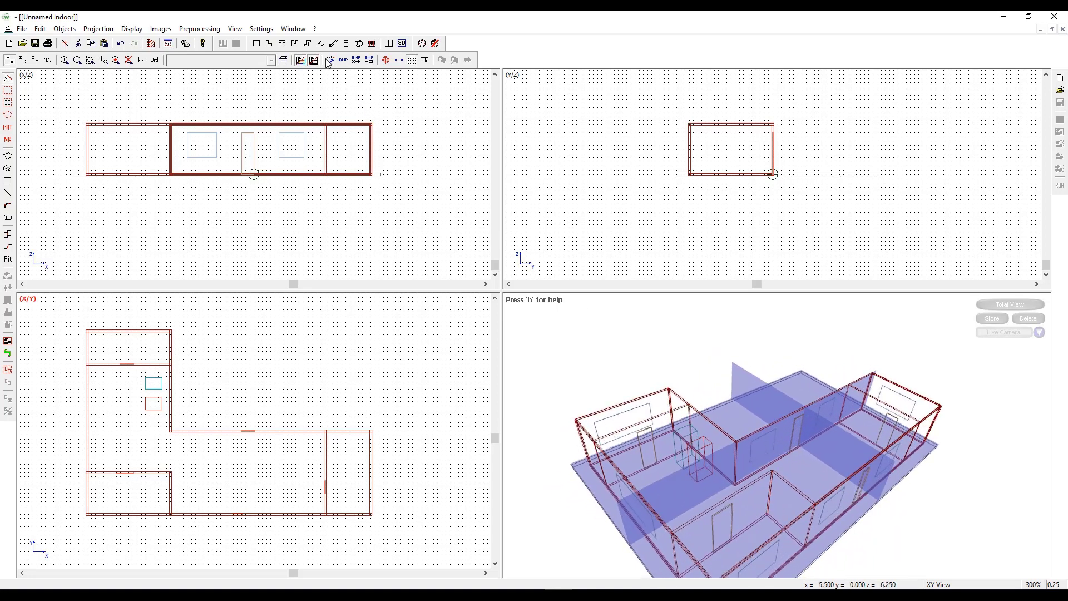
- Place a 1.8 x 1 x 0.85 m table of Default Furniture material in the middle of the lower wing's large room
click(389, 43)
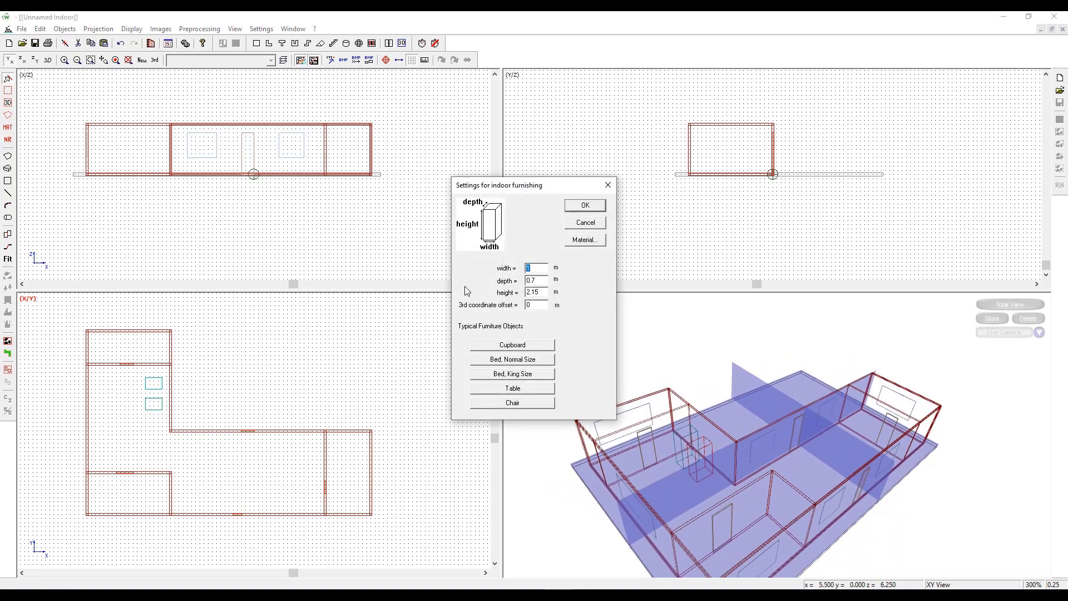
click(510, 388)
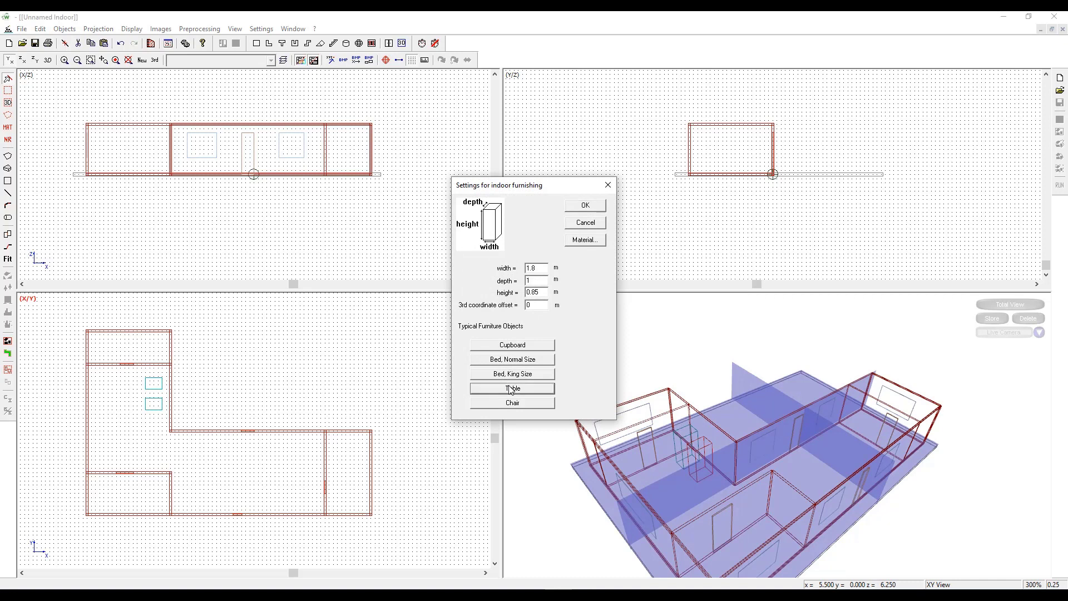
click(585, 240)
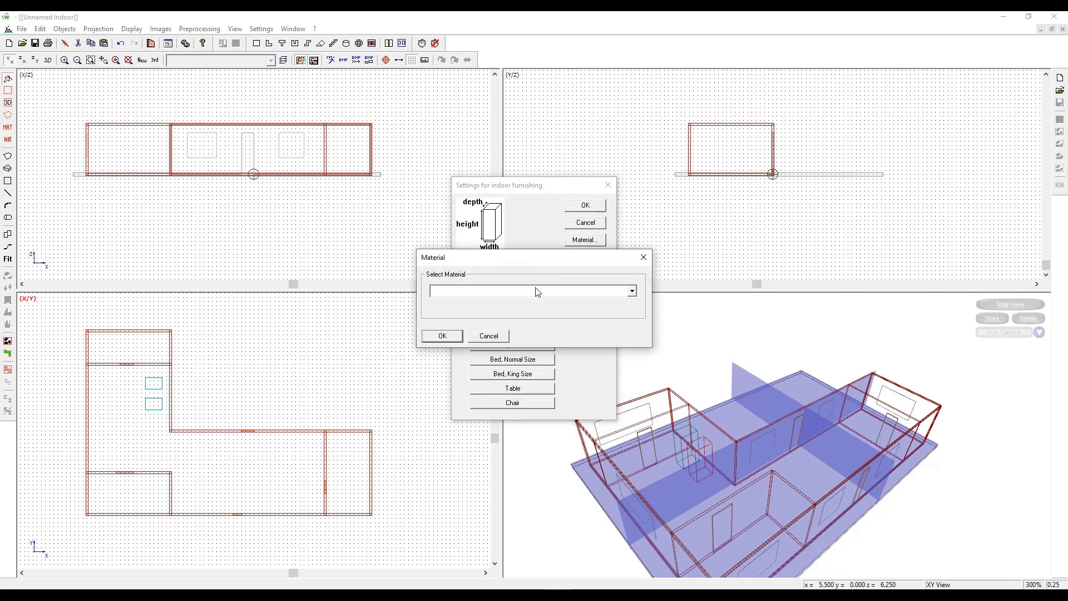
click(537, 292)
click(521, 306)
click(442, 336)
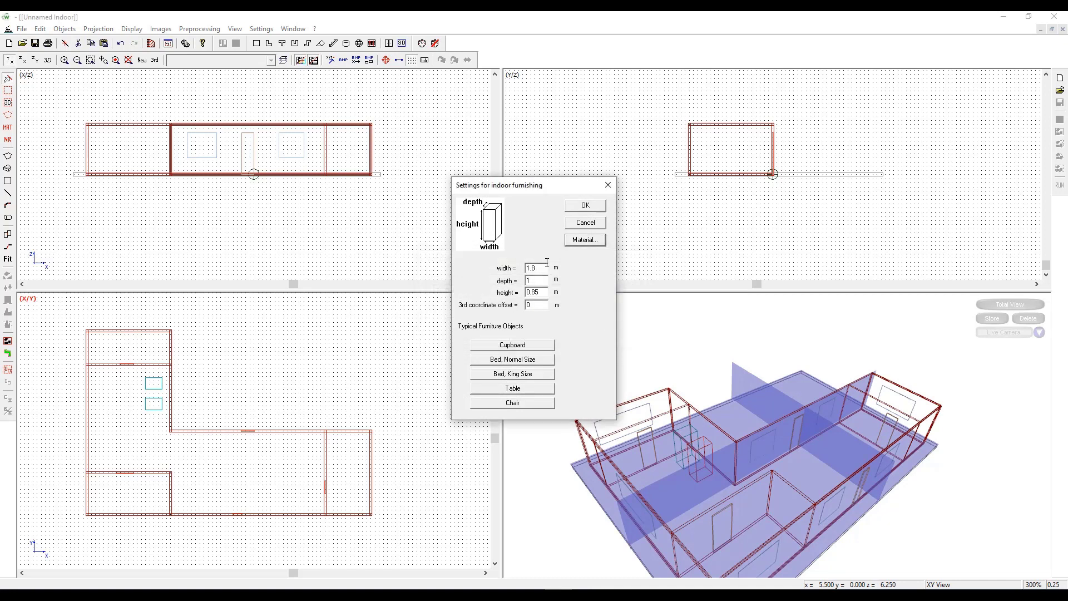
click(586, 207)
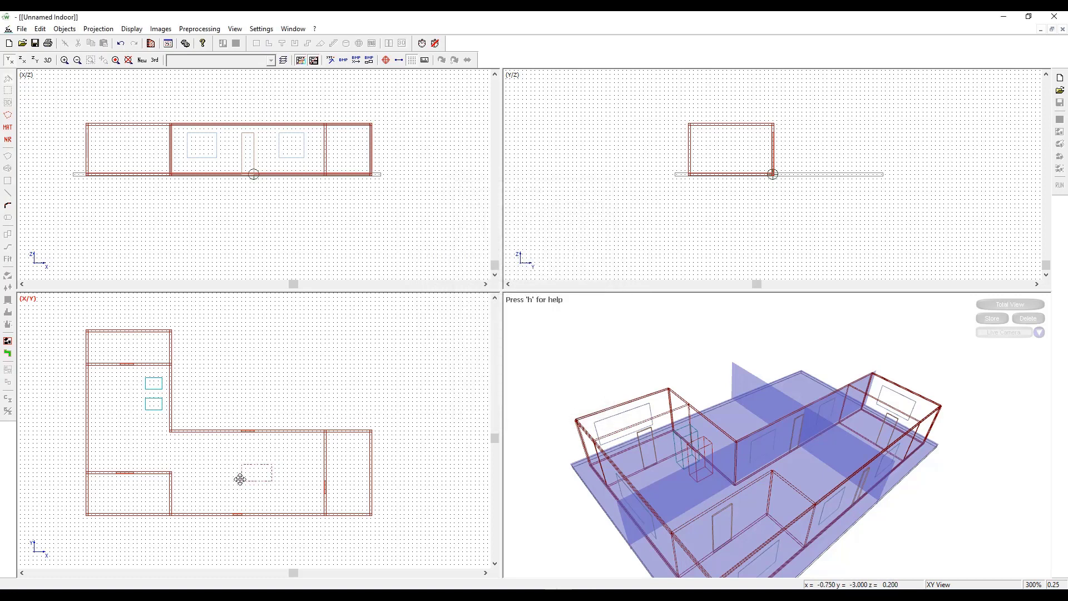
click(241, 479)
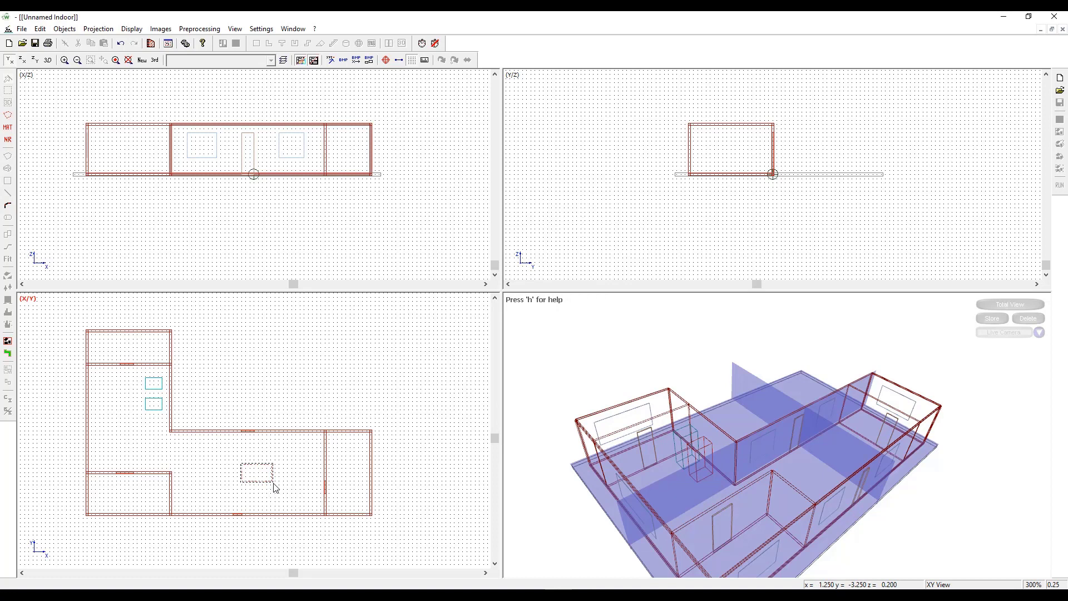
click(263, 480)
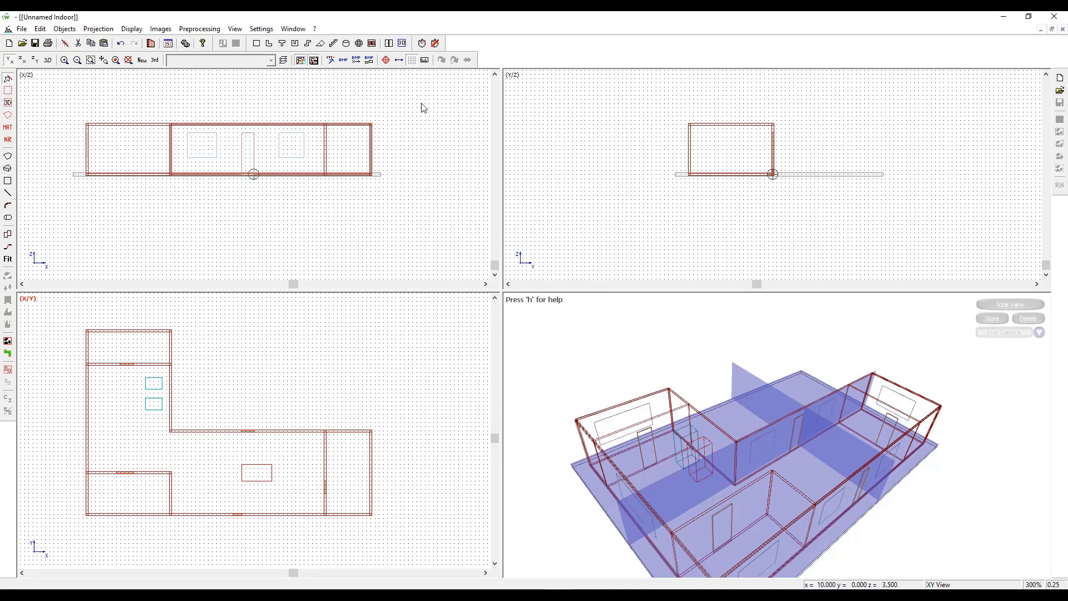
- Place a 0.55 x 0.45 x 1 m chair of Default Furniture material just right of the table in the X/Y view
click(388, 44)
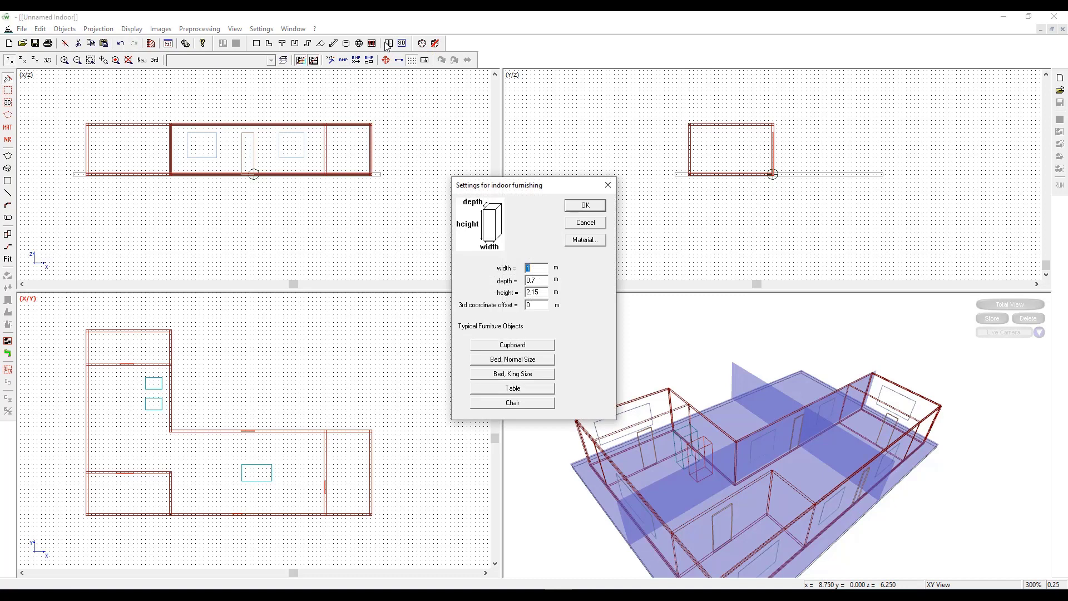
click(509, 405)
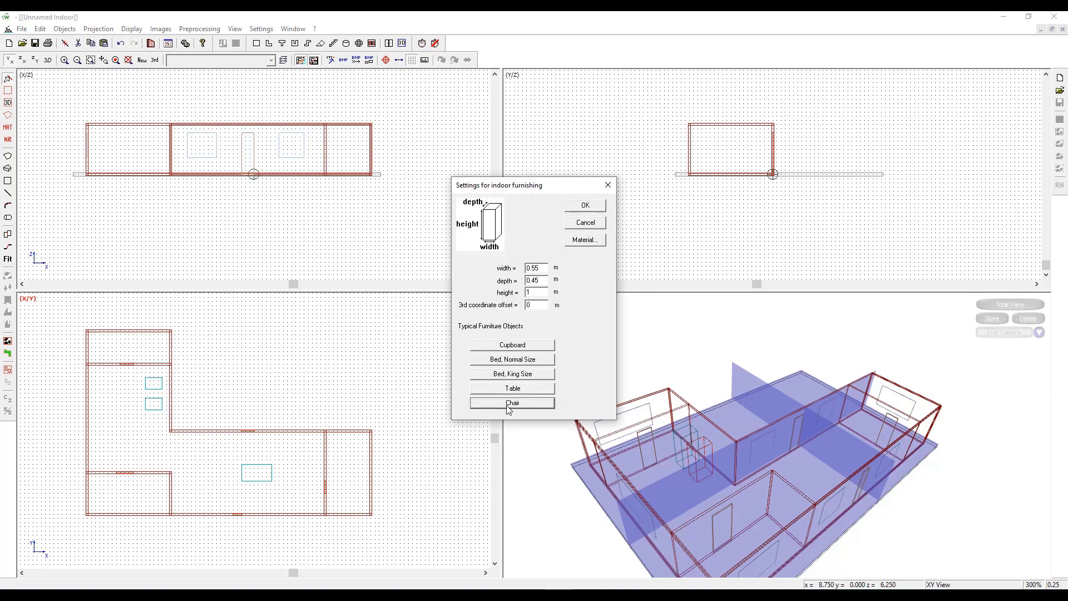
click(581, 243)
click(512, 291)
click(496, 304)
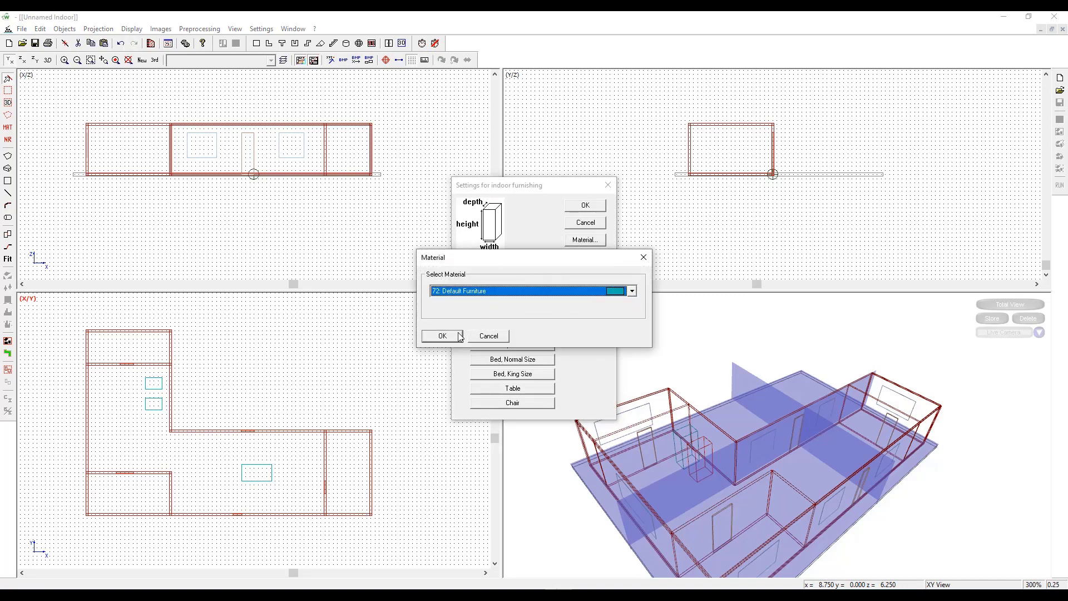
click(459, 333)
click(584, 206)
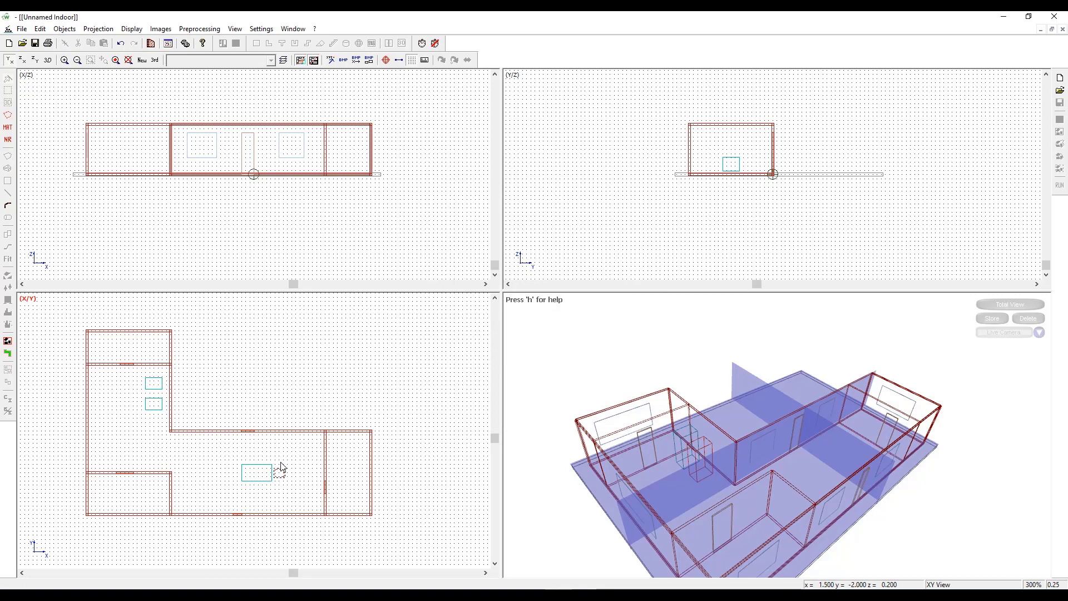
click(282, 467)
right_click(262, 454)
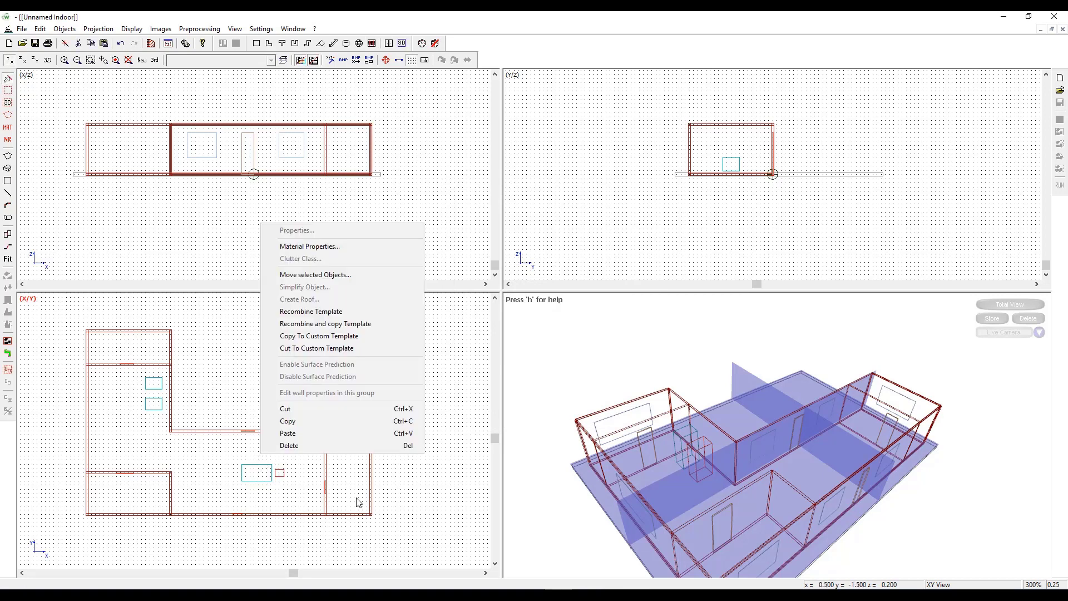
click(429, 485)
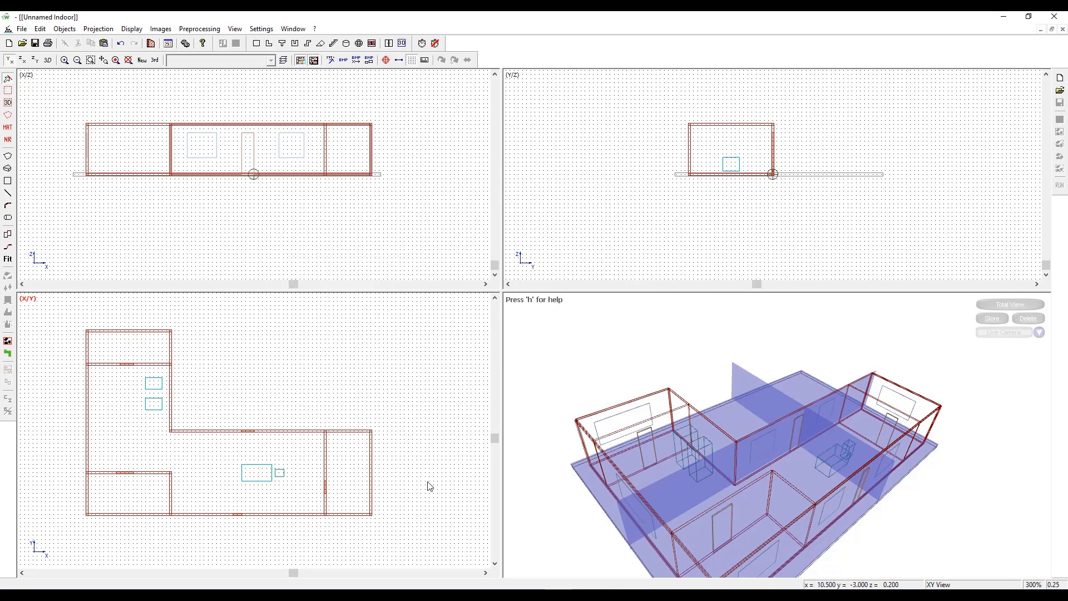
- Place a second 0.55 x 0.45 x 1 m chair of Default Furniture material just left of the table in the X/Y view
click(283, 482)
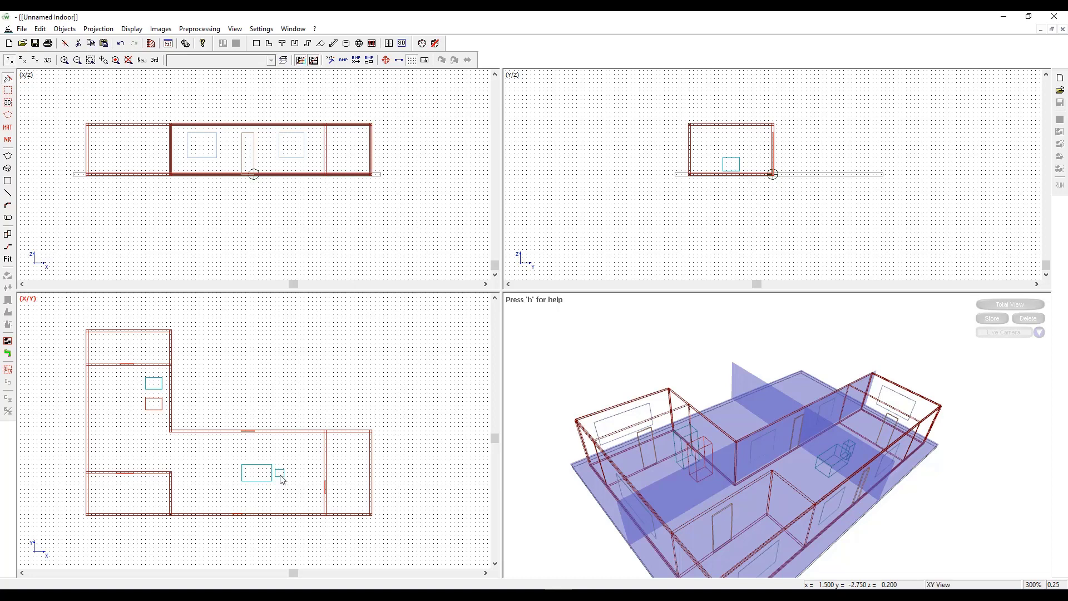
click(281, 478)
click(277, 482)
click(389, 44)
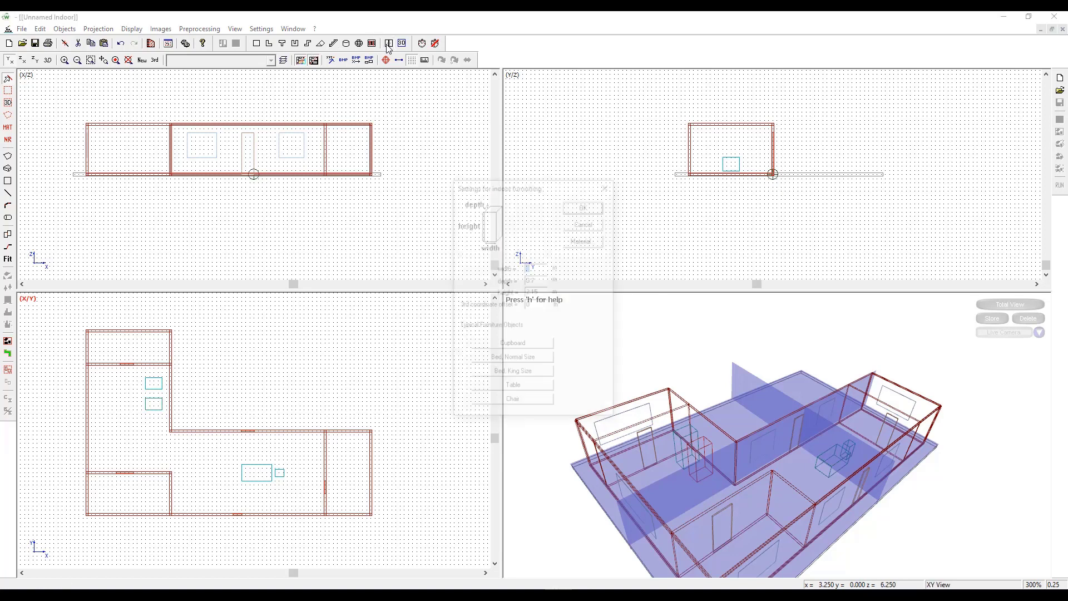
click(513, 404)
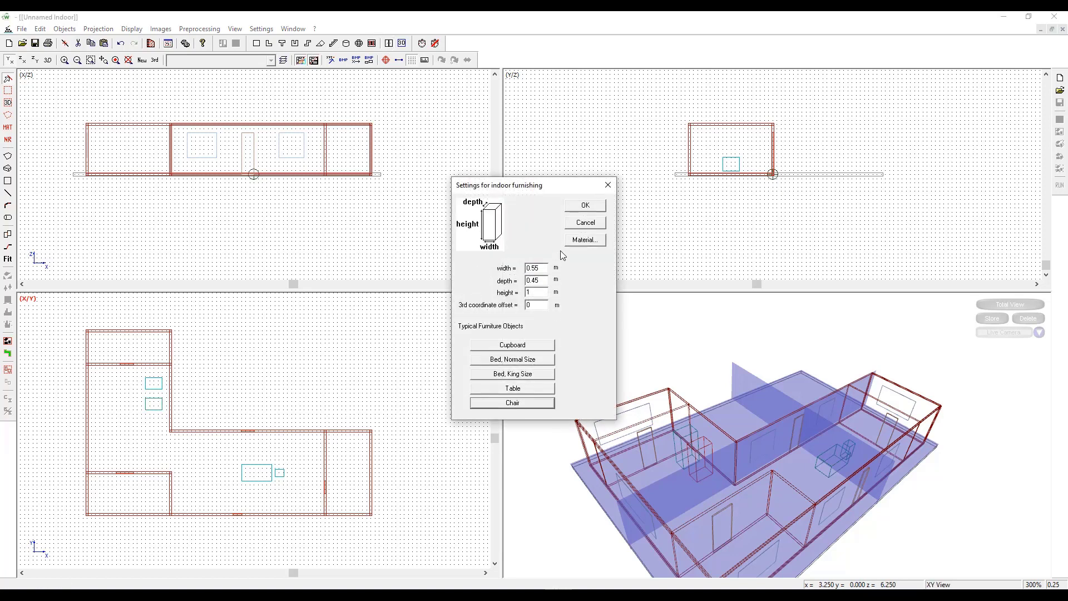
click(583, 240)
click(561, 291)
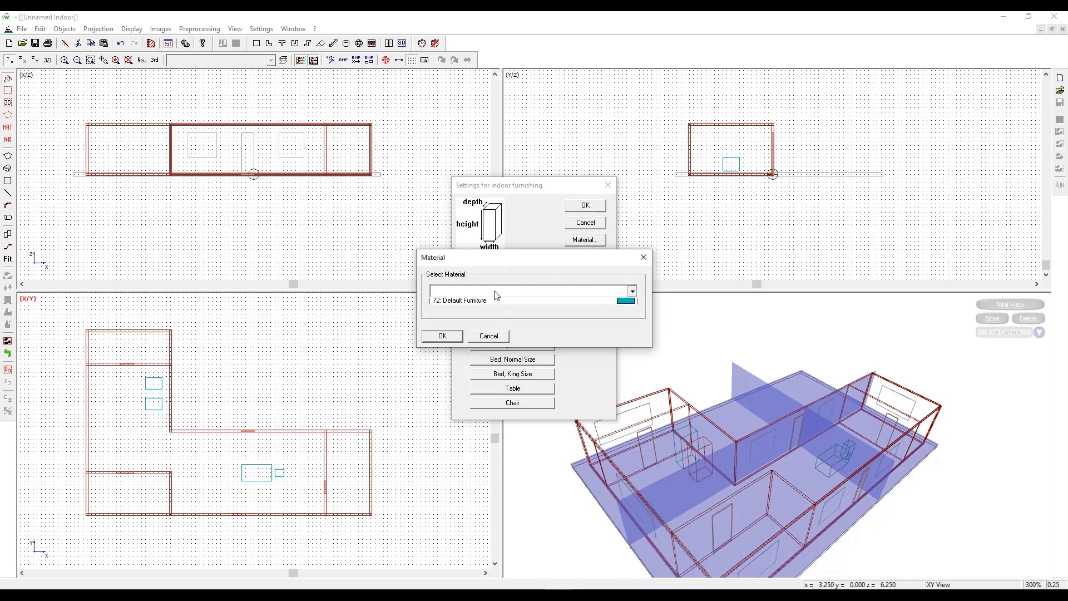
click(486, 304)
click(442, 336)
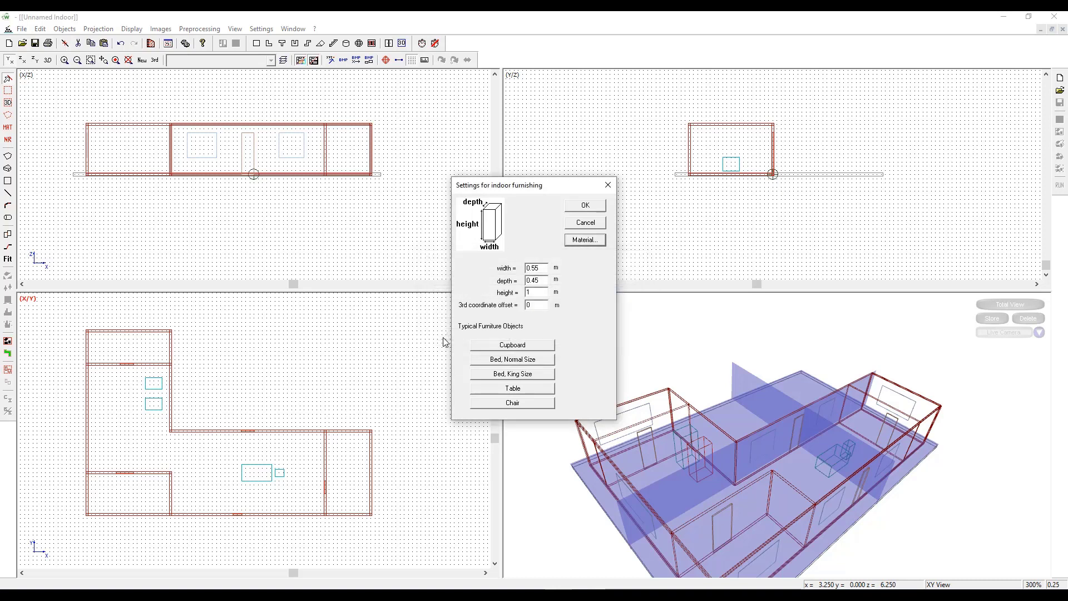
click(586, 206)
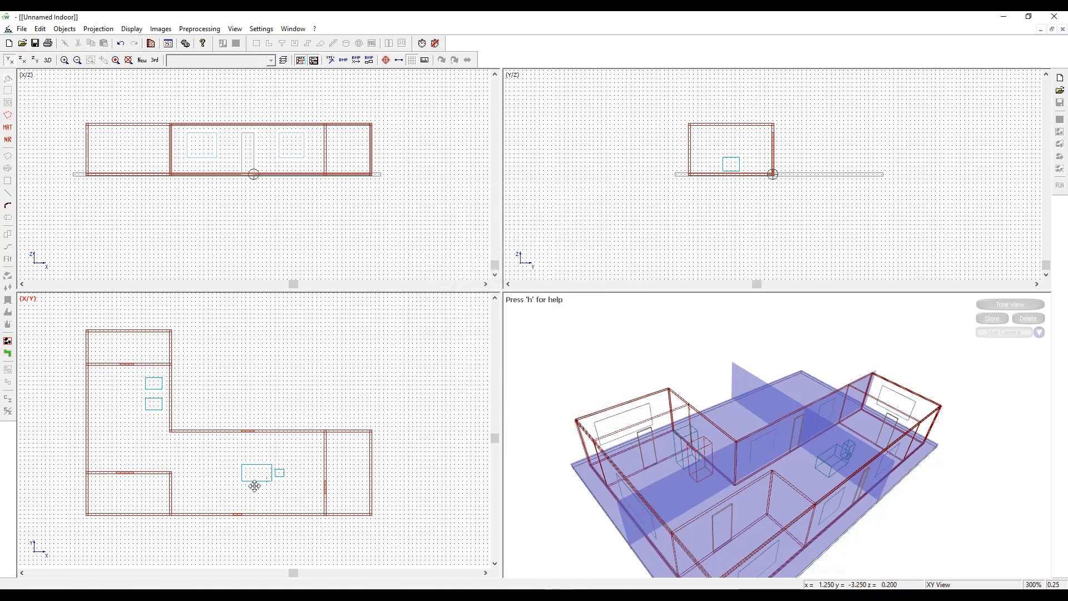
click(227, 477)
click(227, 489)
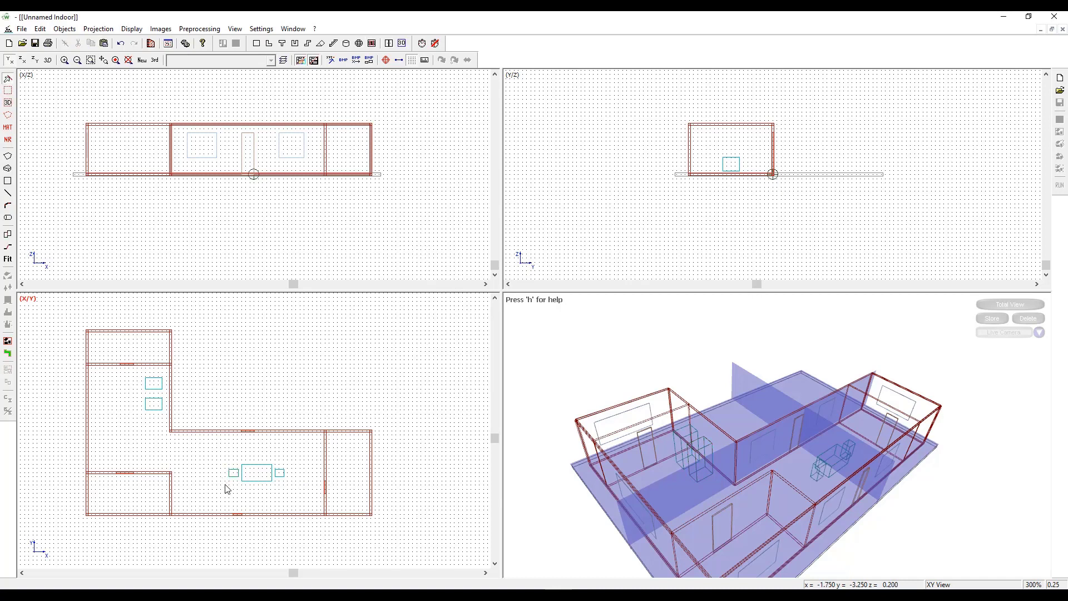
- Place a normal-size bed, 0.95 x 2 x 0.65 m, of Default Furniture material in the lower wing's far-right room
drag(663, 457, 852, 478)
scroll(851, 479, up, 10)
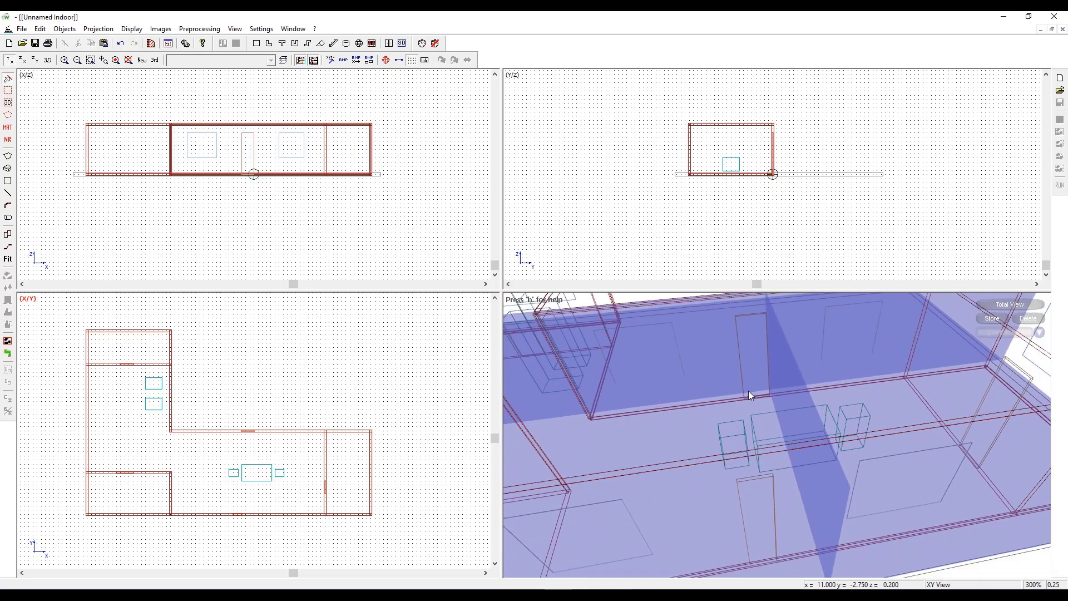
scroll(896, 413, down, 10)
drag(897, 428, 785, 472)
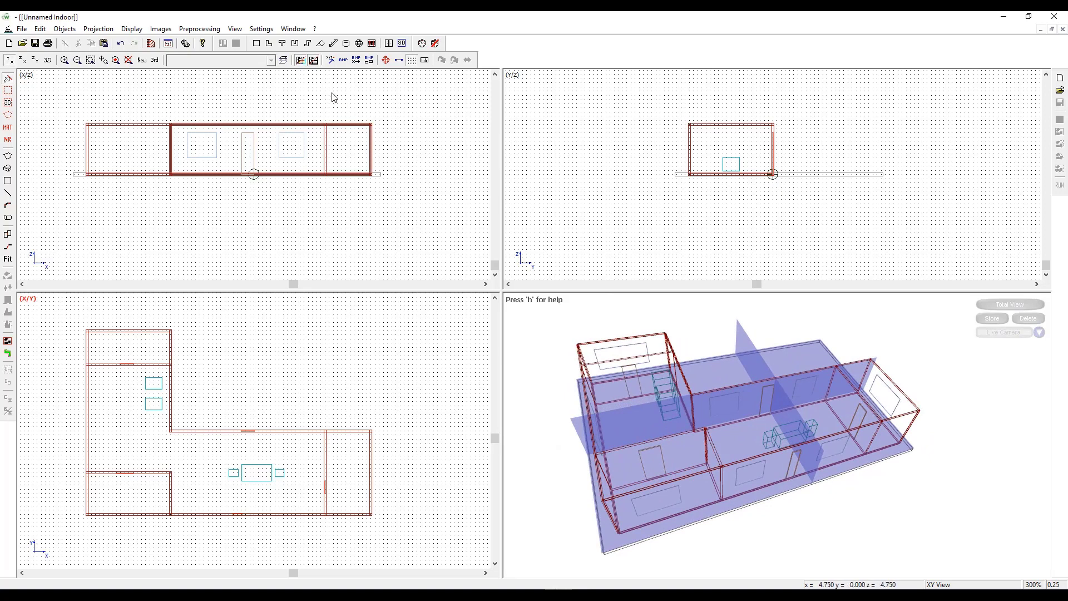
click(388, 45)
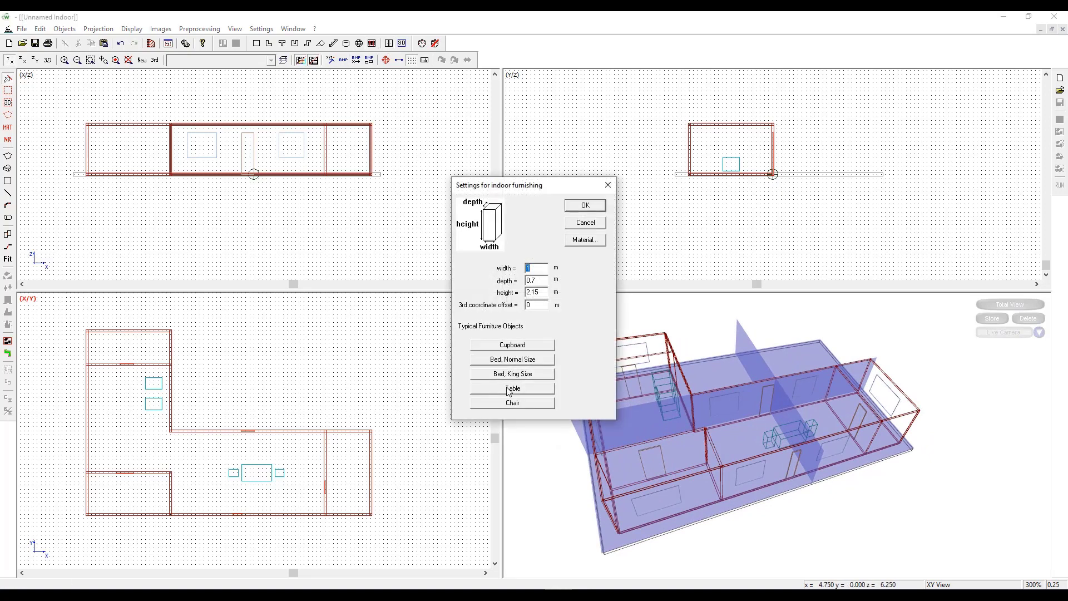
click(513, 365)
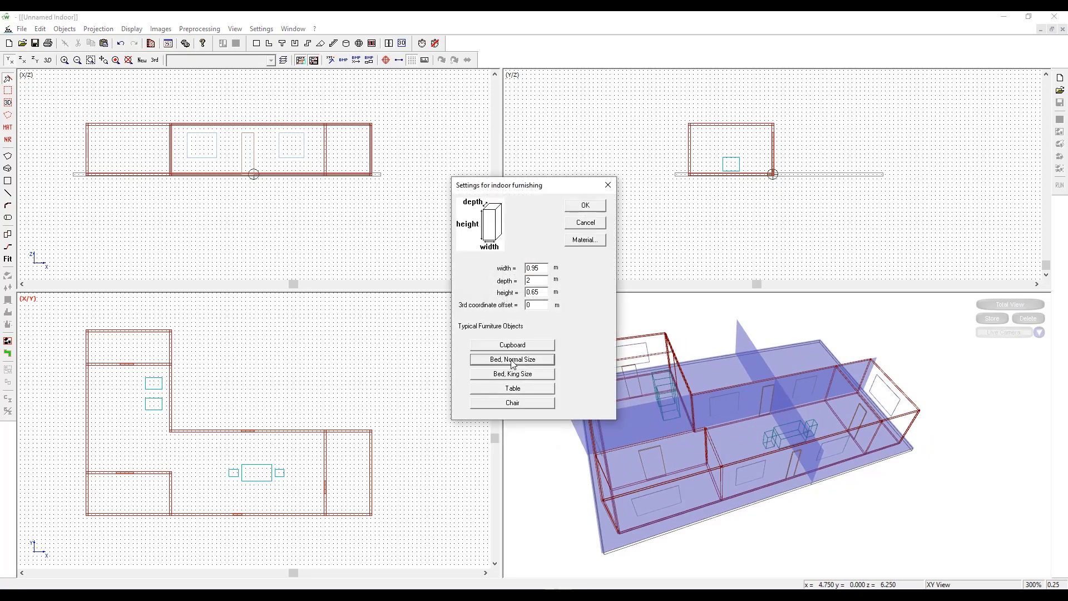
click(583, 240)
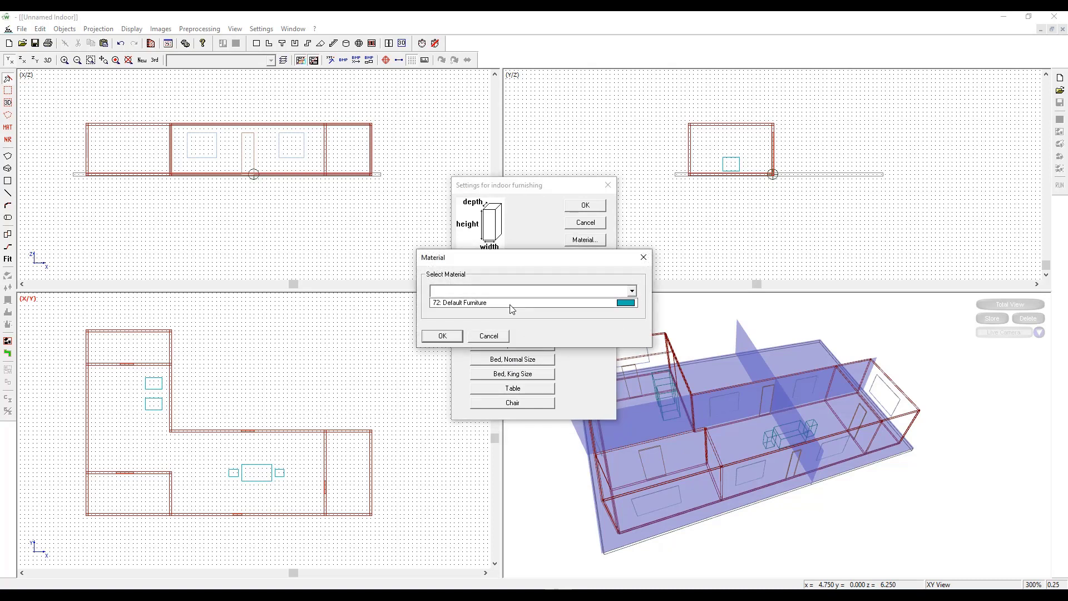
click(442, 336)
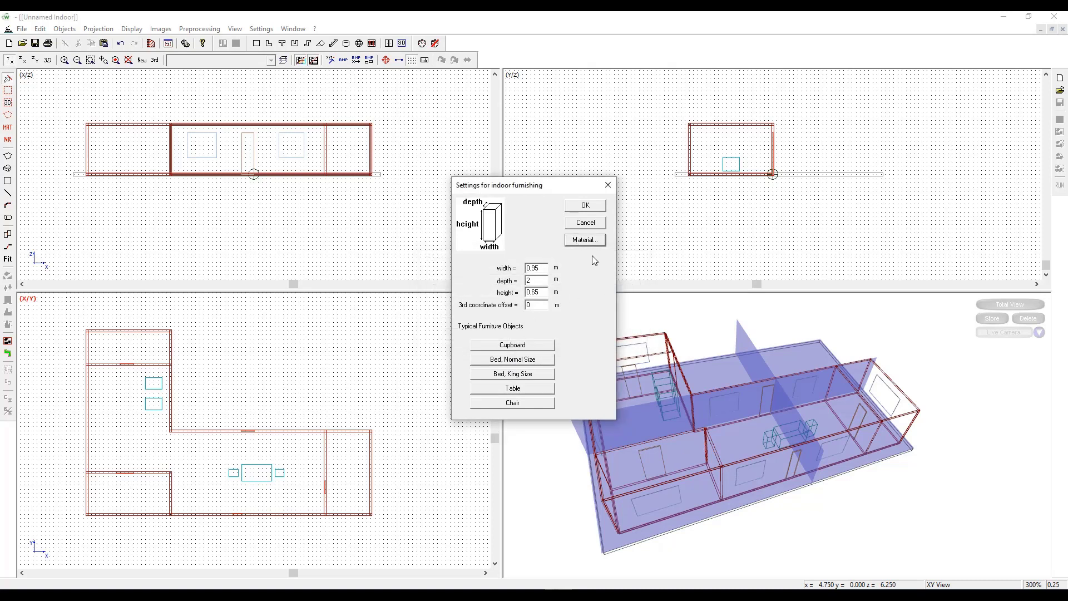
click(589, 208)
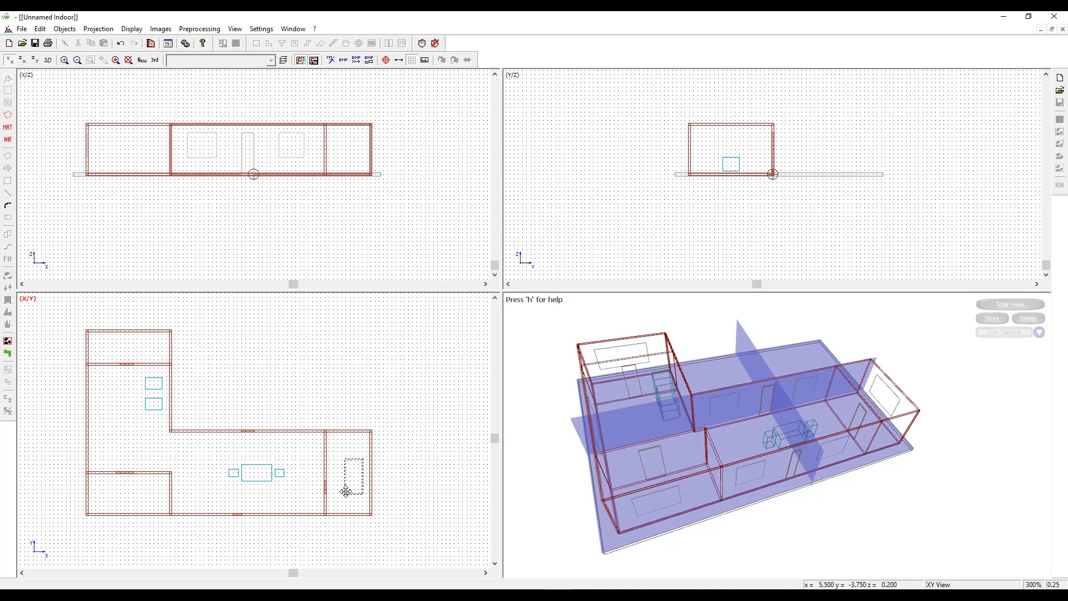
click(362, 491)
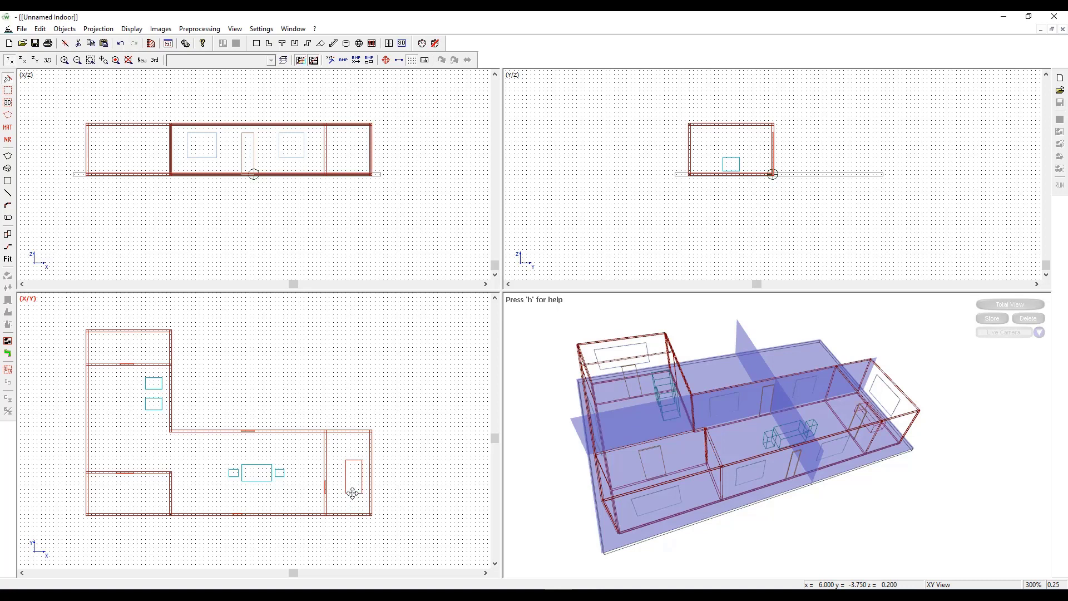
right_click(354, 495)
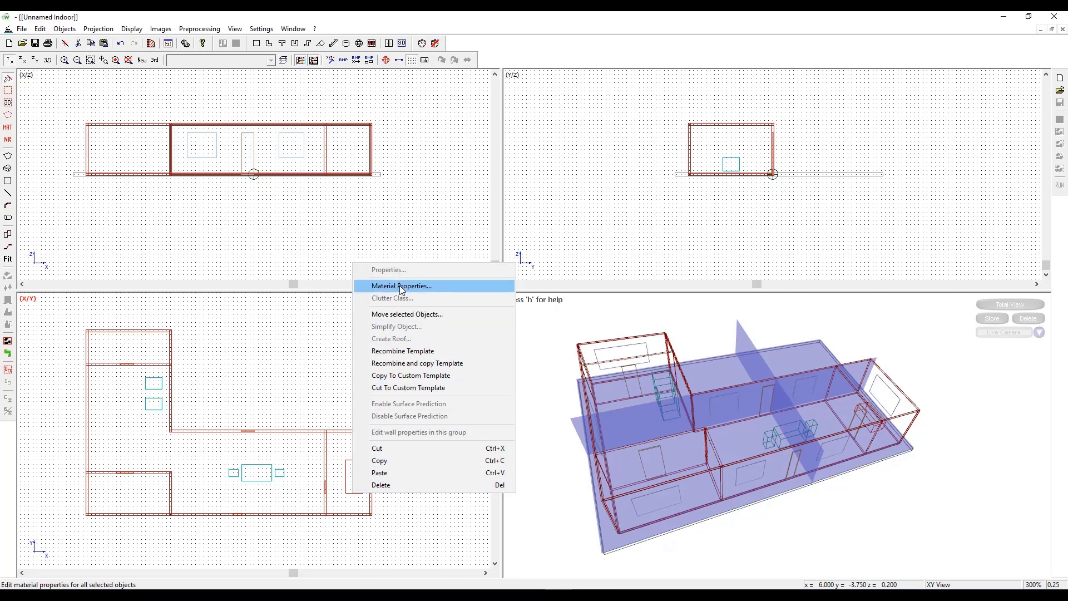
click(390, 511)
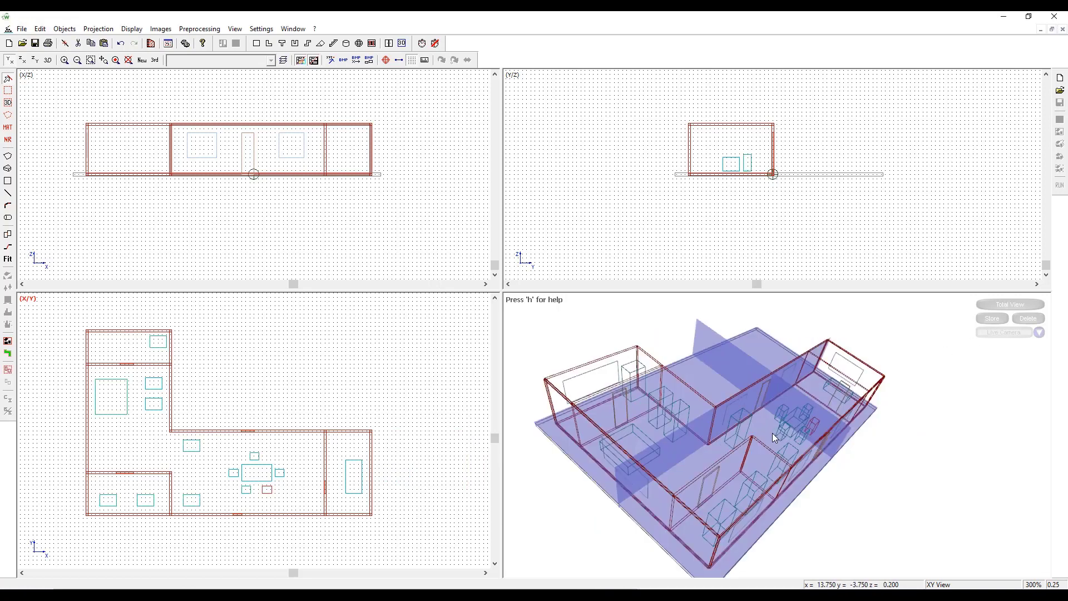
- Save the furnished building in the Documents folder as Rooms, using the Indoor Database Binary (*.idb) format
drag(772, 433, 882, 375)
drag(785, 396, 789, 431)
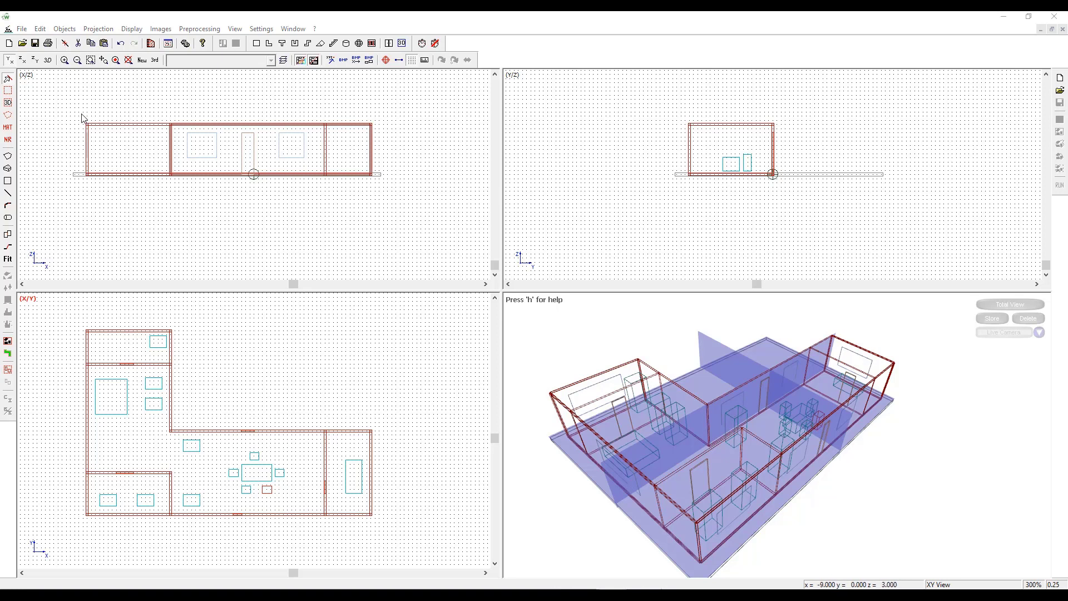
click(22, 29)
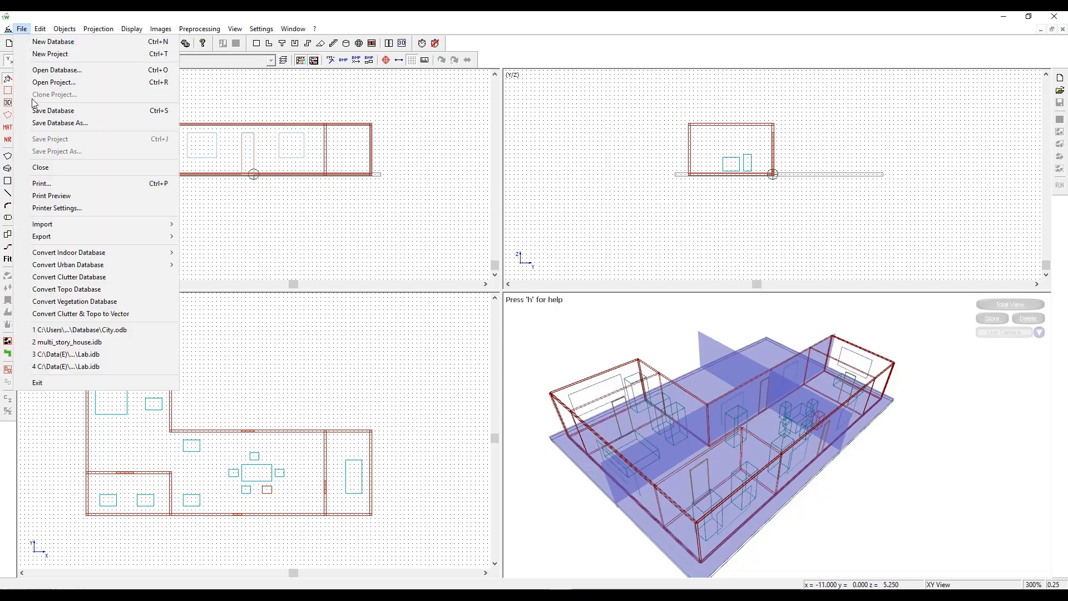
click(53, 123)
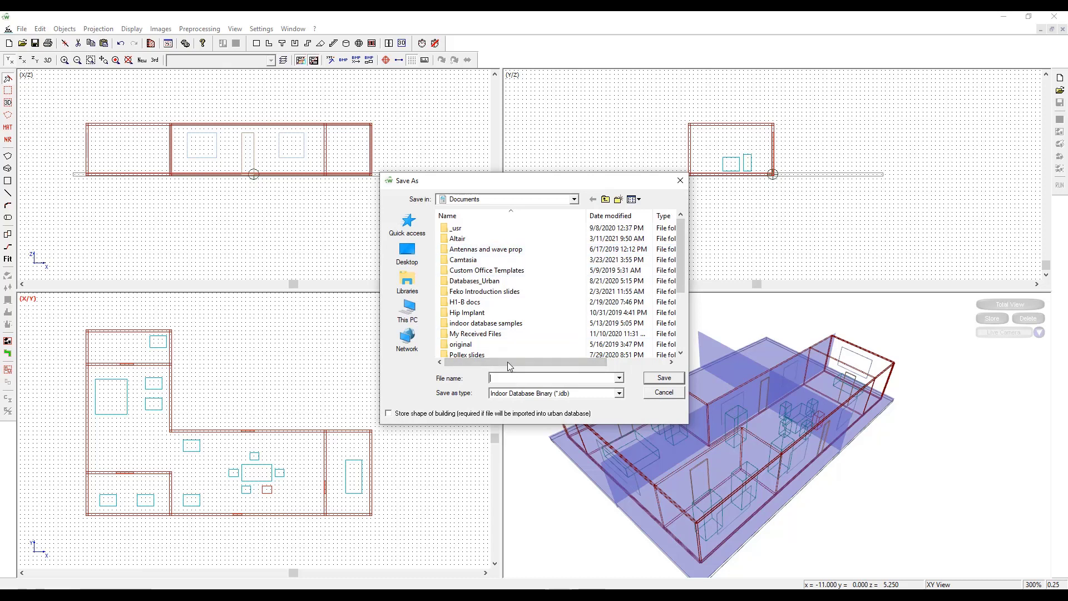
text(Rooms)
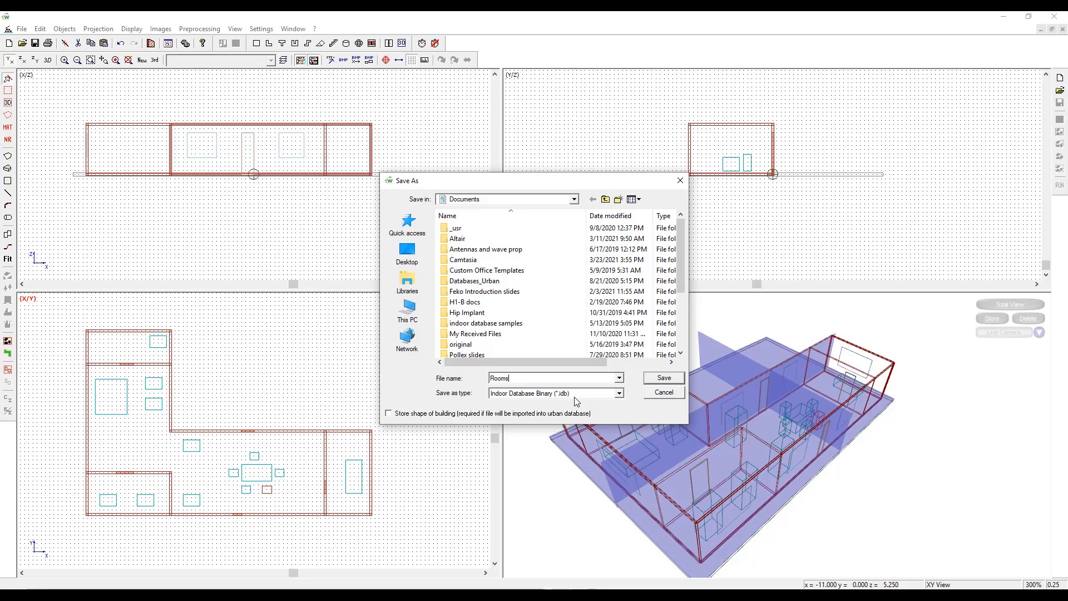
click(660, 380)
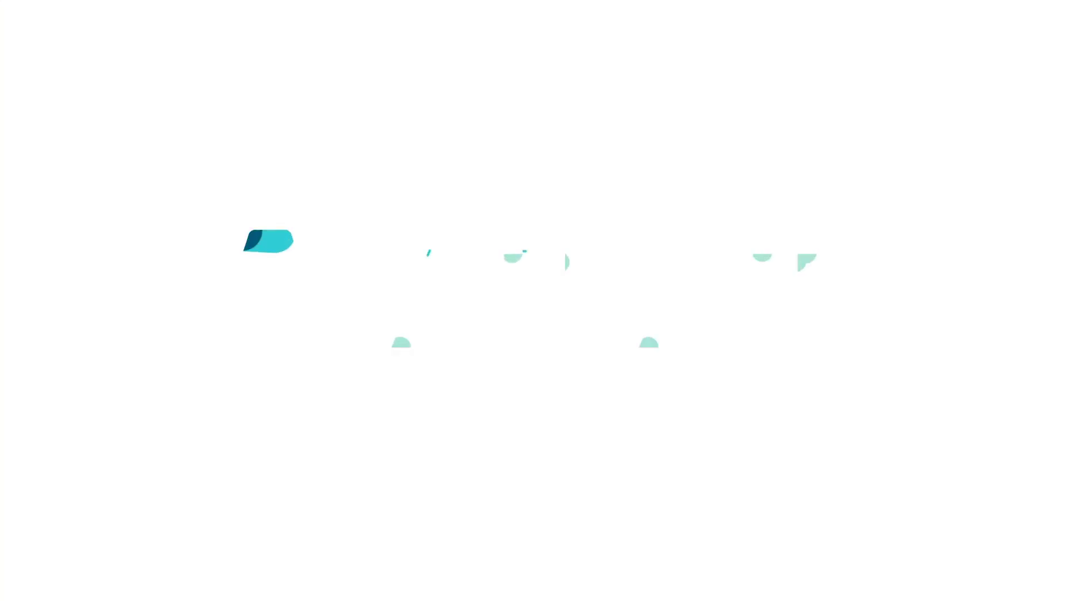